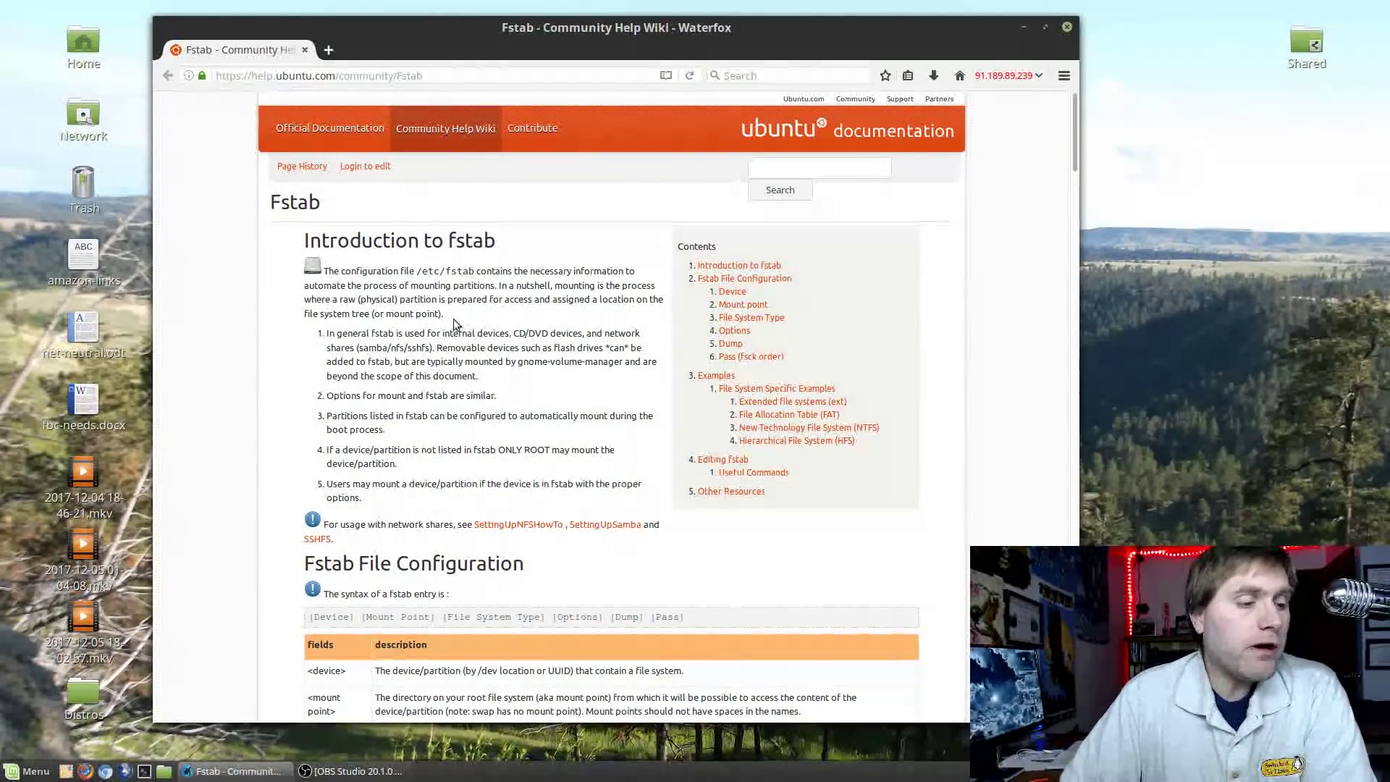
Read through the wiki's Fstab File Configuration fields and the Device section on identifying partitions
scroll(475, 449, "down", 5)
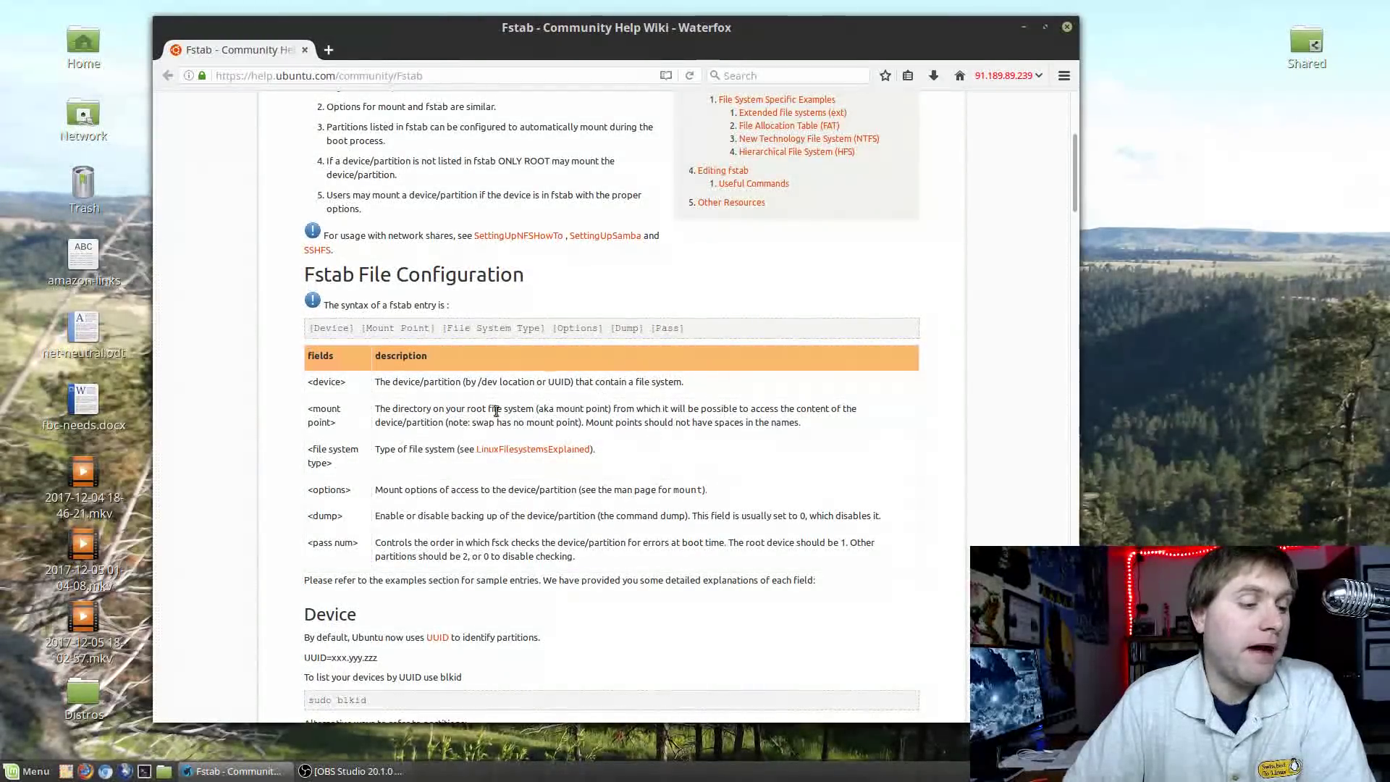
scroll(562, 526, "down", 3)
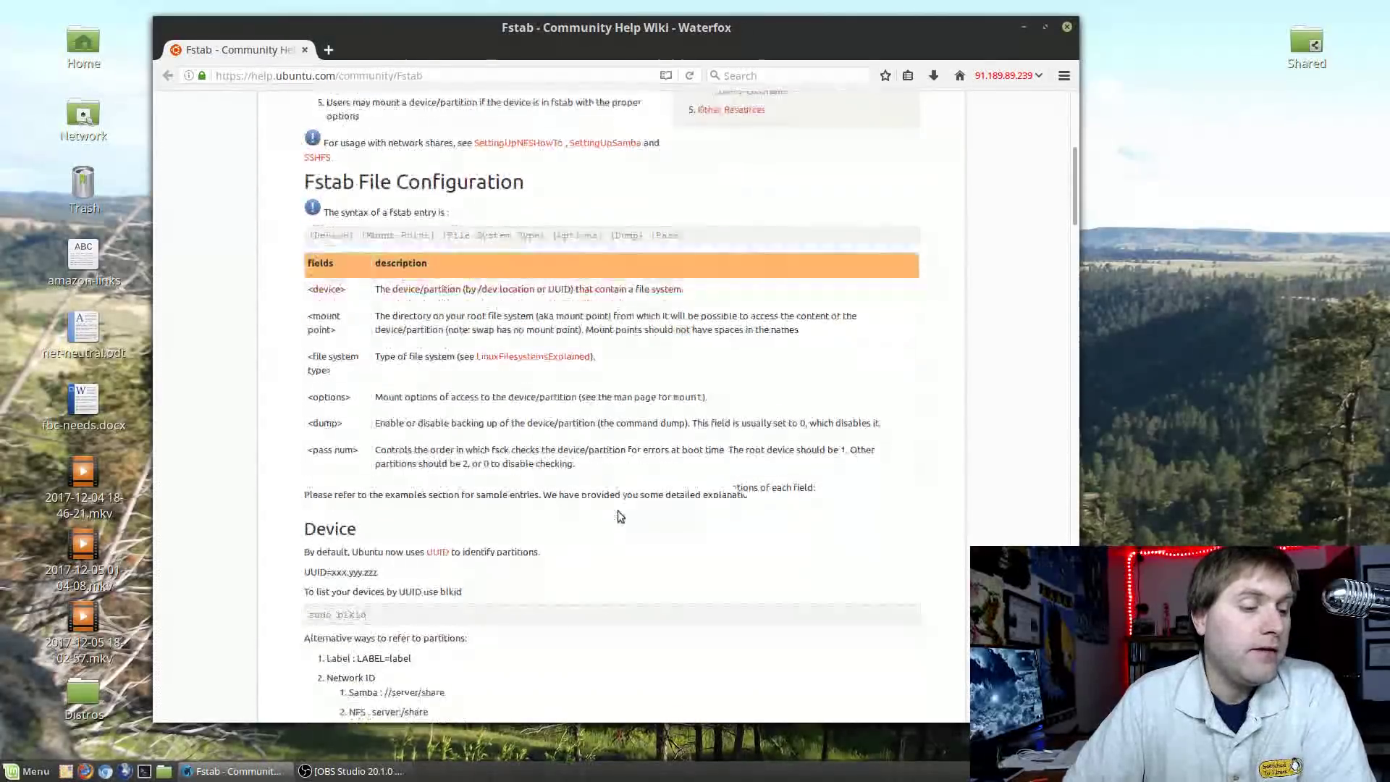
scroll(510, 417, "down", 5)
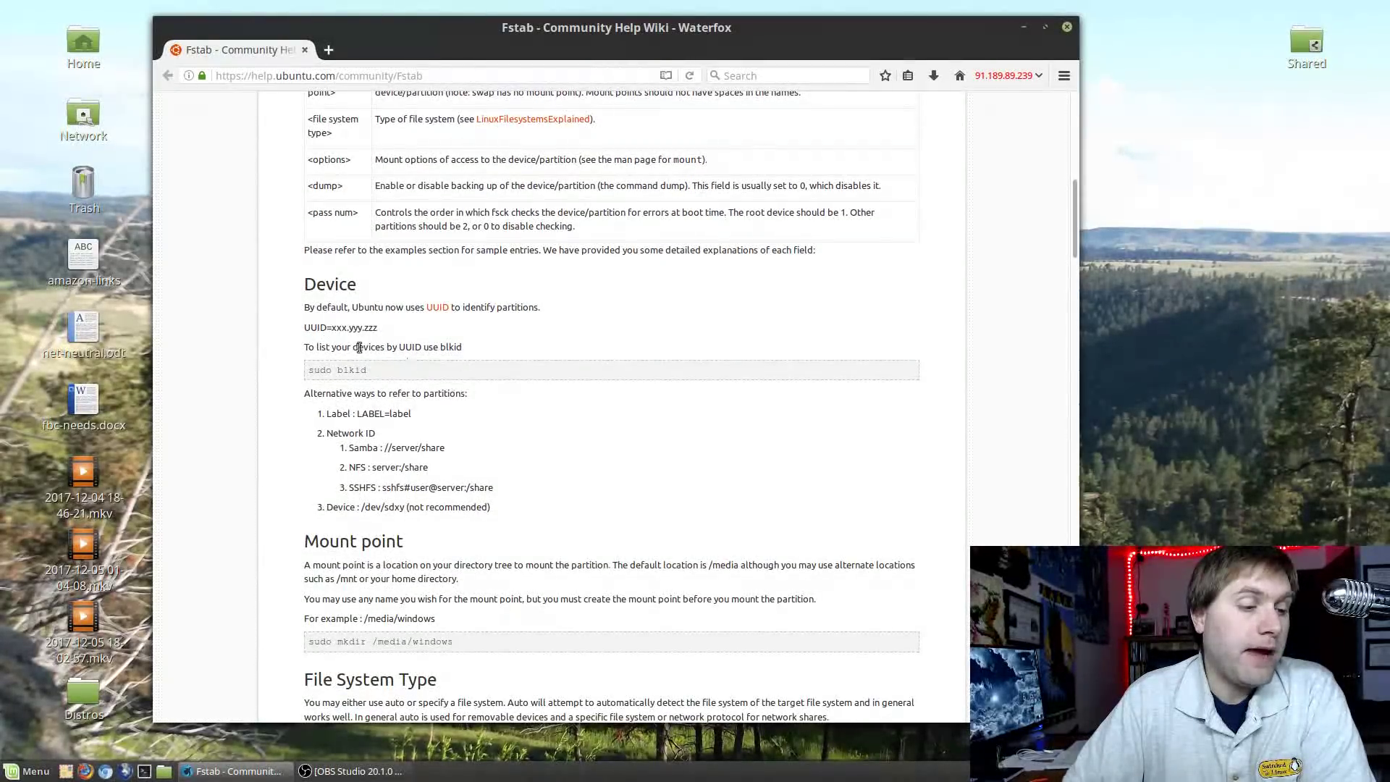
scroll(483, 344, "up", 8)
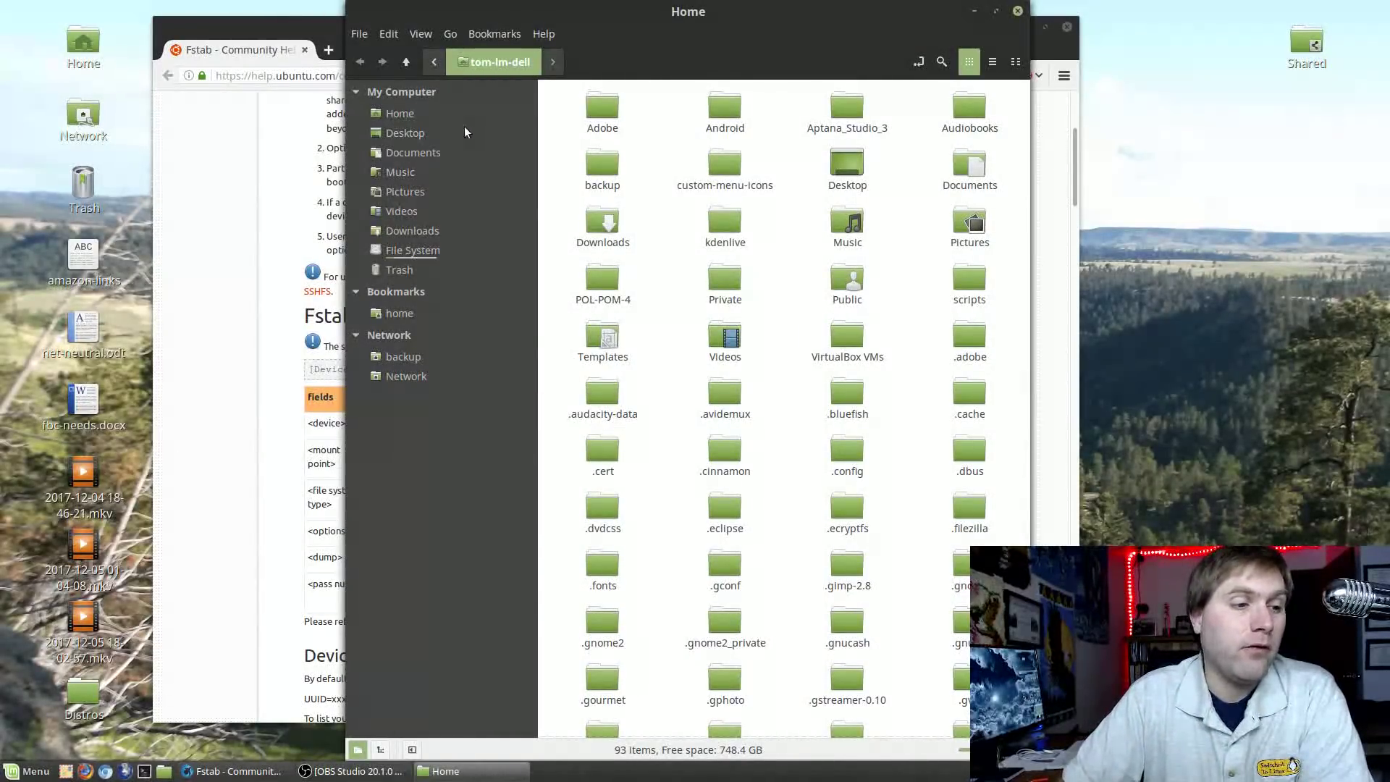
Inspect the /media/backup folder from the file system root in the file manager and close the window
left_click(425, 250)
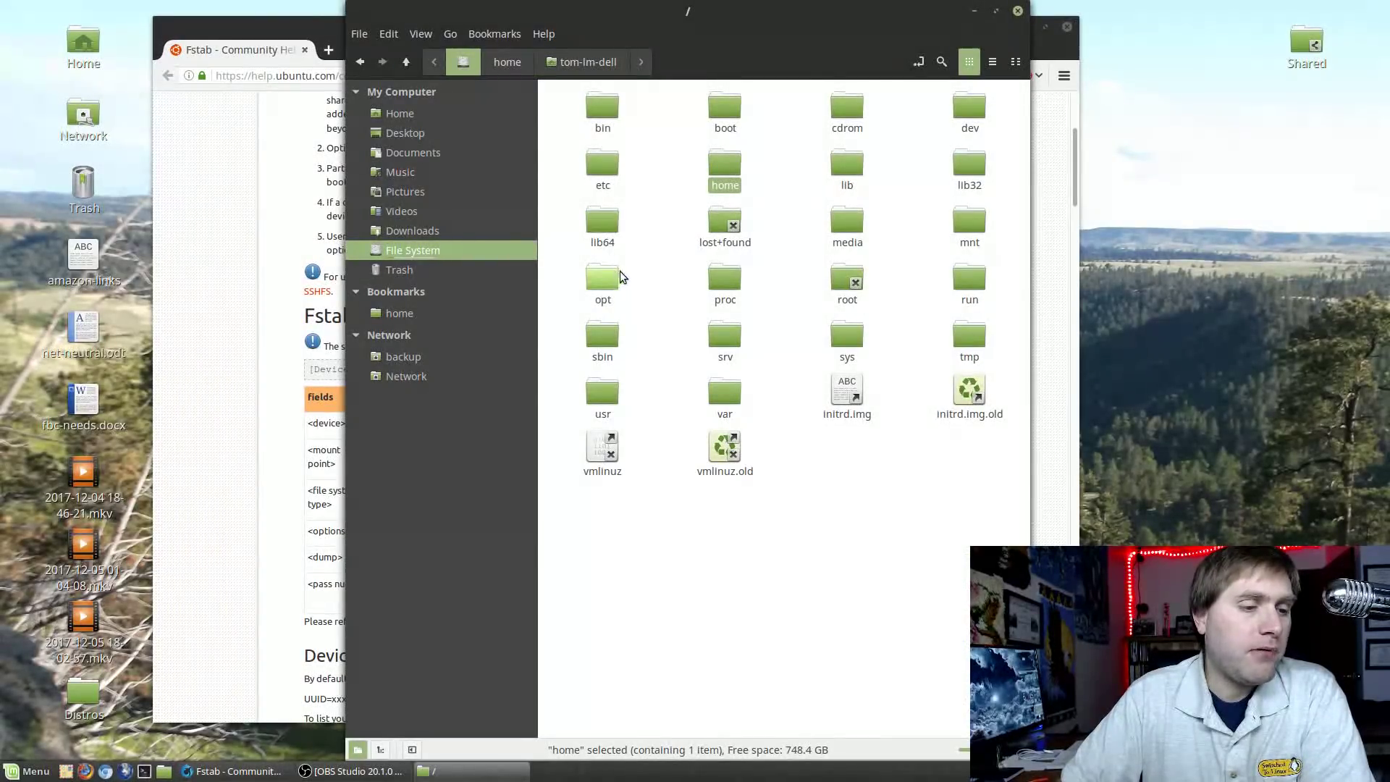
double_click(844, 220)
double_click(603, 116)
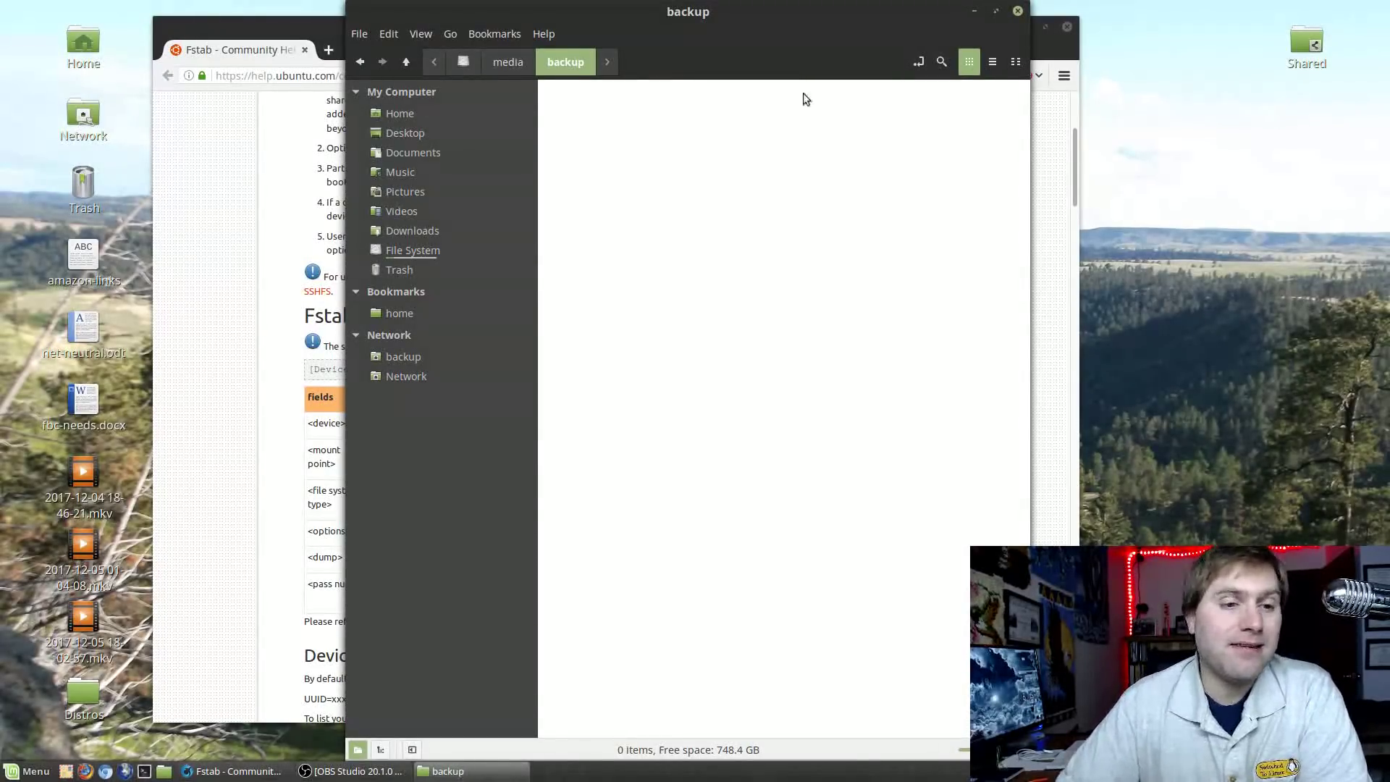
left_click(1017, 11)
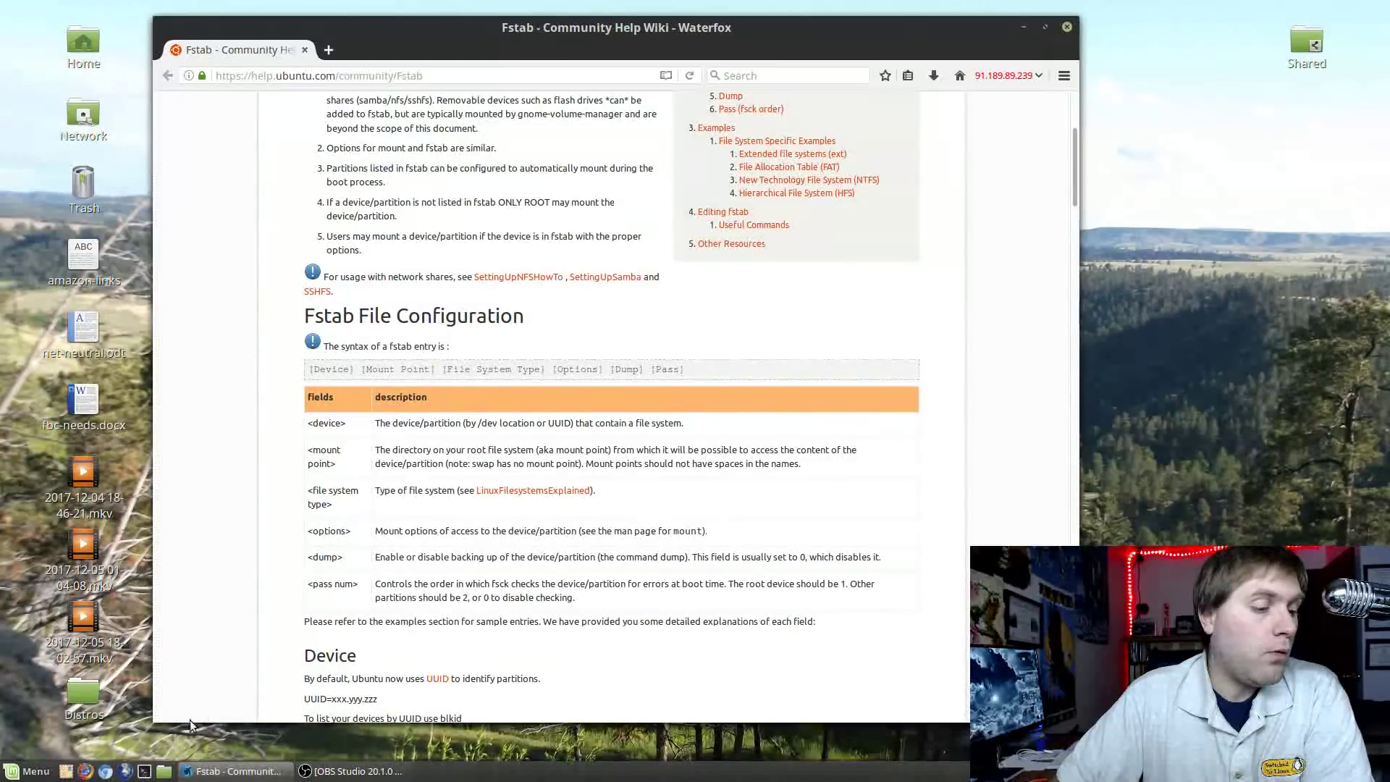
Mount the backup network share in the file manager and check its contents through /media/backup
left_click(163, 771)
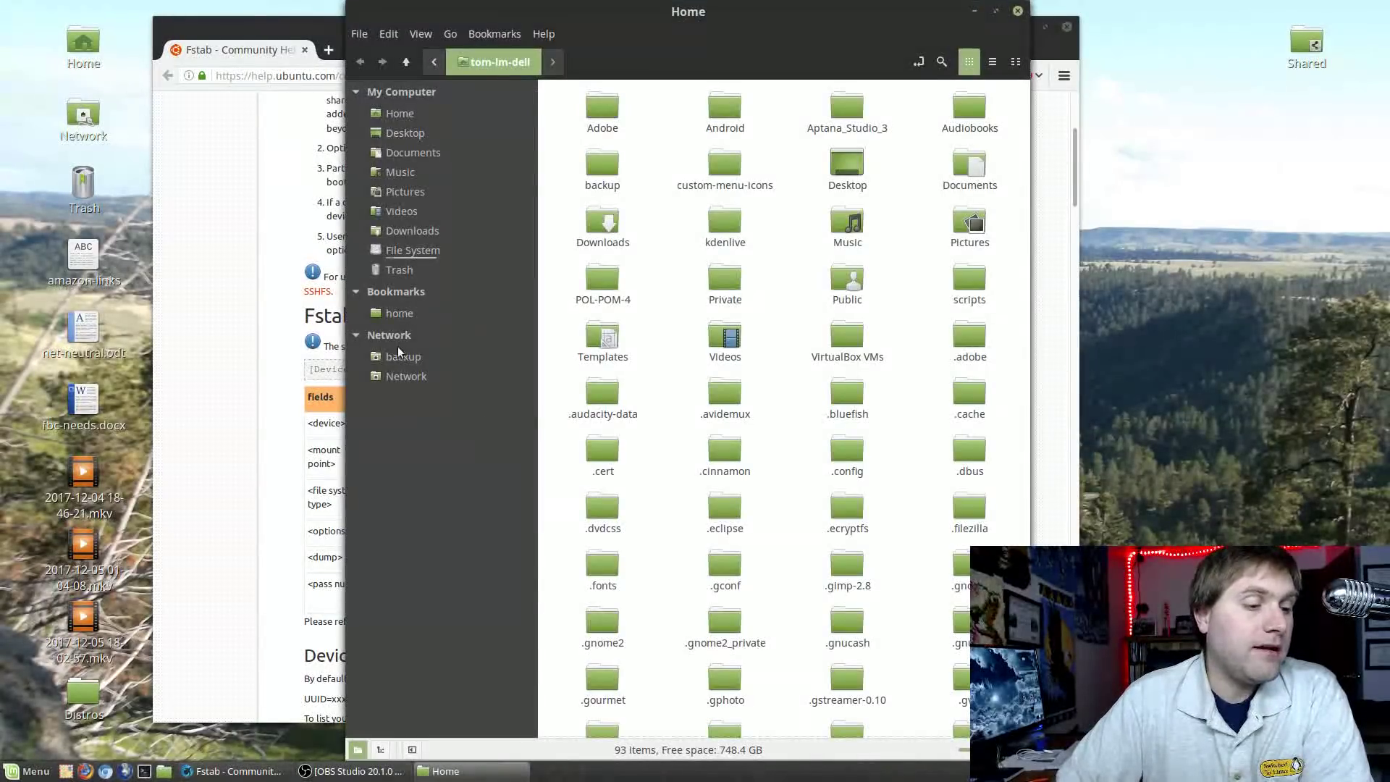
left_click(399, 355)
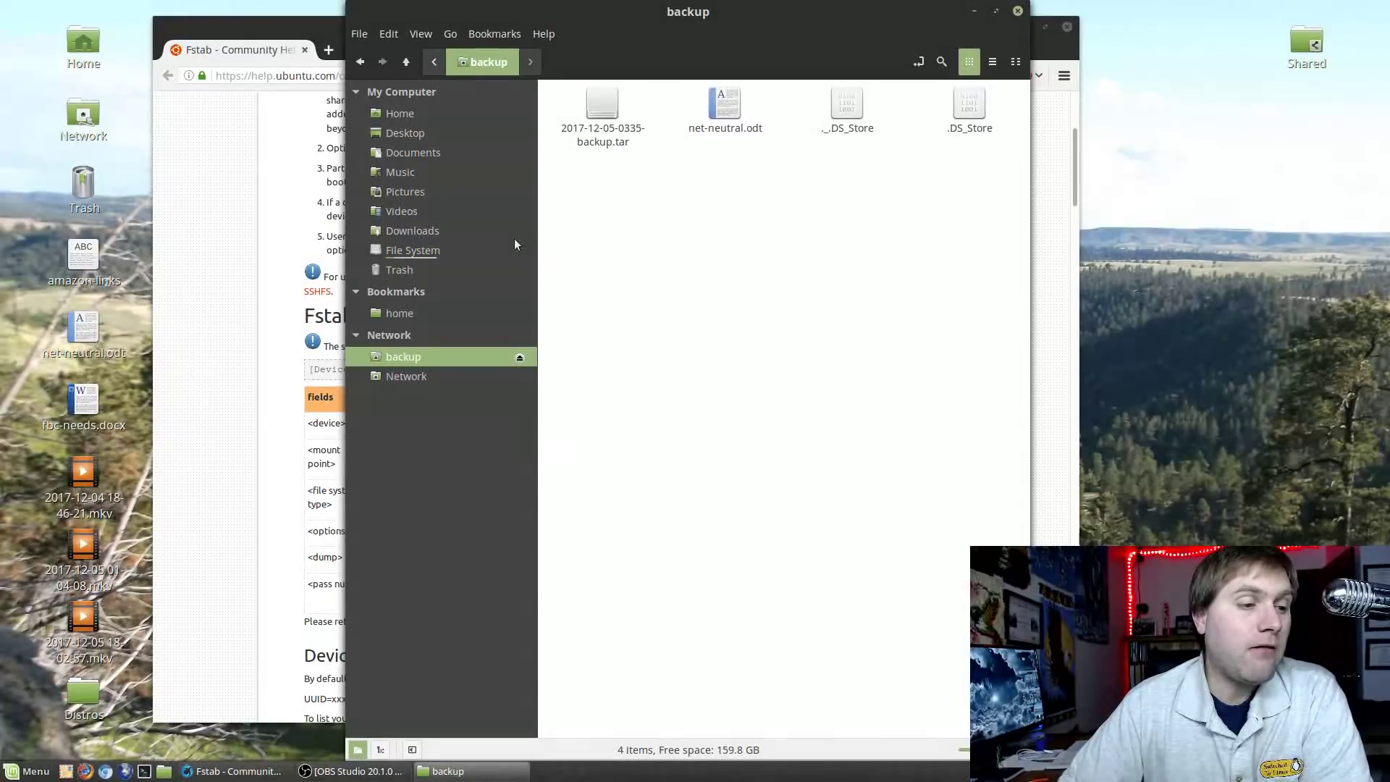
left_click(414, 246)
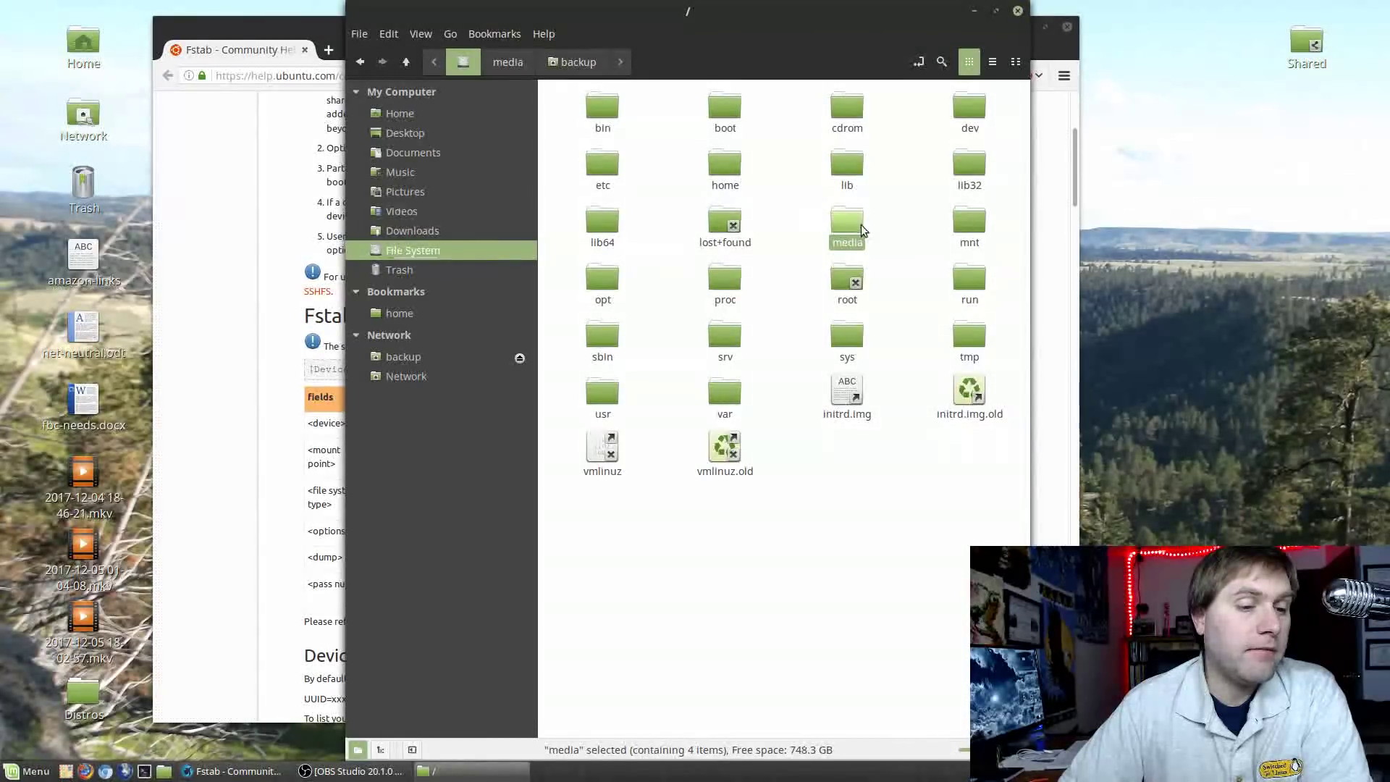
double_click(859, 223)
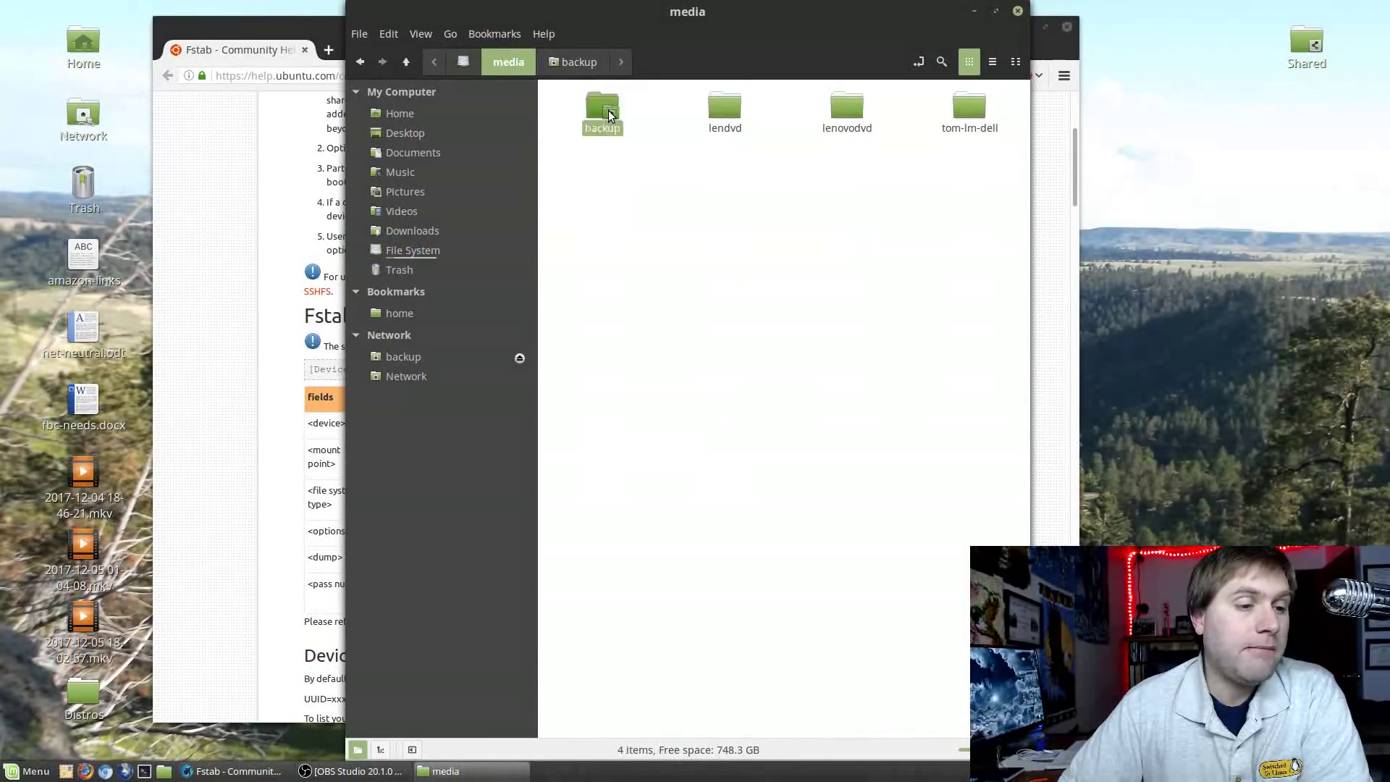
double_click(608, 110)
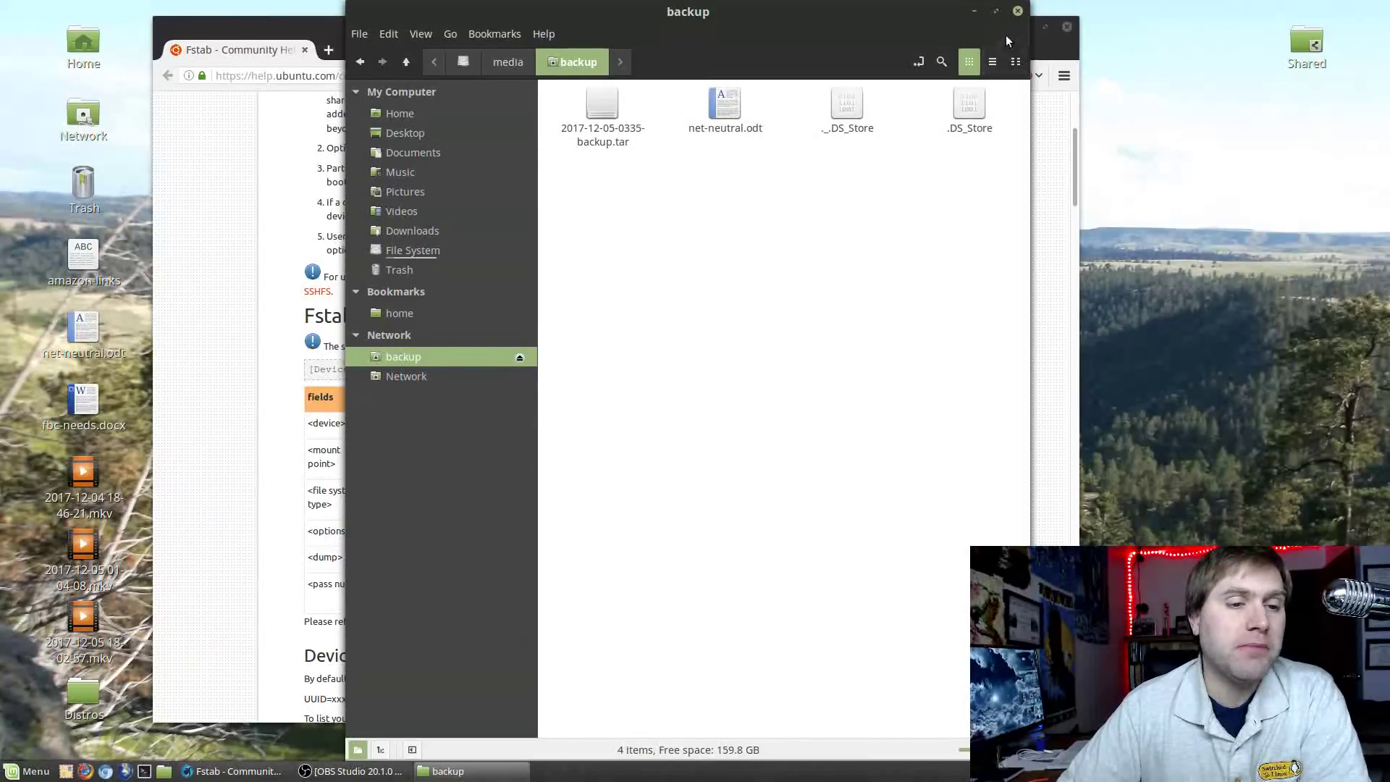
left_click(1018, 12)
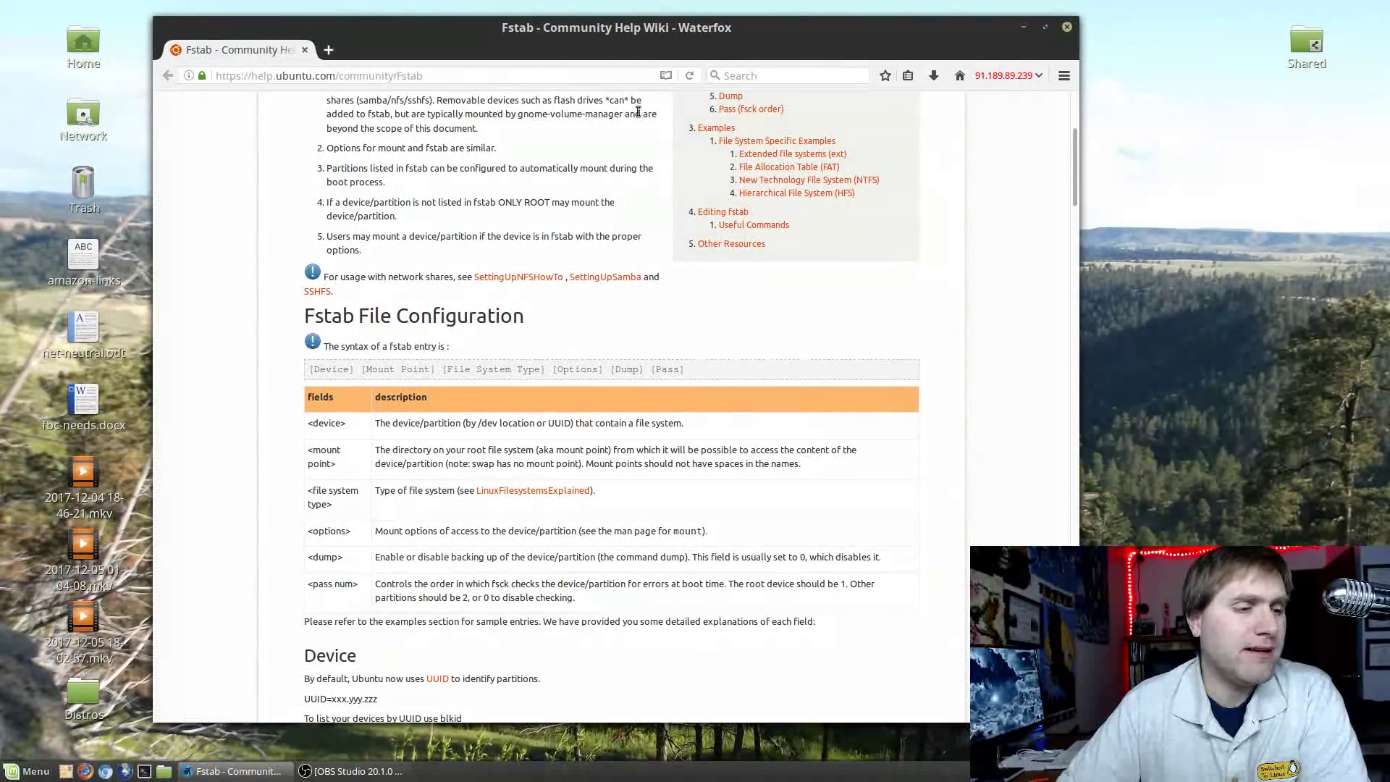
Review the fstab entry syntax and its field descriptions on the wiki page
scroll(575, 408, "down", 4)
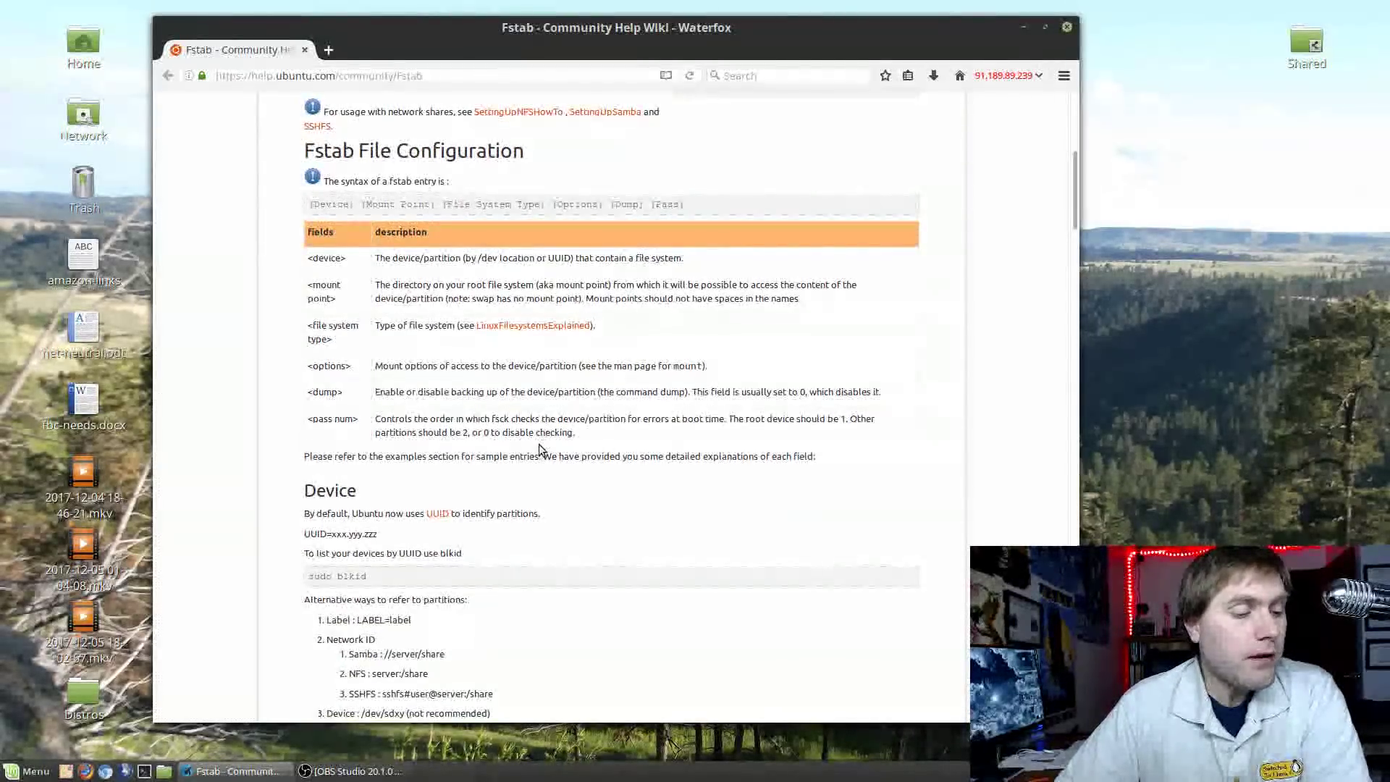
scroll(538, 449, "up", 5)
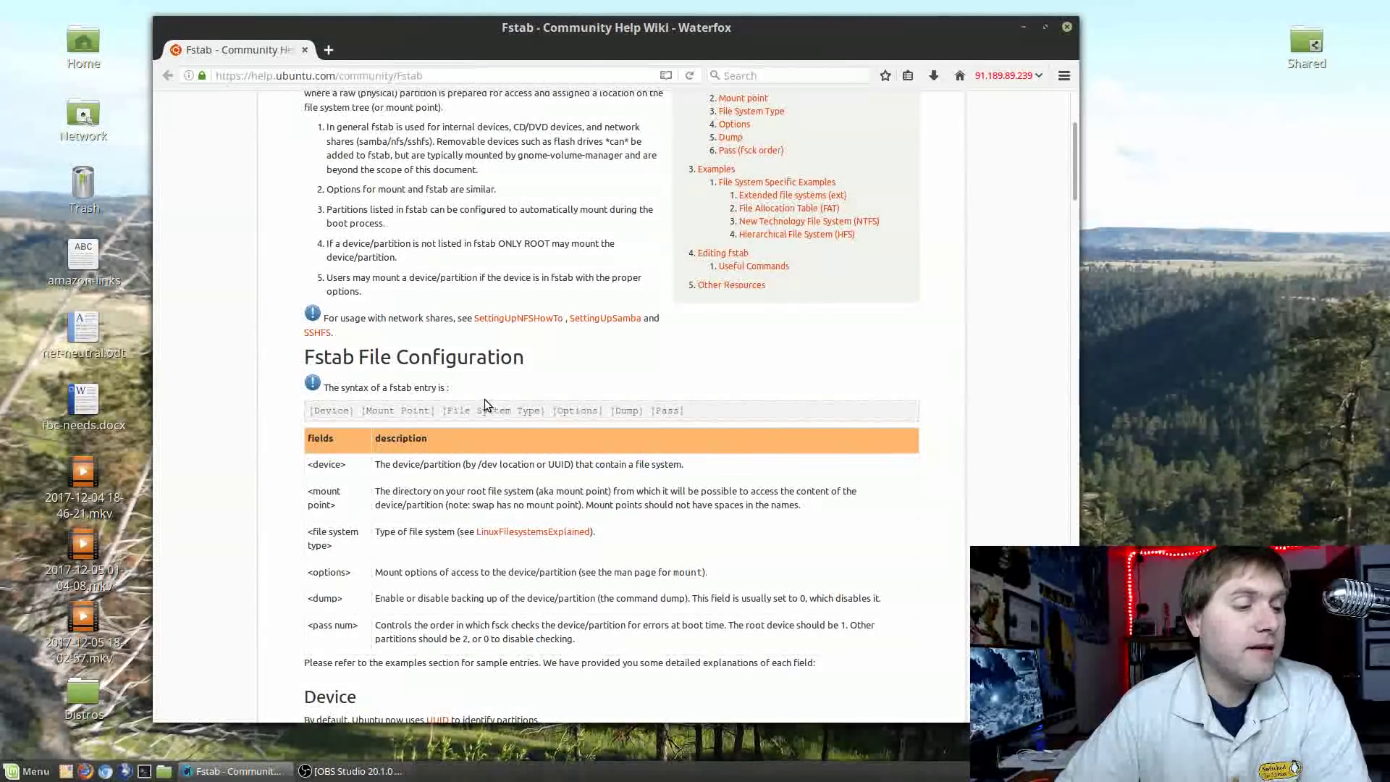
scroll(484, 398, "down", 6)
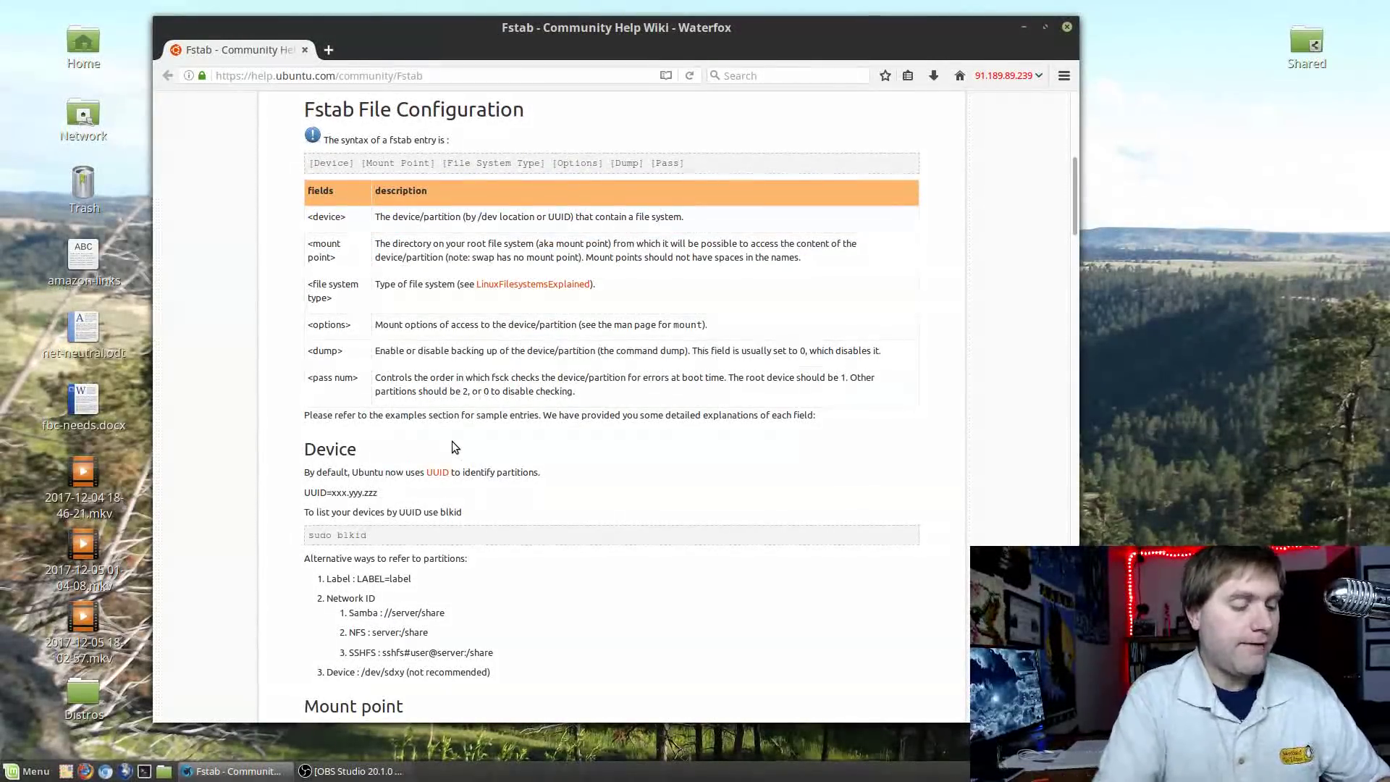
Open /etc/fstab in a new terminal with sudo nano, authenticating with the account password
key("ctrl+alt+t")
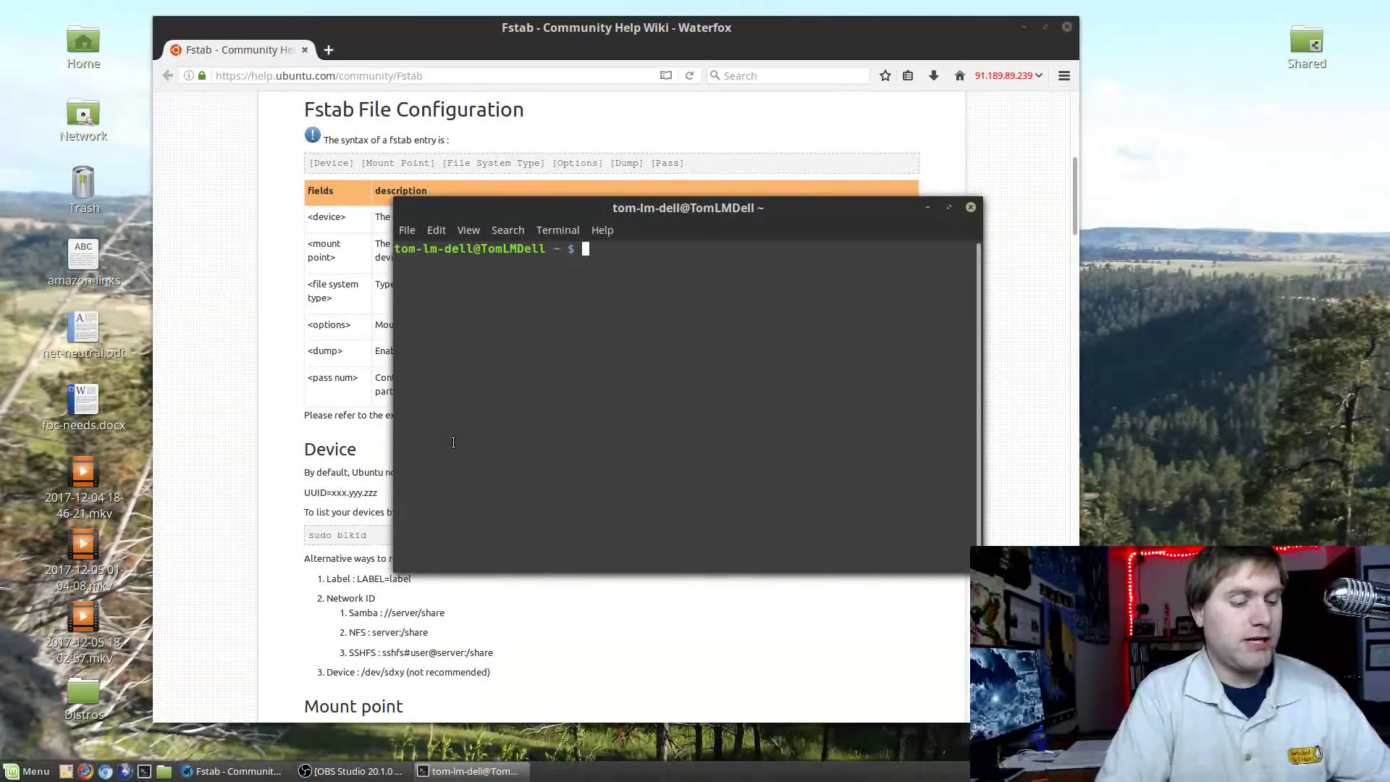
type("sudo ")
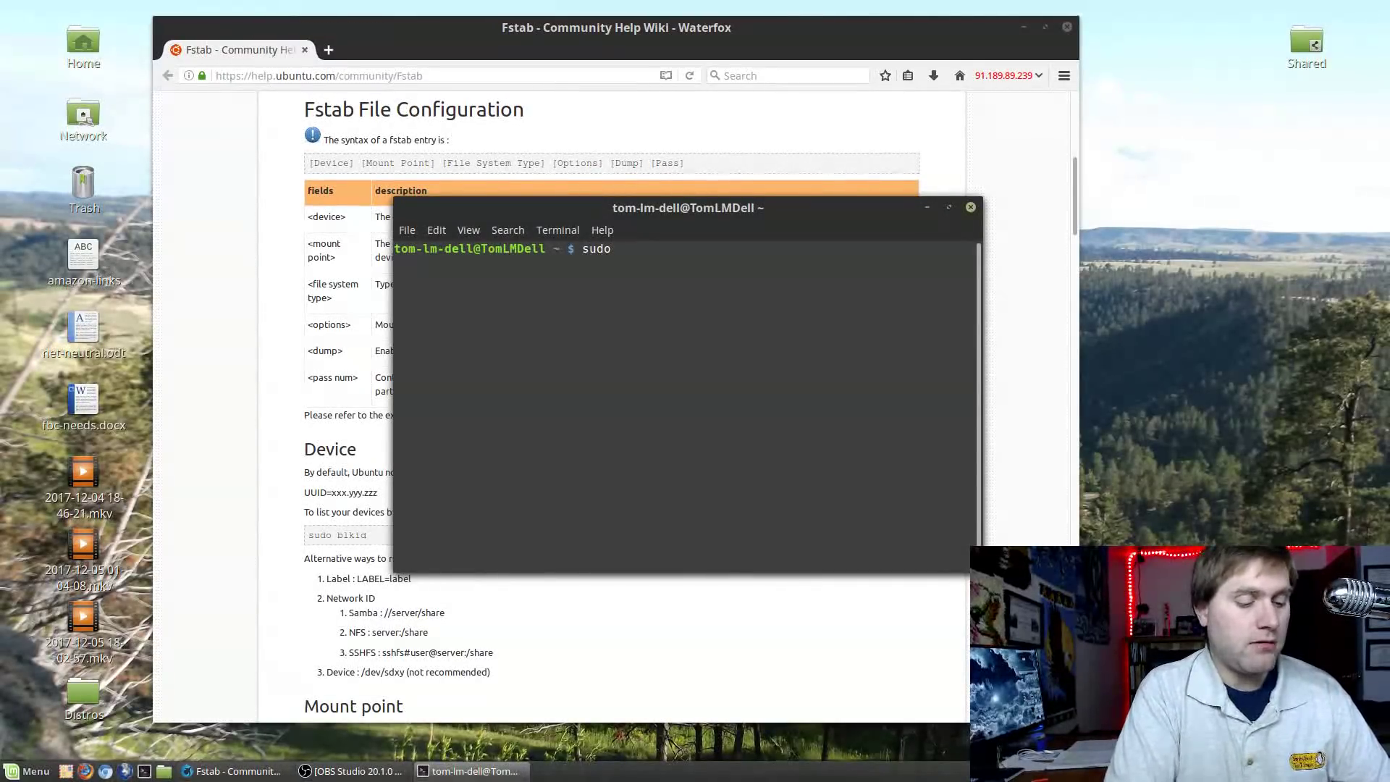
type("nano")
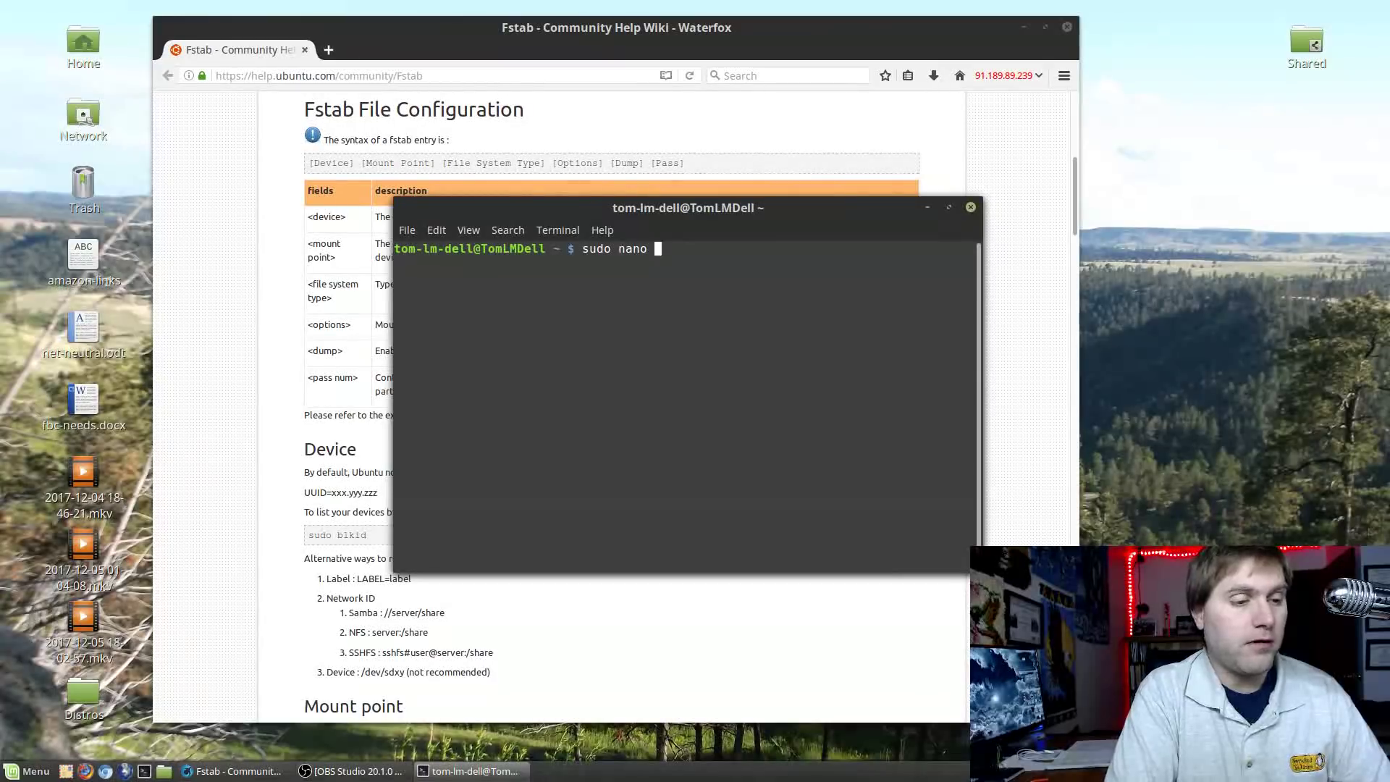
type(" /etc/")
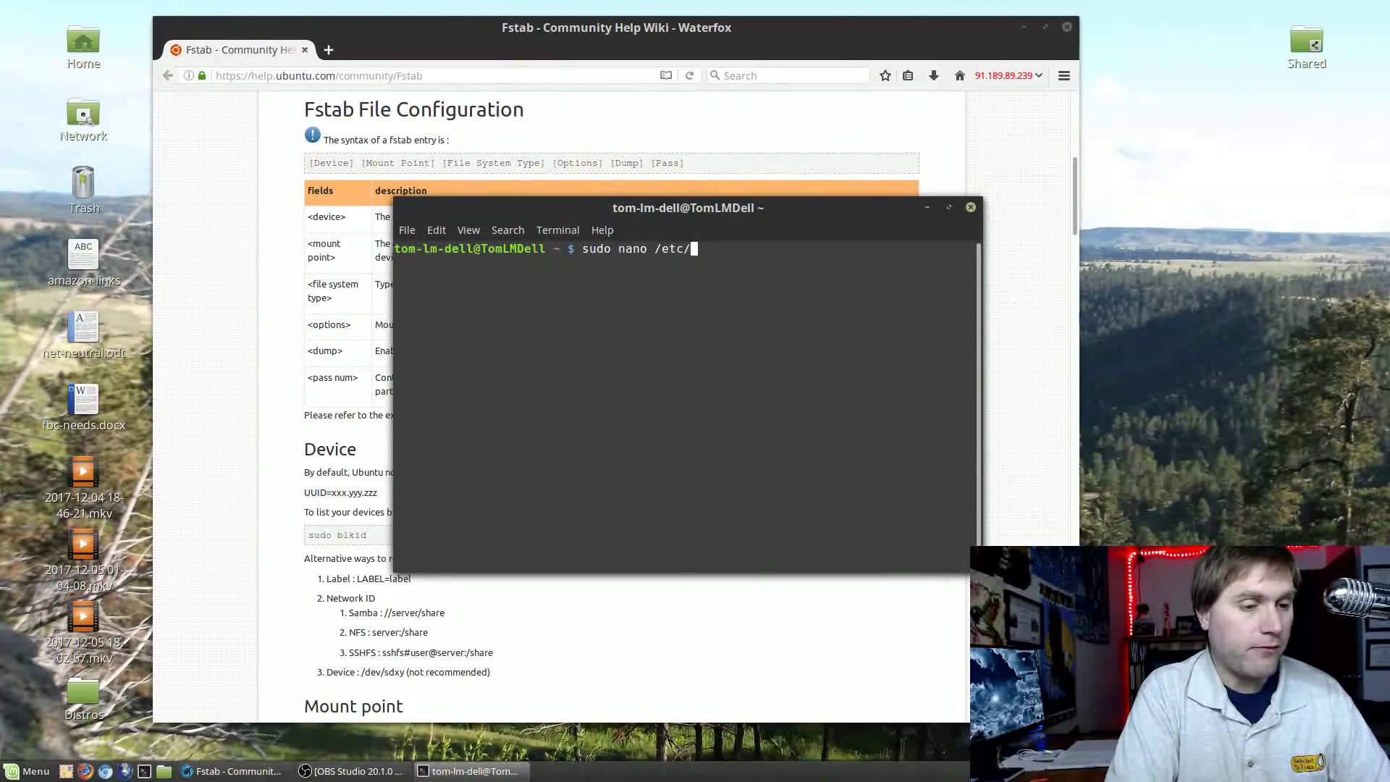
type("fs")
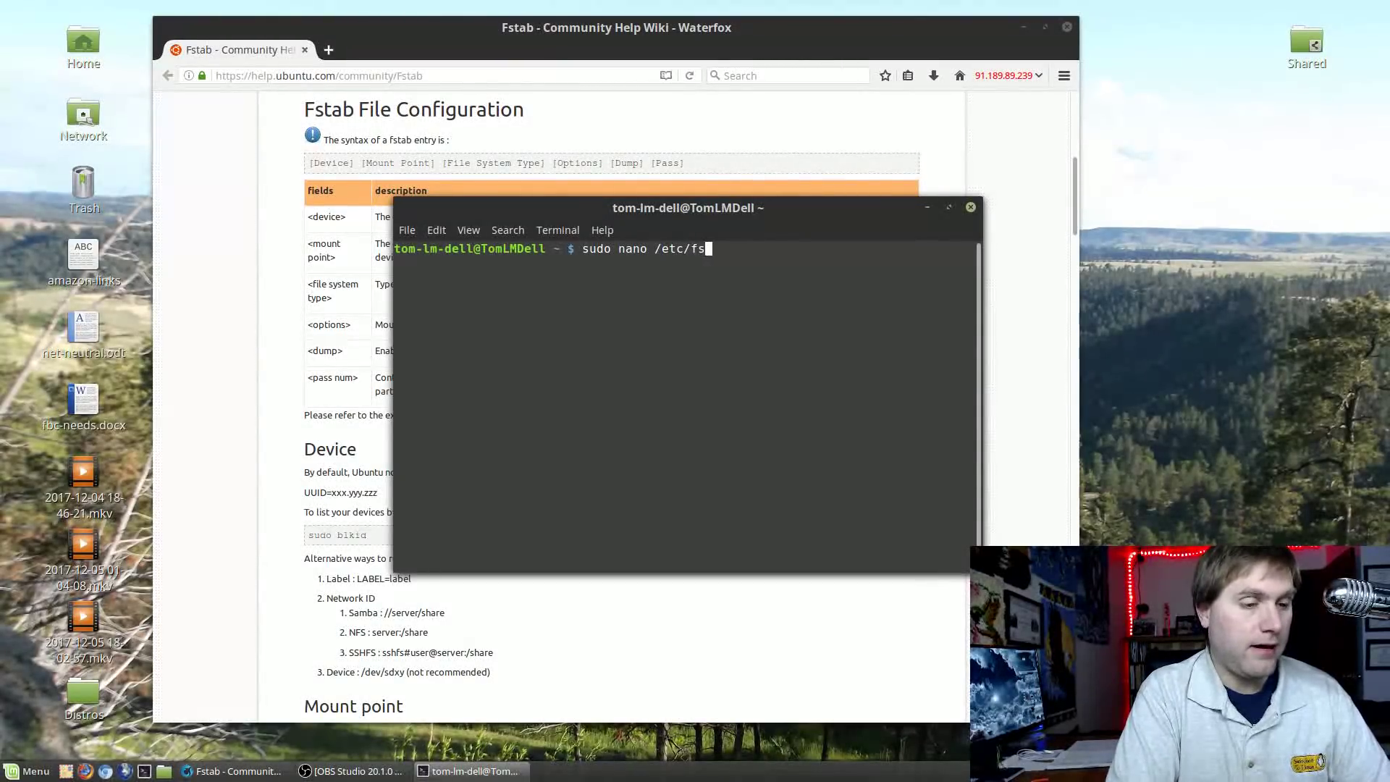
type("tab")
key("Return")
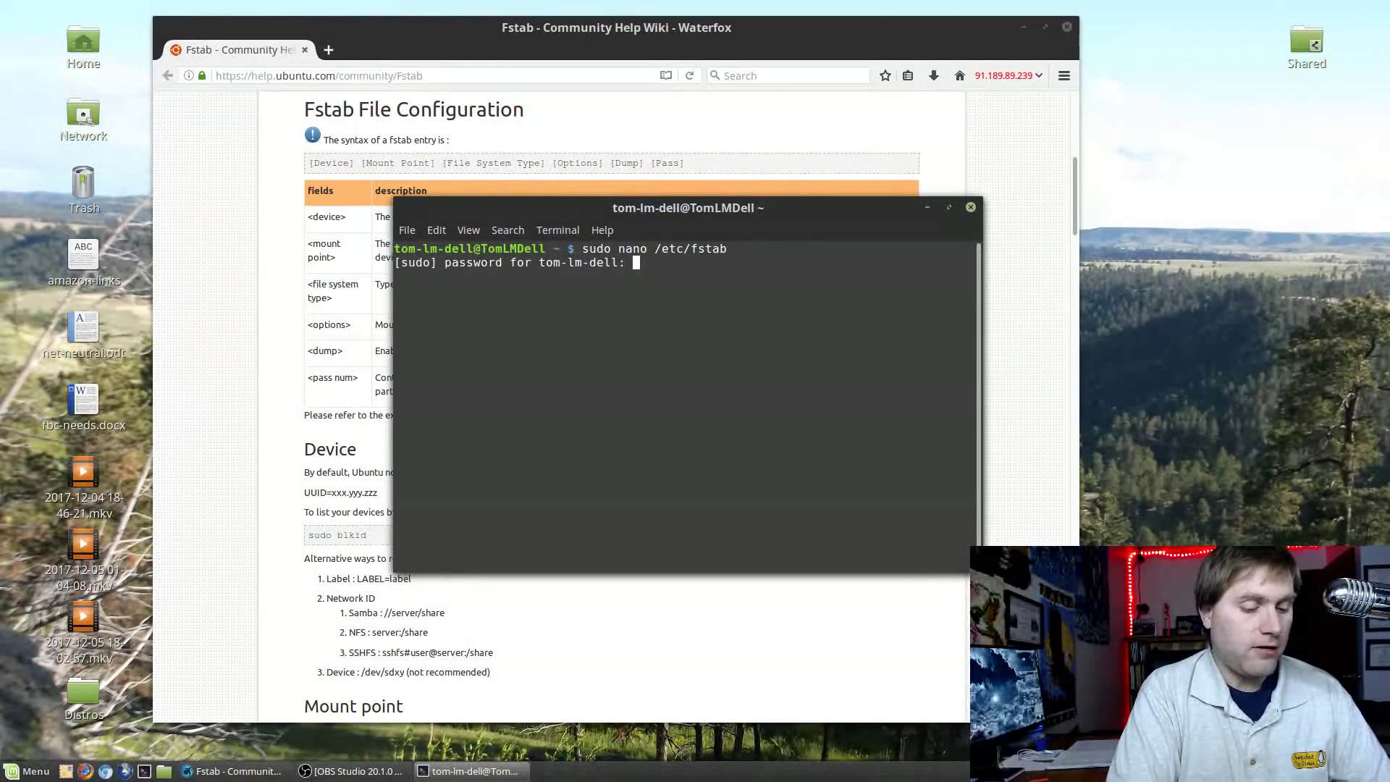
key("Return")
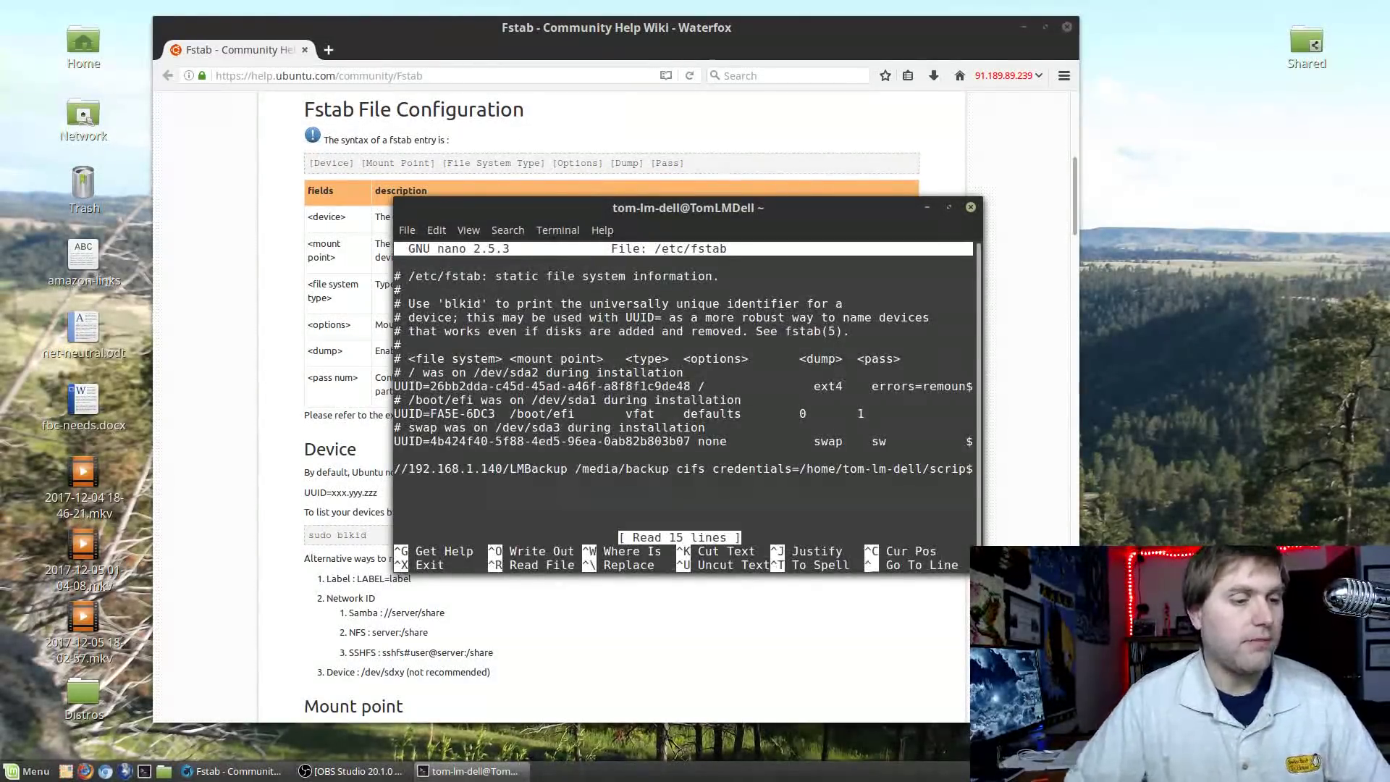
Reposition and widen the terminal window so the full fstab lines fit
scroll(434, 181, "up", 1)
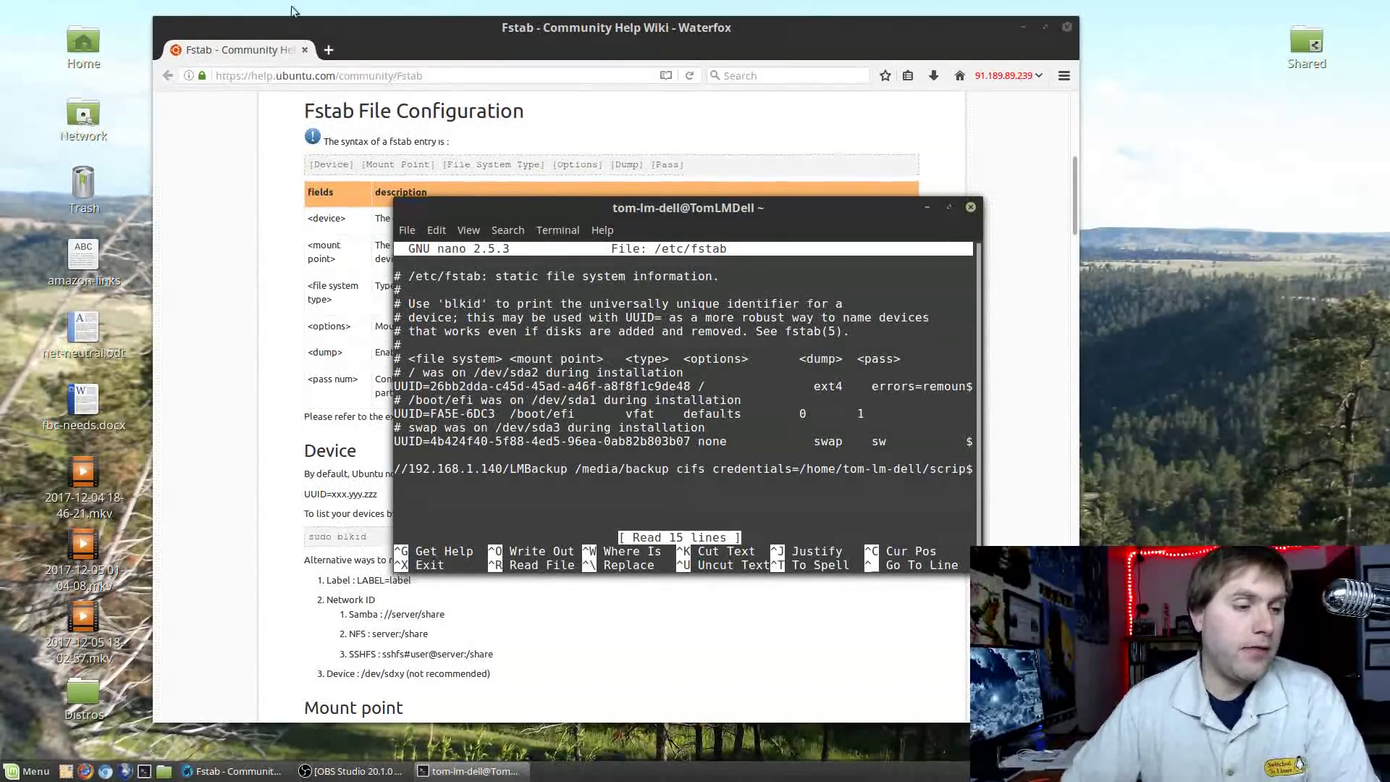
left_click_drag(436, 209, 163, 138)
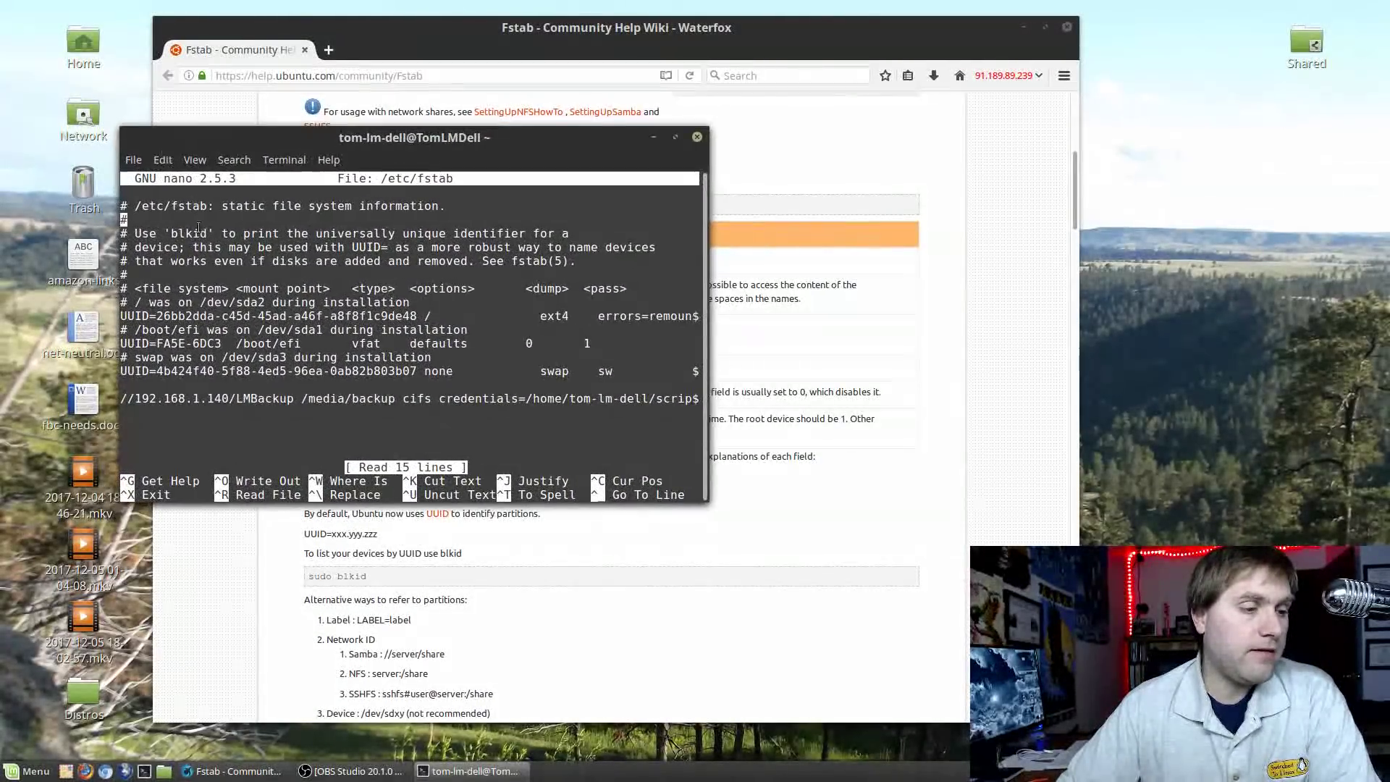
left_click_drag(708, 406, 1193, 405)
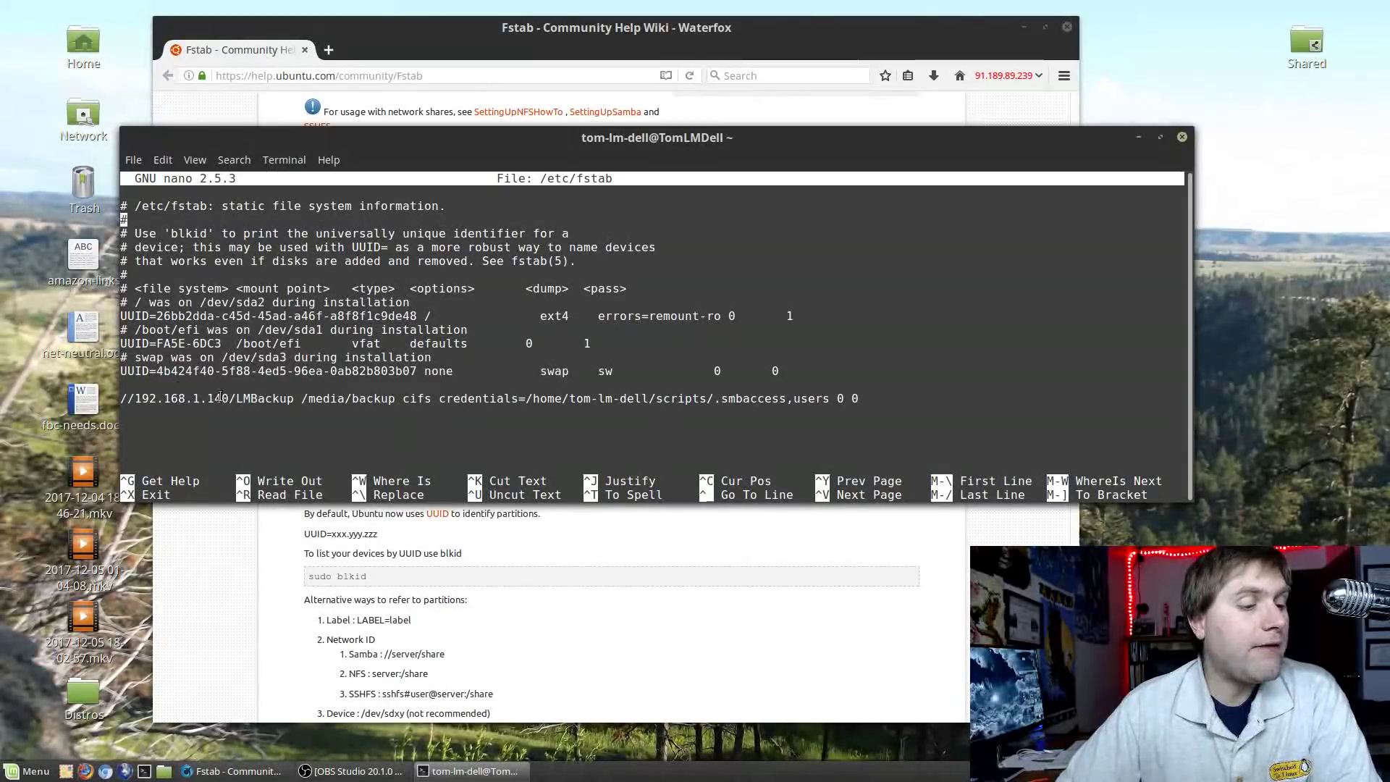
Highlight the LMBackup share path, the /media/backup mount point and the cifs type in the fstab entry in turn, and exit nano
left_click_drag(293, 399, 120, 400)
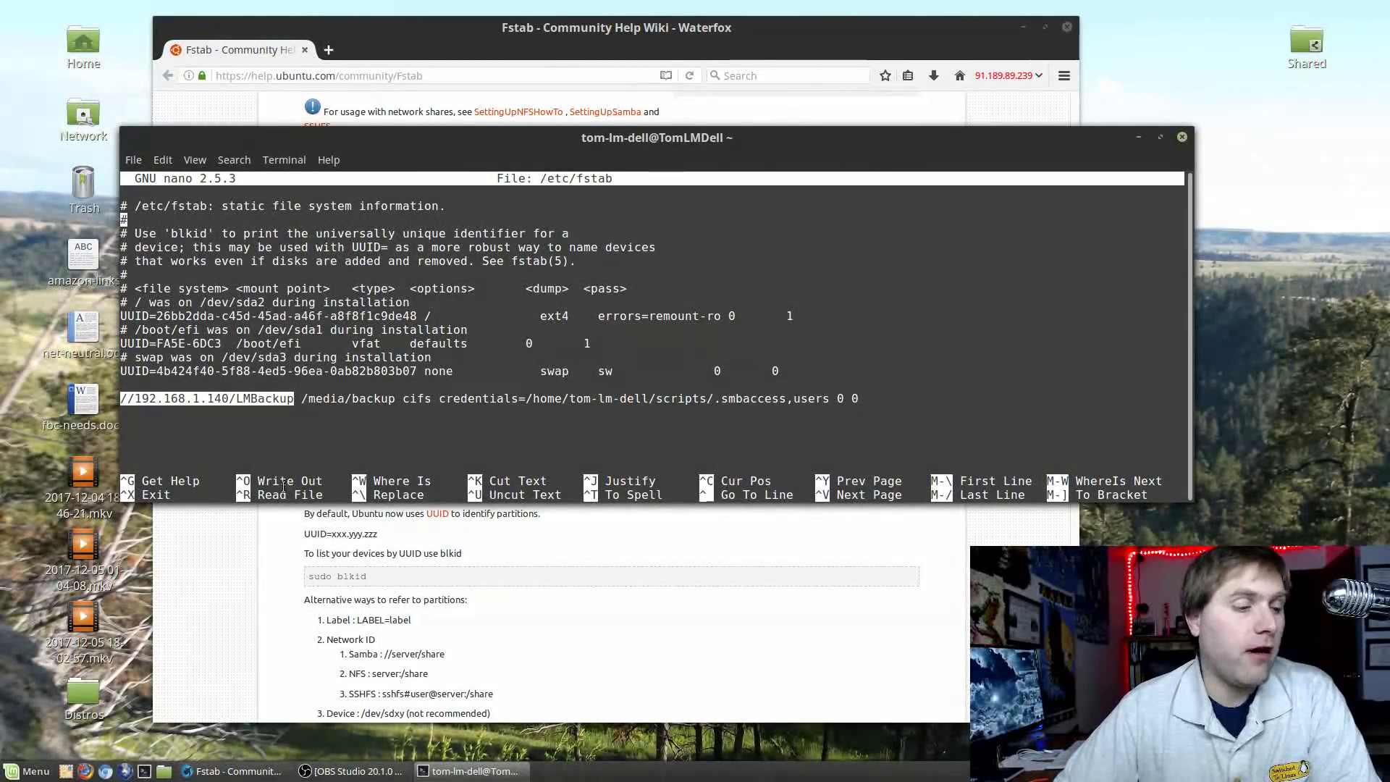
left_click_drag(301, 399, 397, 398)
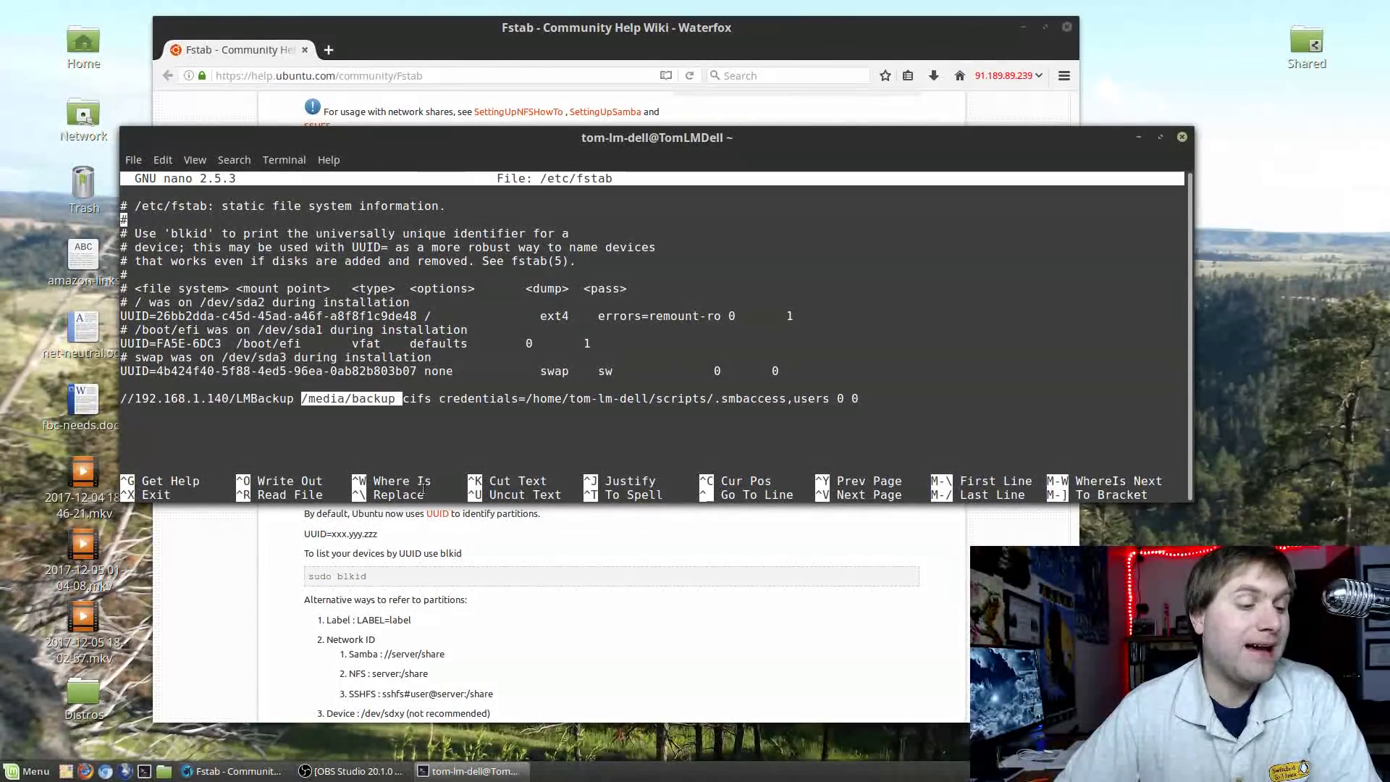
left_click(410, 404)
left_click_drag(403, 398, 432, 399)
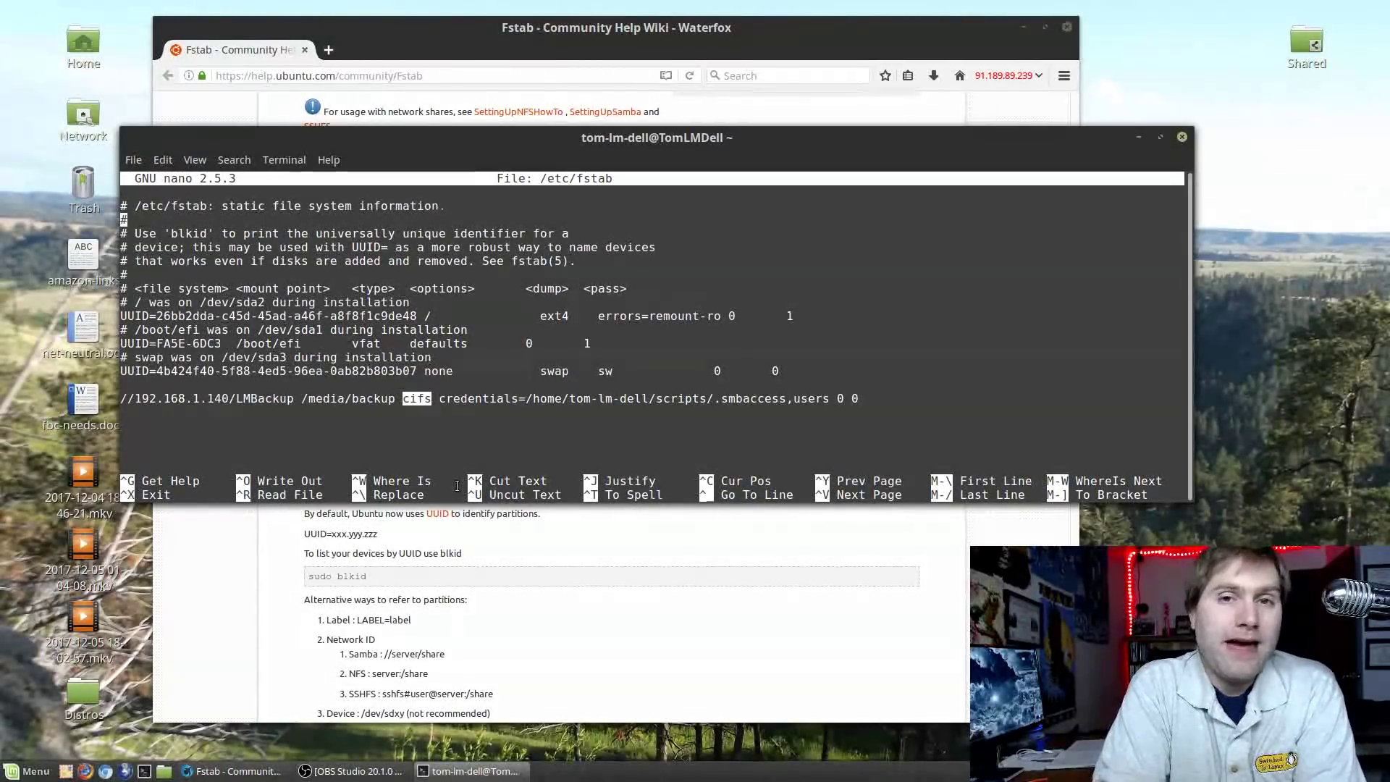
key("ctrl+x")
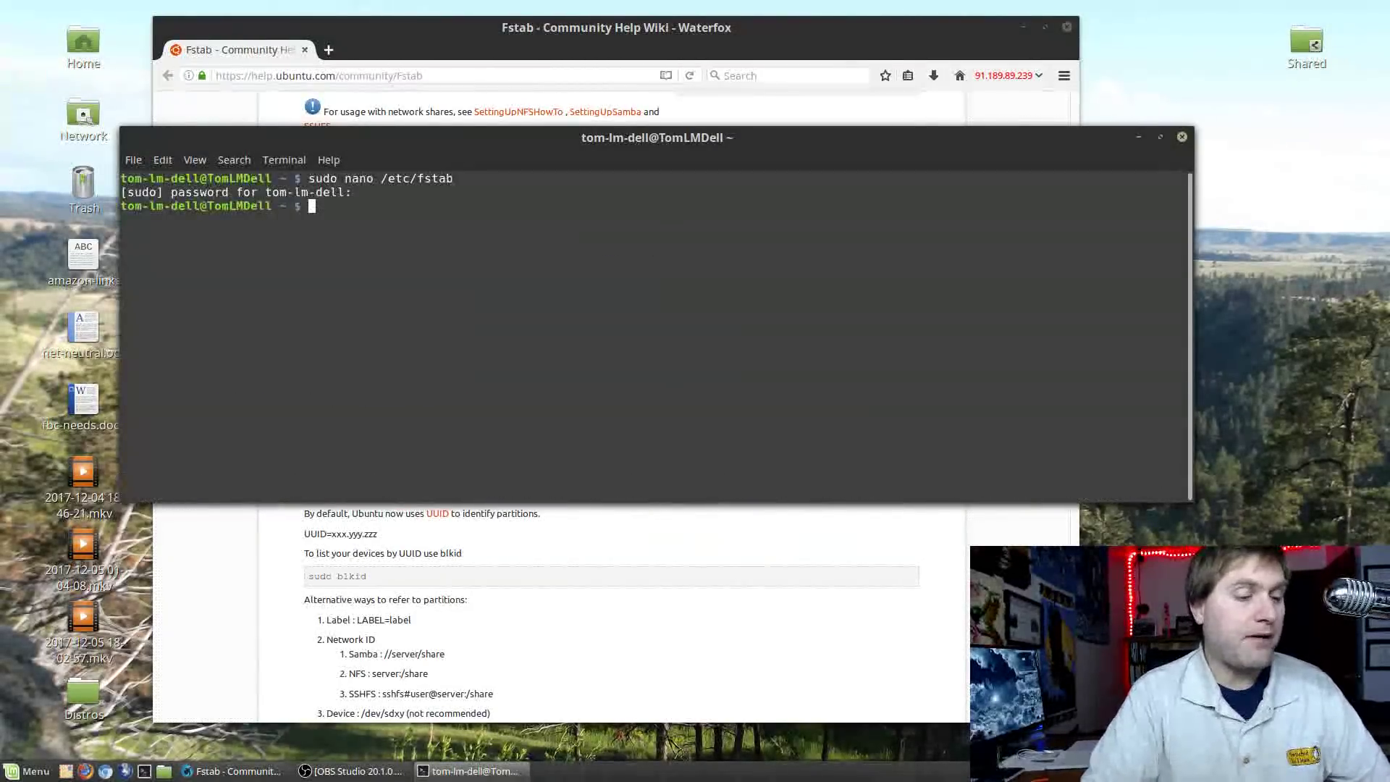
Install the cifs-utils package with sudo apt-get
type("sudo ")
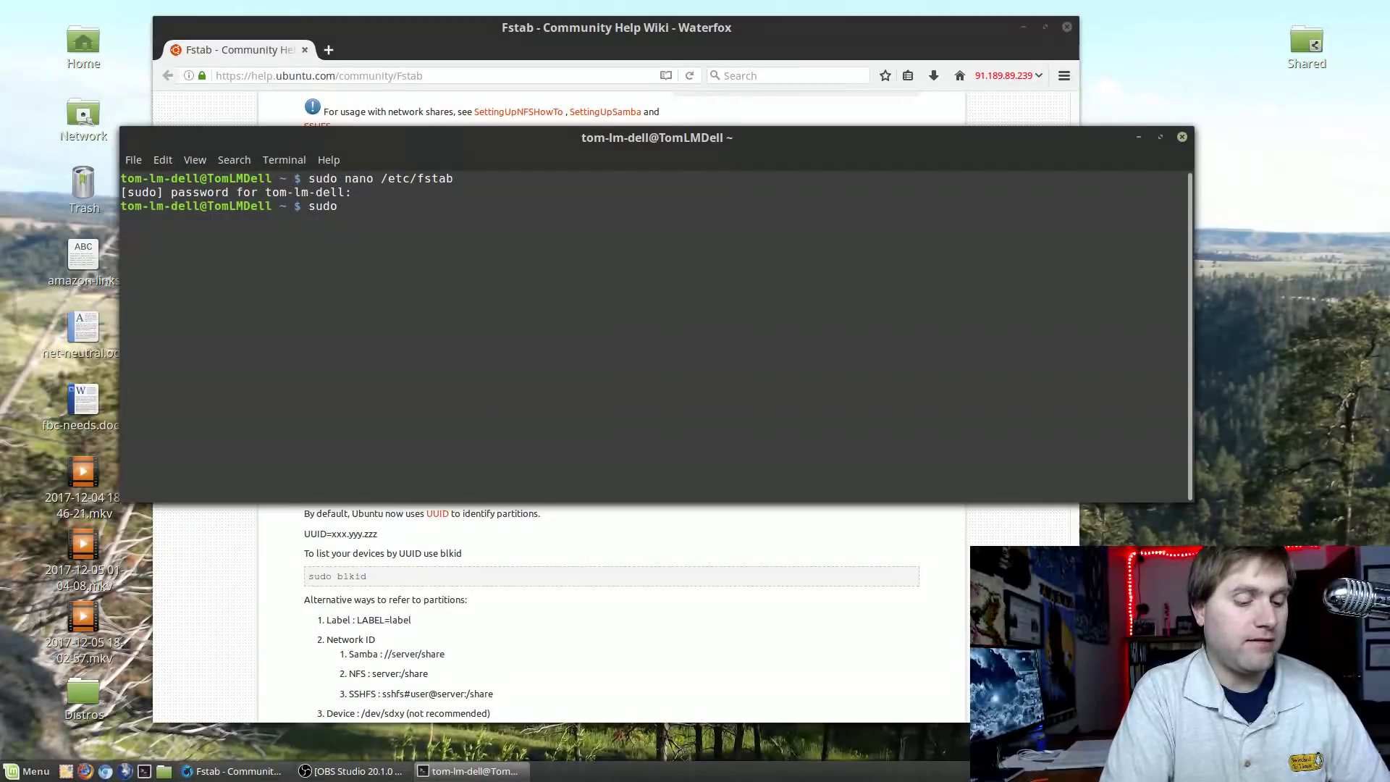
type("apt-get ")
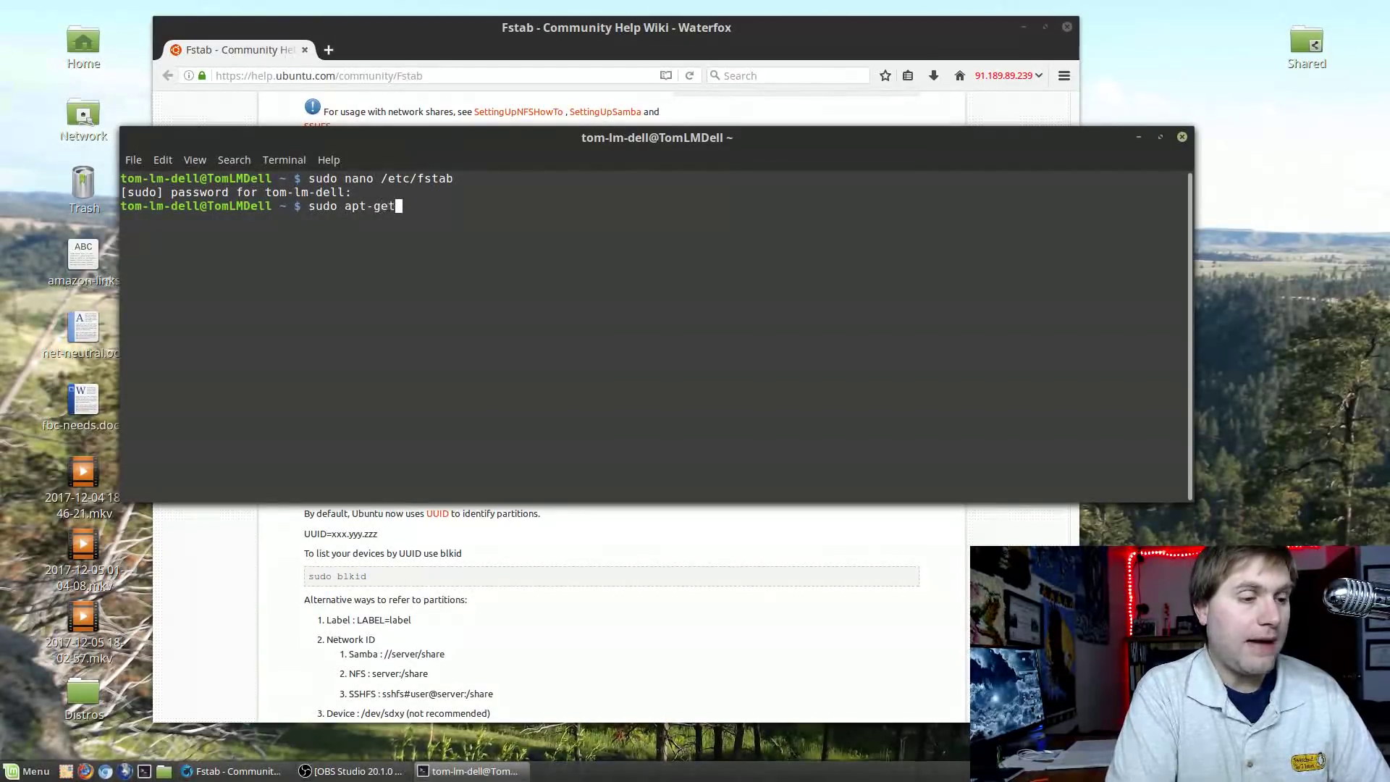
type("inst")
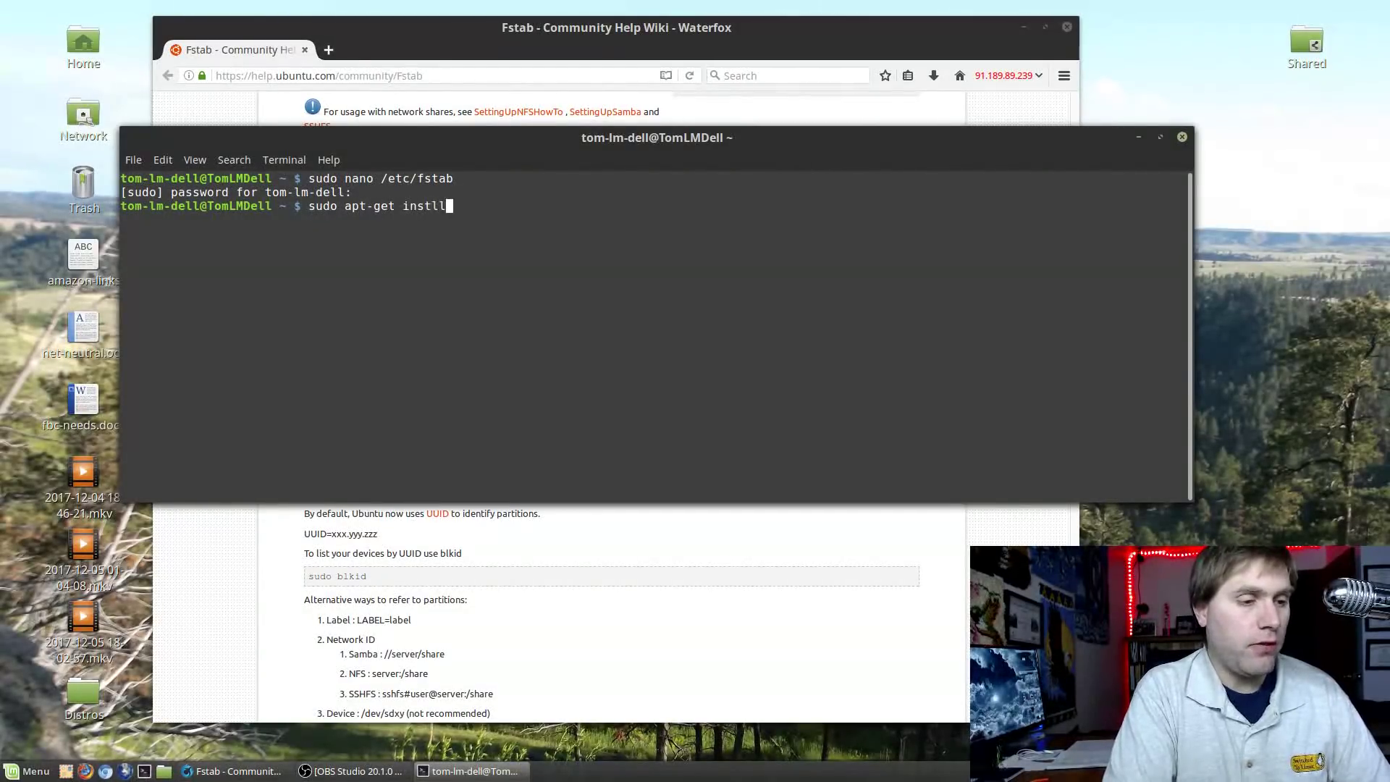
type("all ")
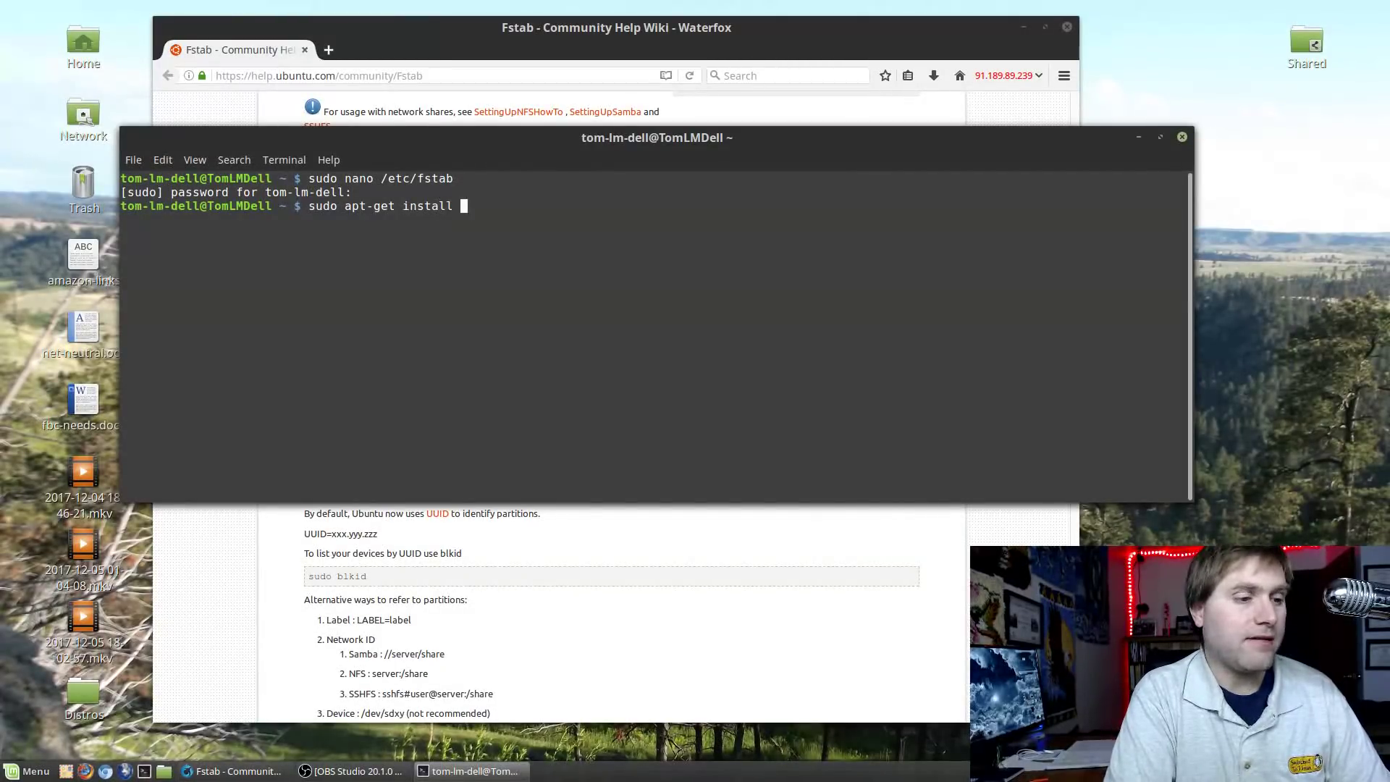
type("cifs-")
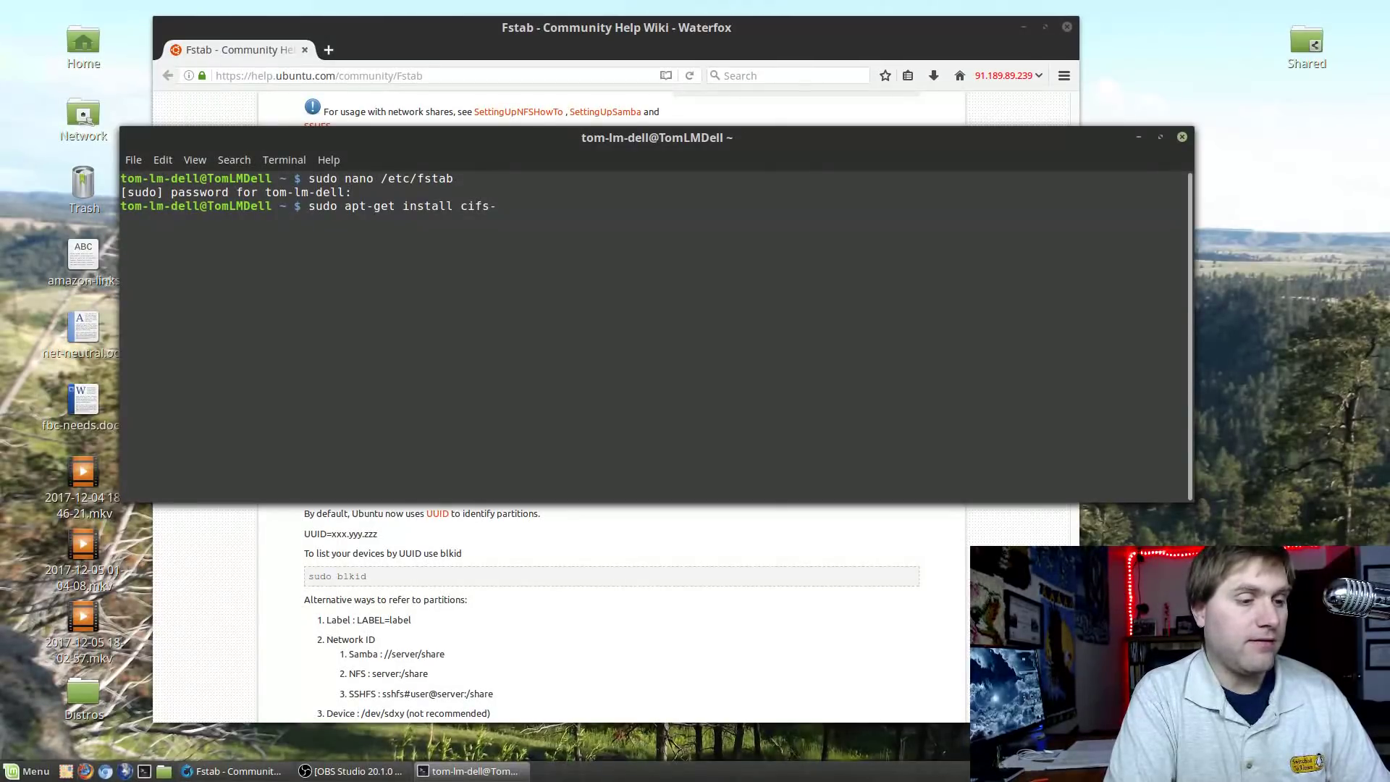
type("utils")
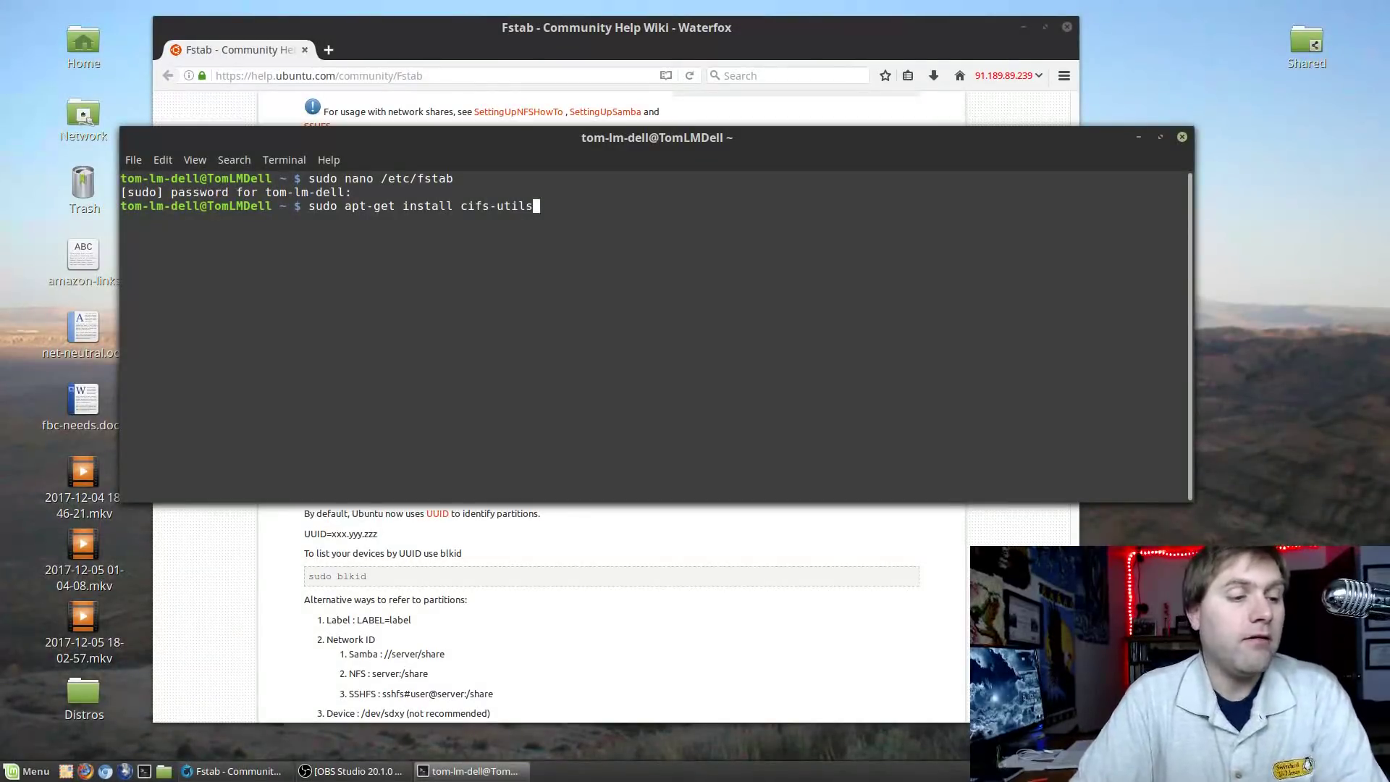
key("Return")
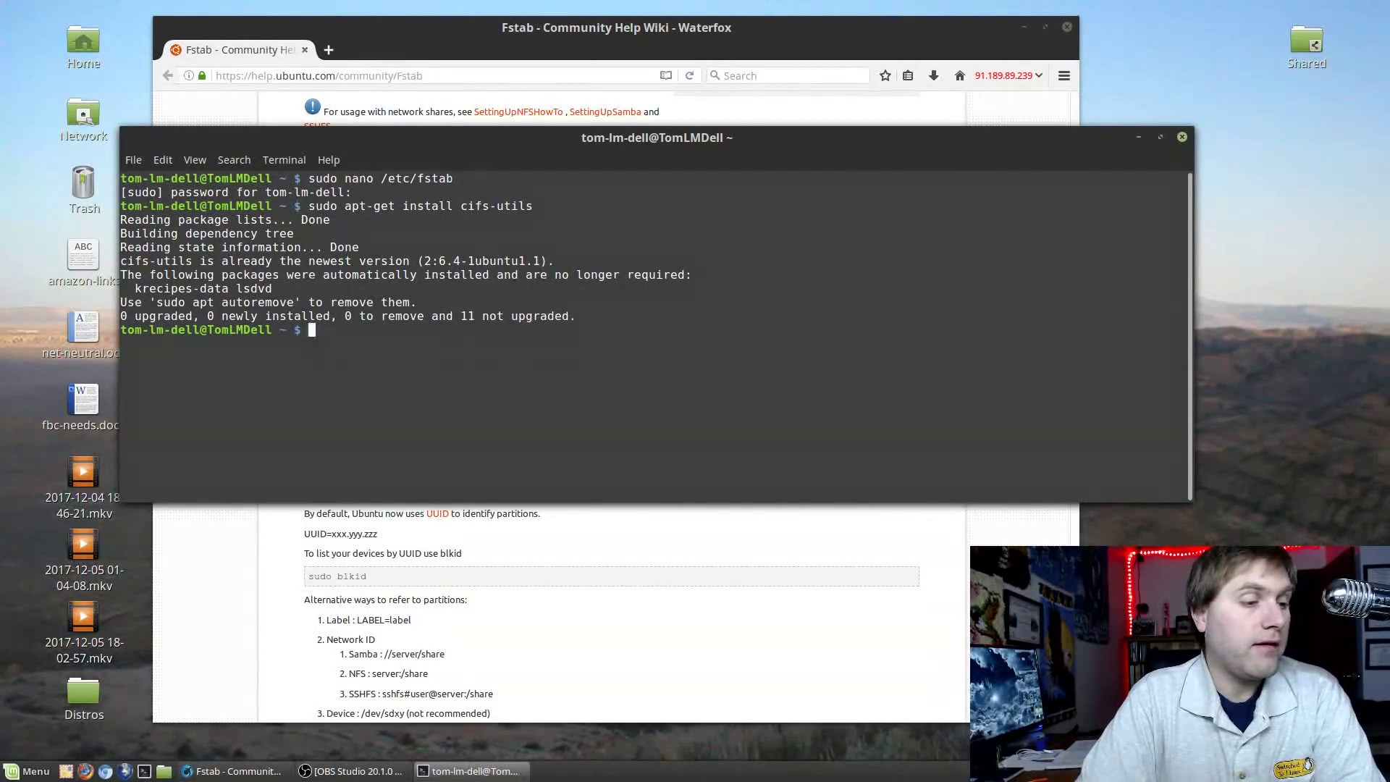
Try to install the package under the misspelled name cifs-util by reusing the previous apt-get command
key("Up")
key("BackSpace")
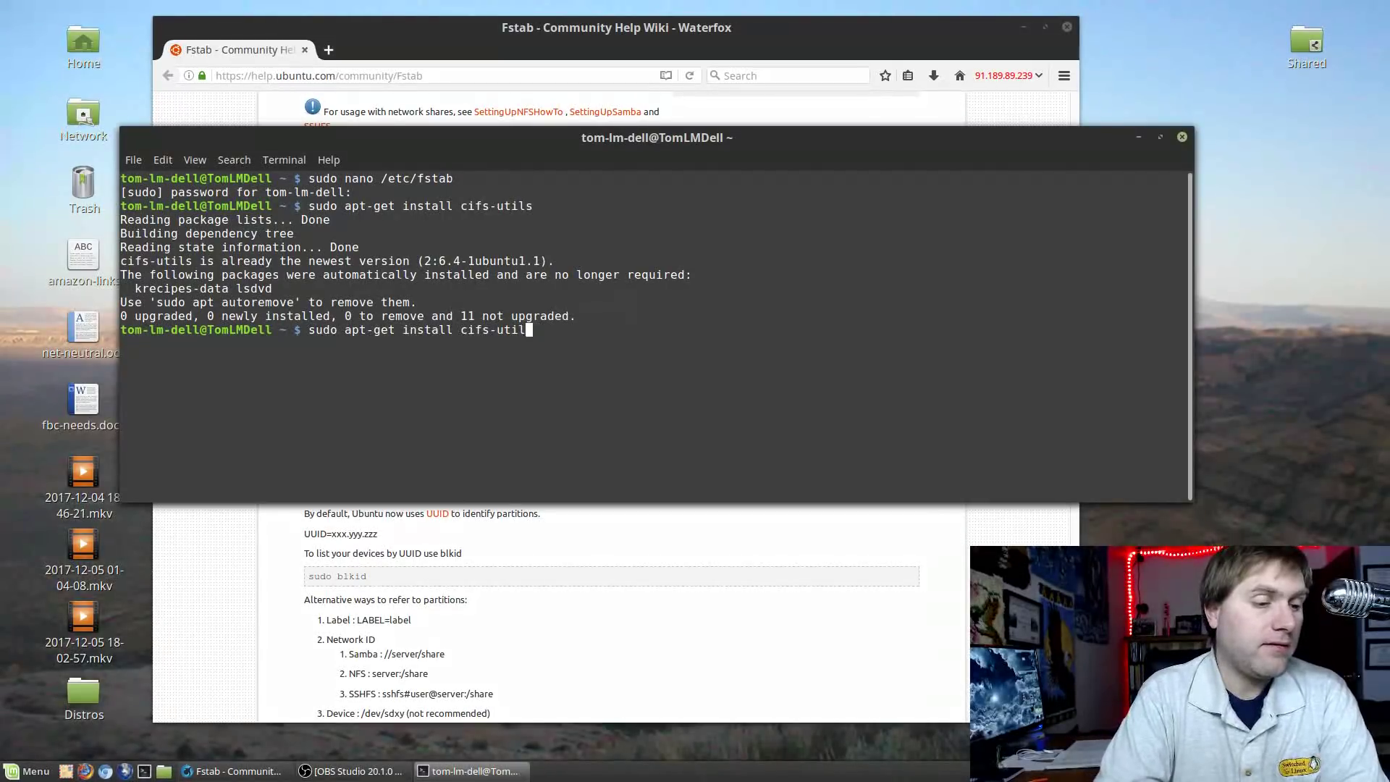
key("Return")
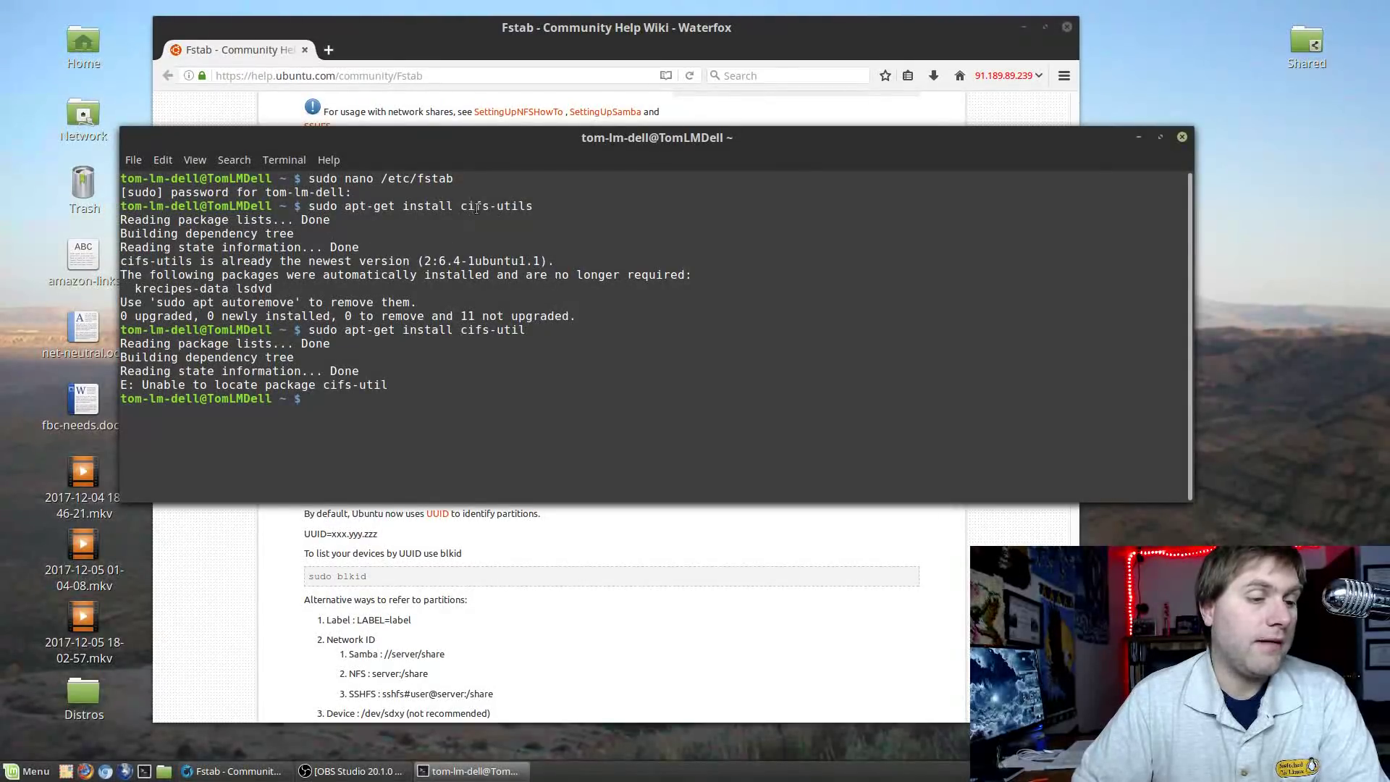
left_click_drag(475, 210, 506, 221)
left_click(475, 394)
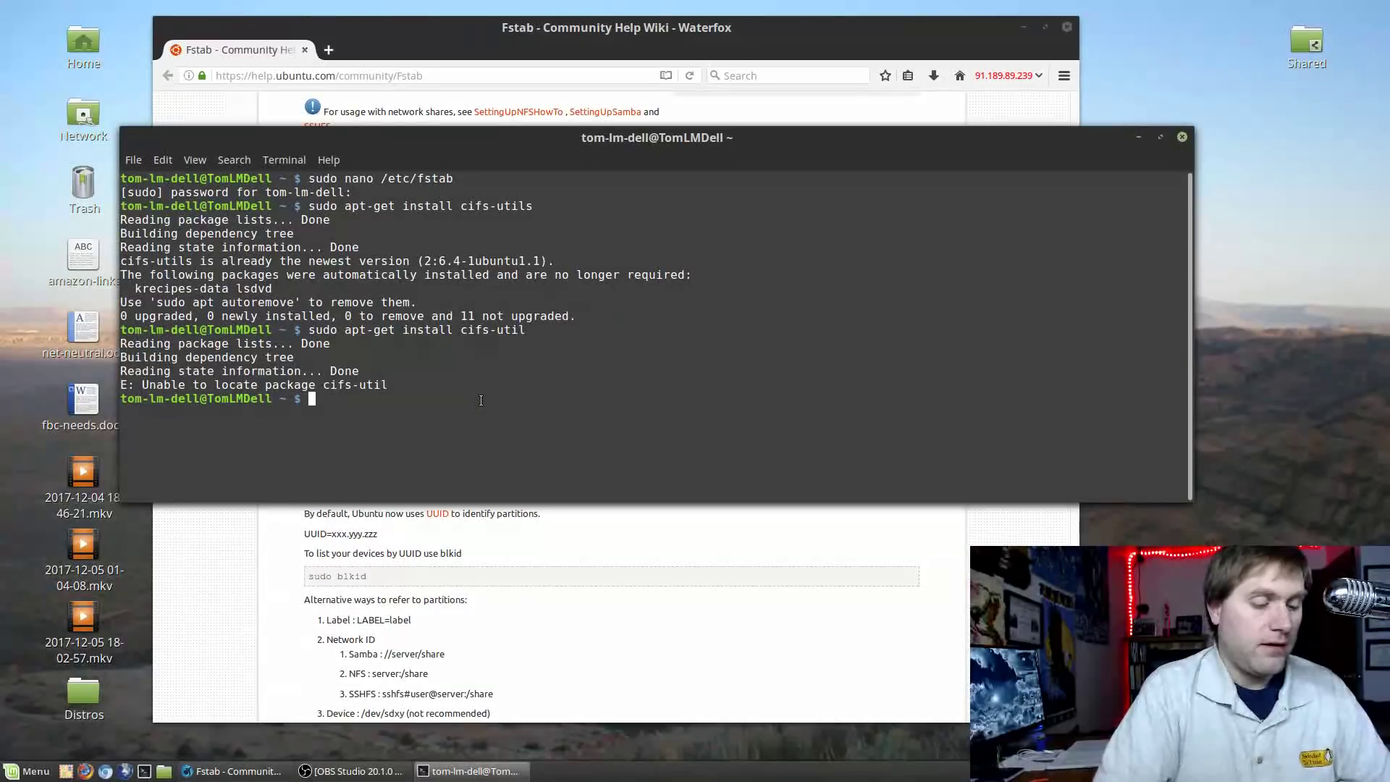
Reopen /etc/fstab in nano with sudo by recalling the earlier command
key("Up")
type("s")
key("Up")
key("Up")
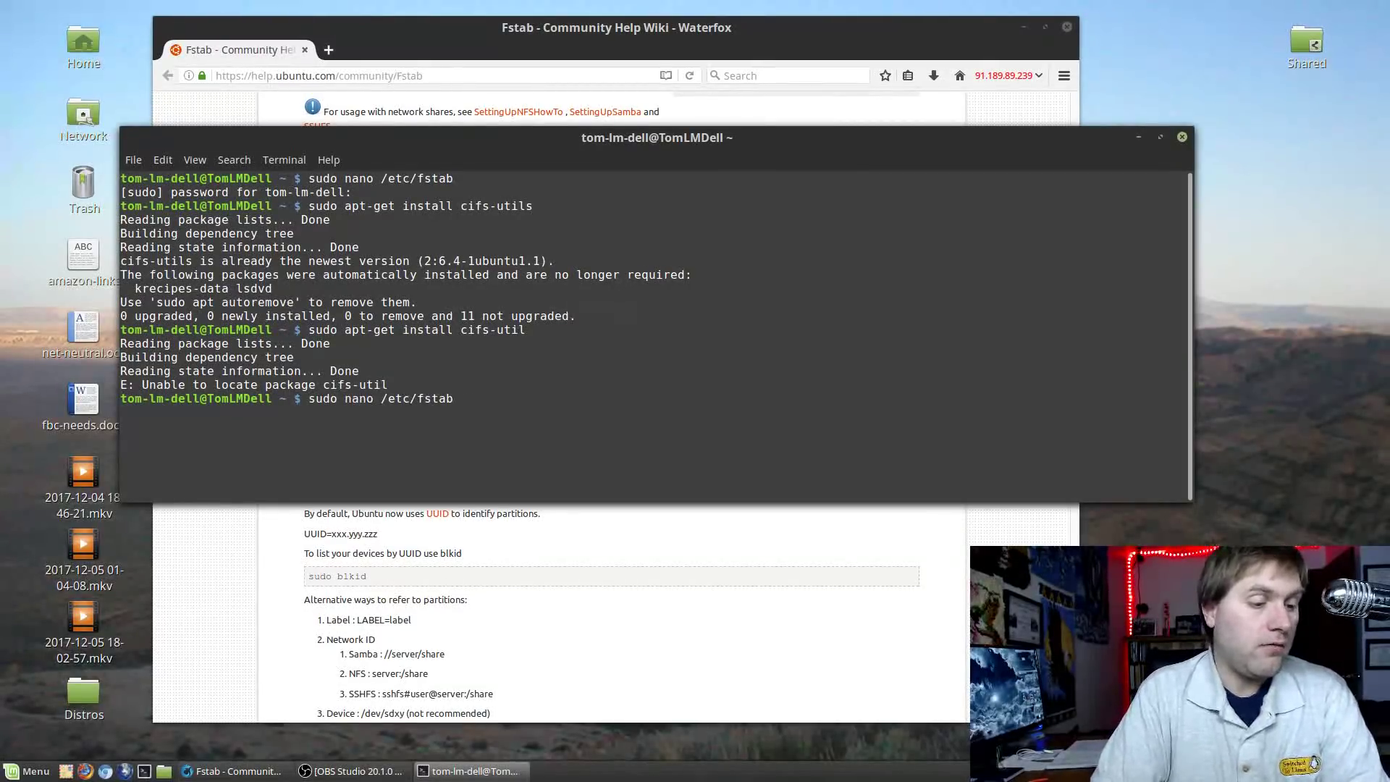
key("Return")
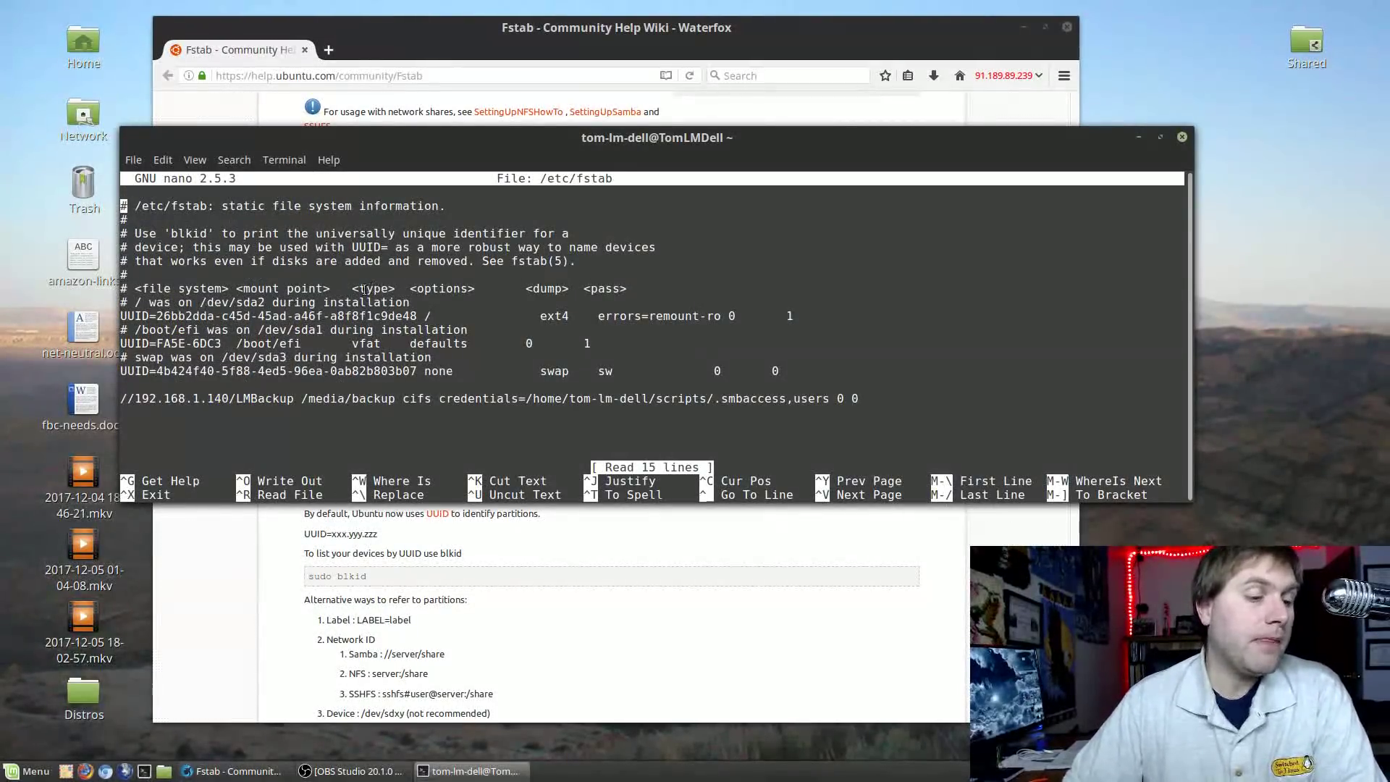
Highlight the path to the .smbaccess file and the credentials option in the network share's fstab entry
left_click_drag(440, 398, 792, 399)
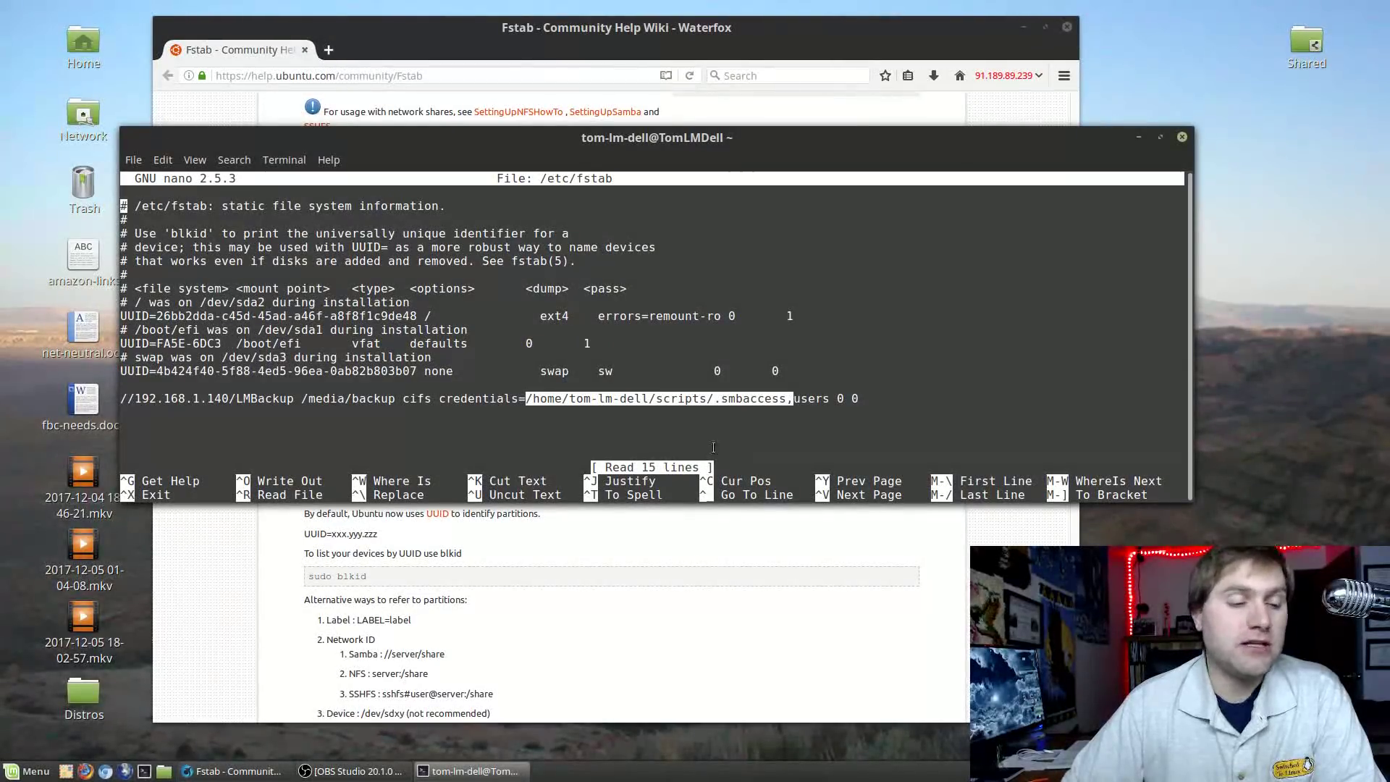
left_click(747, 414)
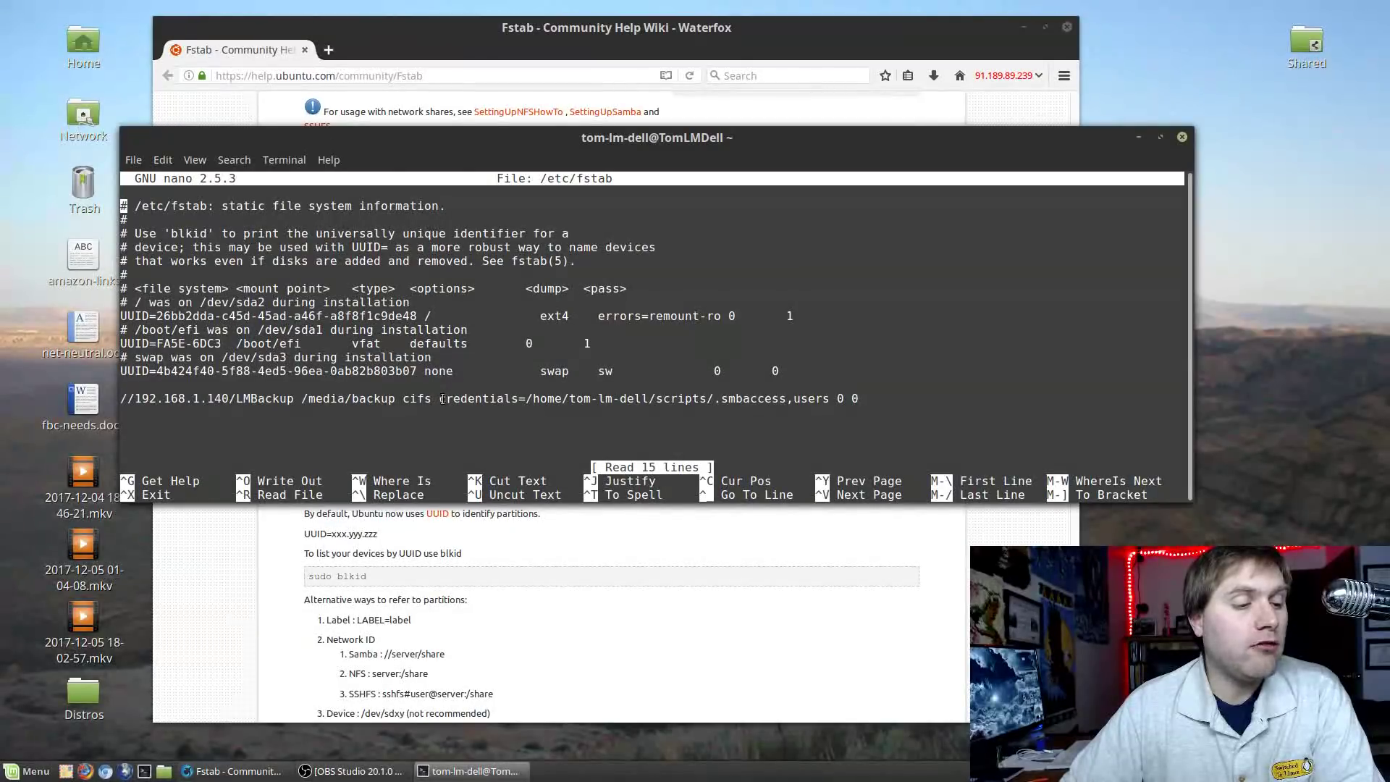
left_click_drag(440, 399, 518, 401)
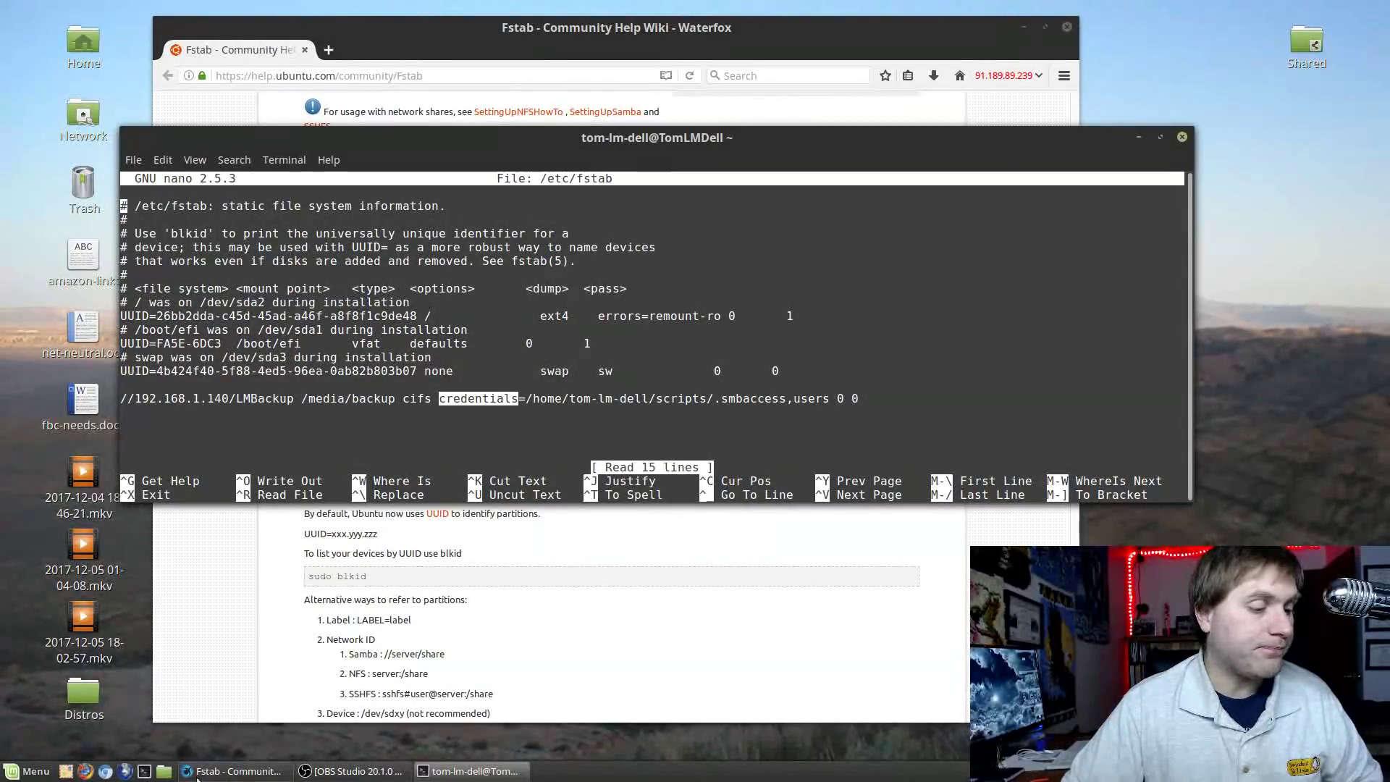
Open the scripts folder inside the home folder and toggle hidden files off and on to demonstrate the .smbaccess file
key("super+e")
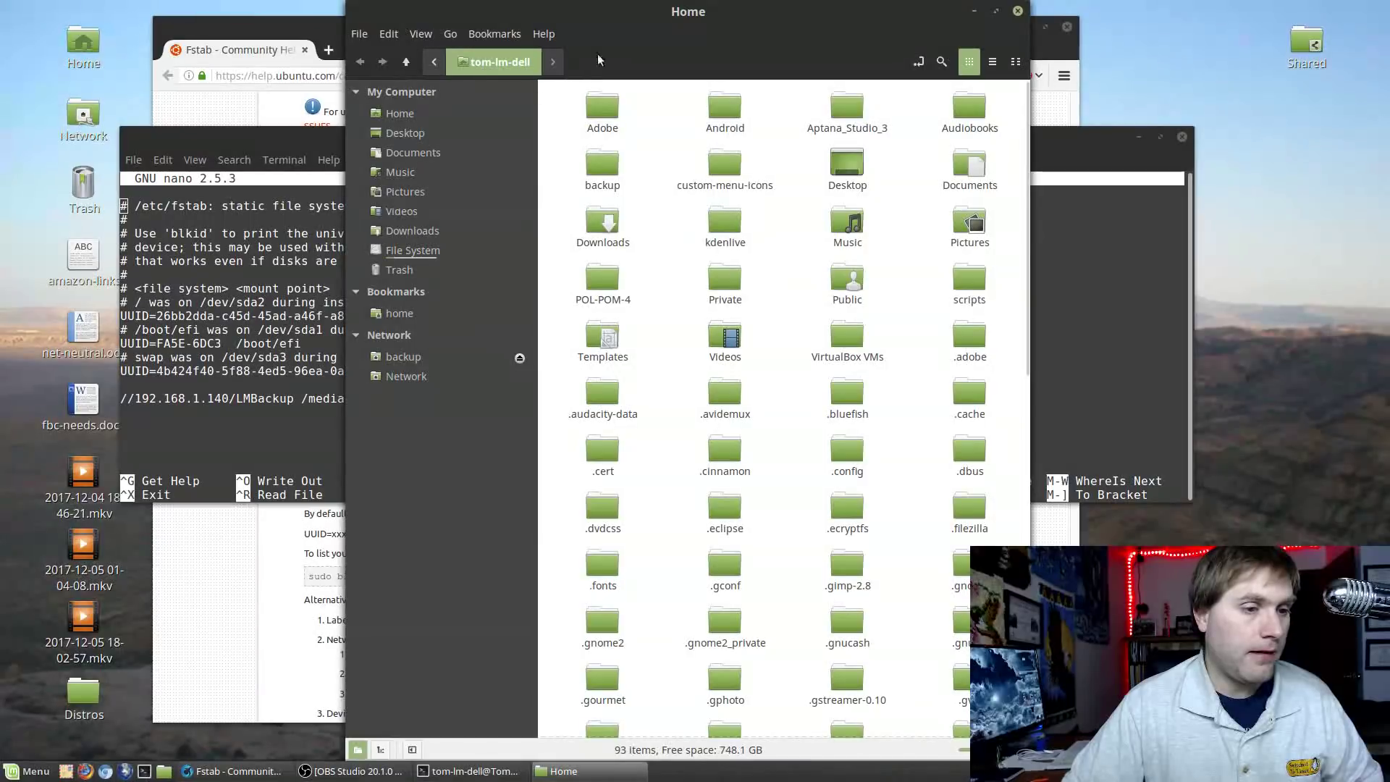
left_click(975, 282)
double_click(975, 282)
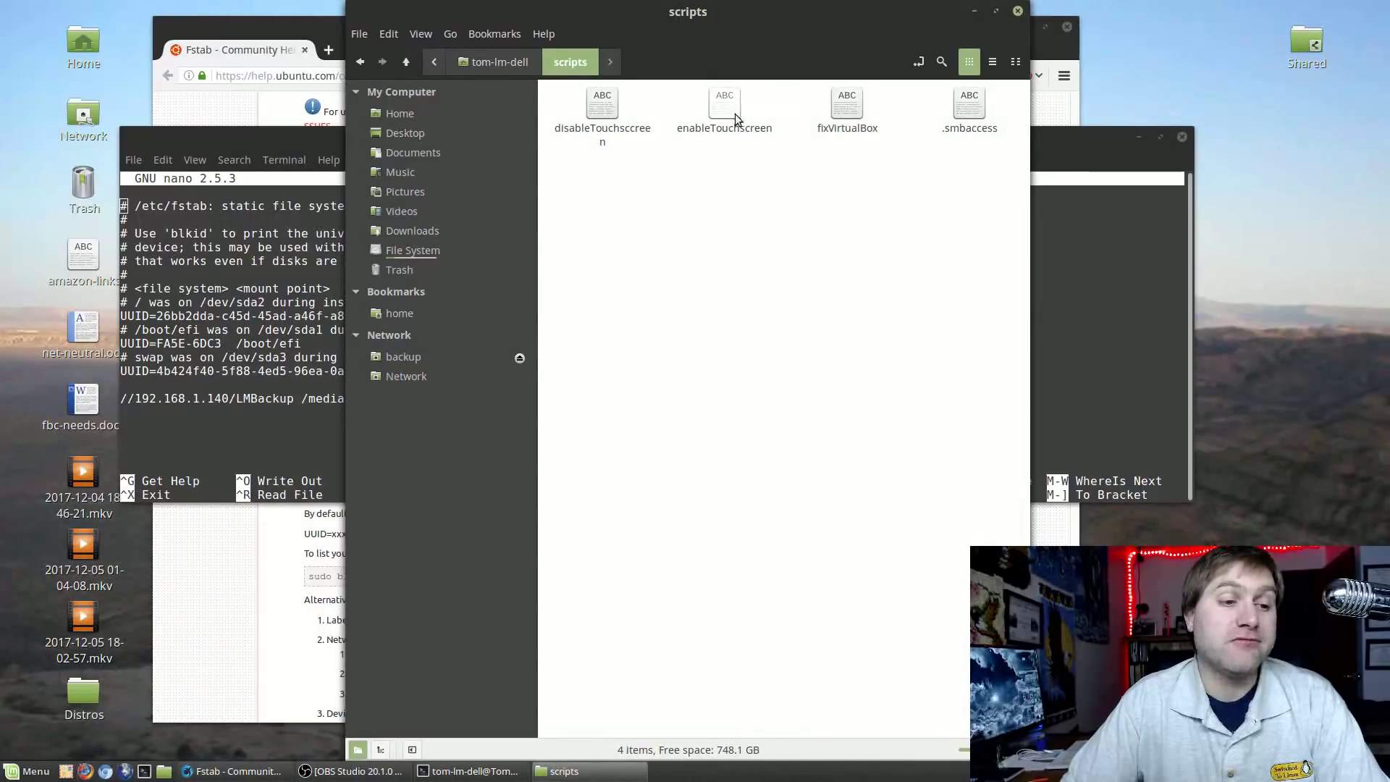
left_click(977, 110)
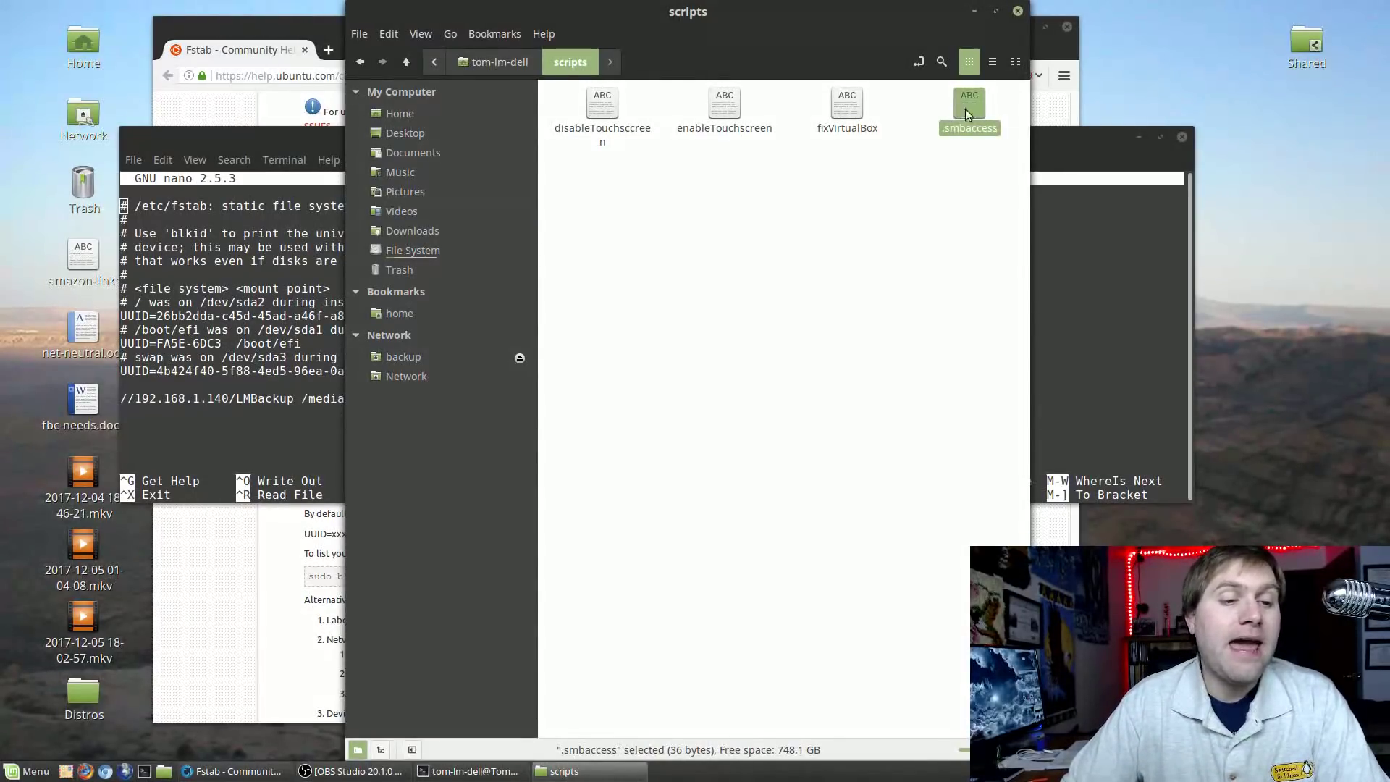
left_click(936, 207)
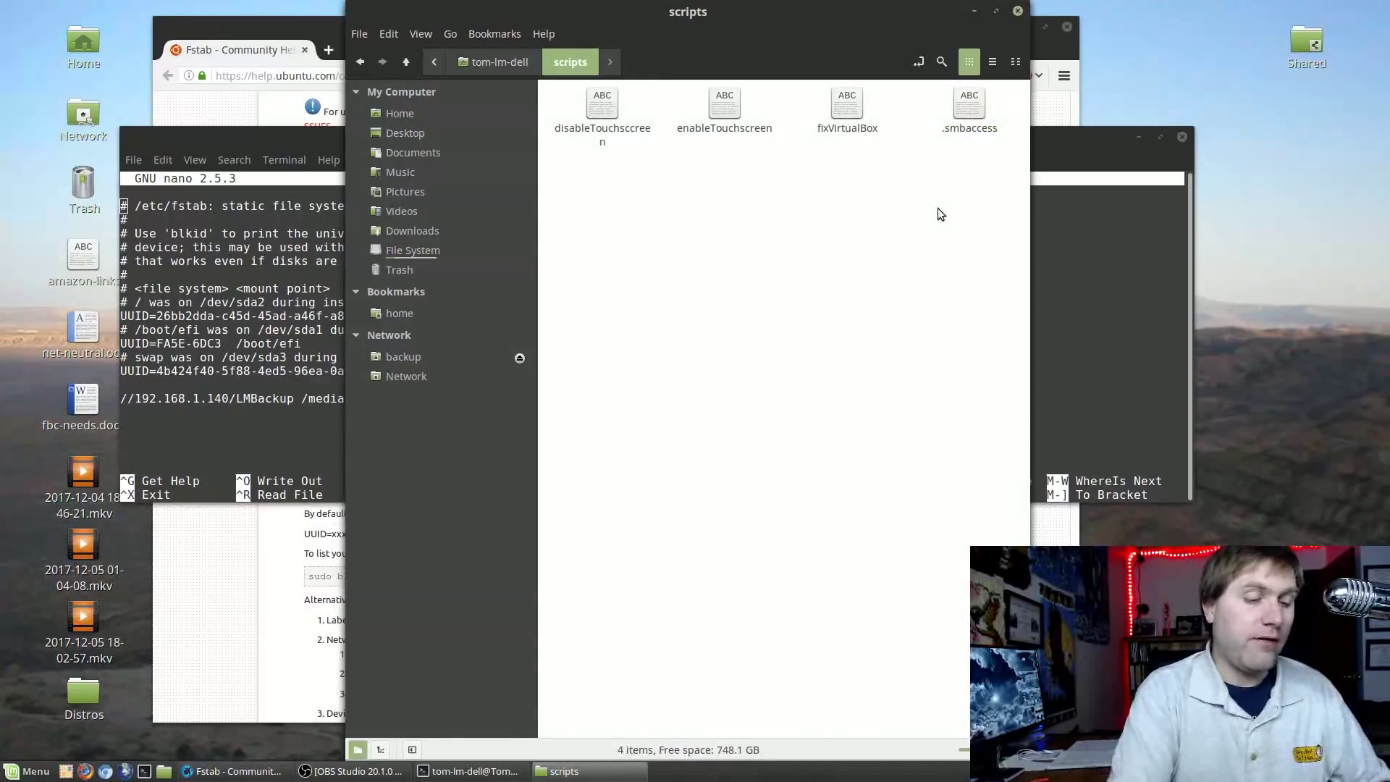
key("ctrl+h")
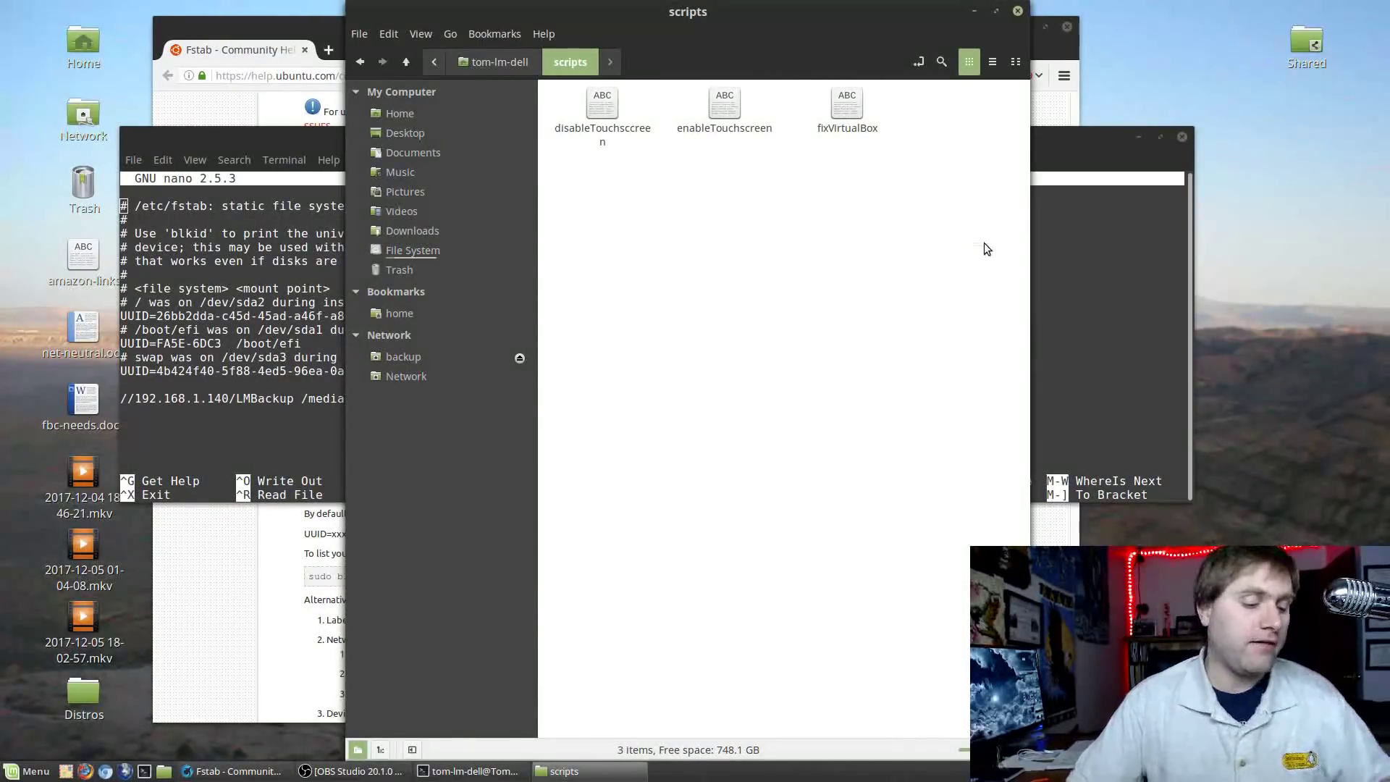
key("ctrl+h")
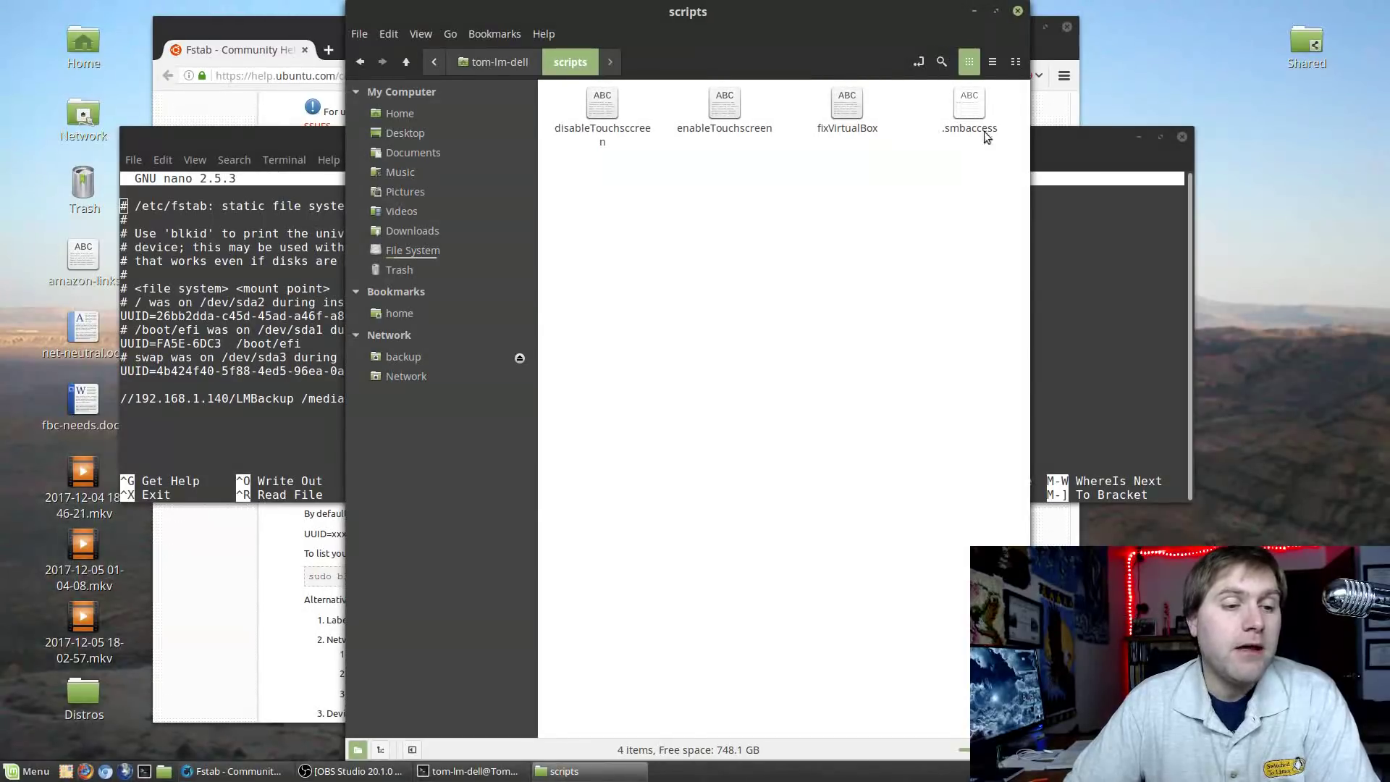
Create an empty document in the scripts folder and open it in the text editor
right_click(794, 206)
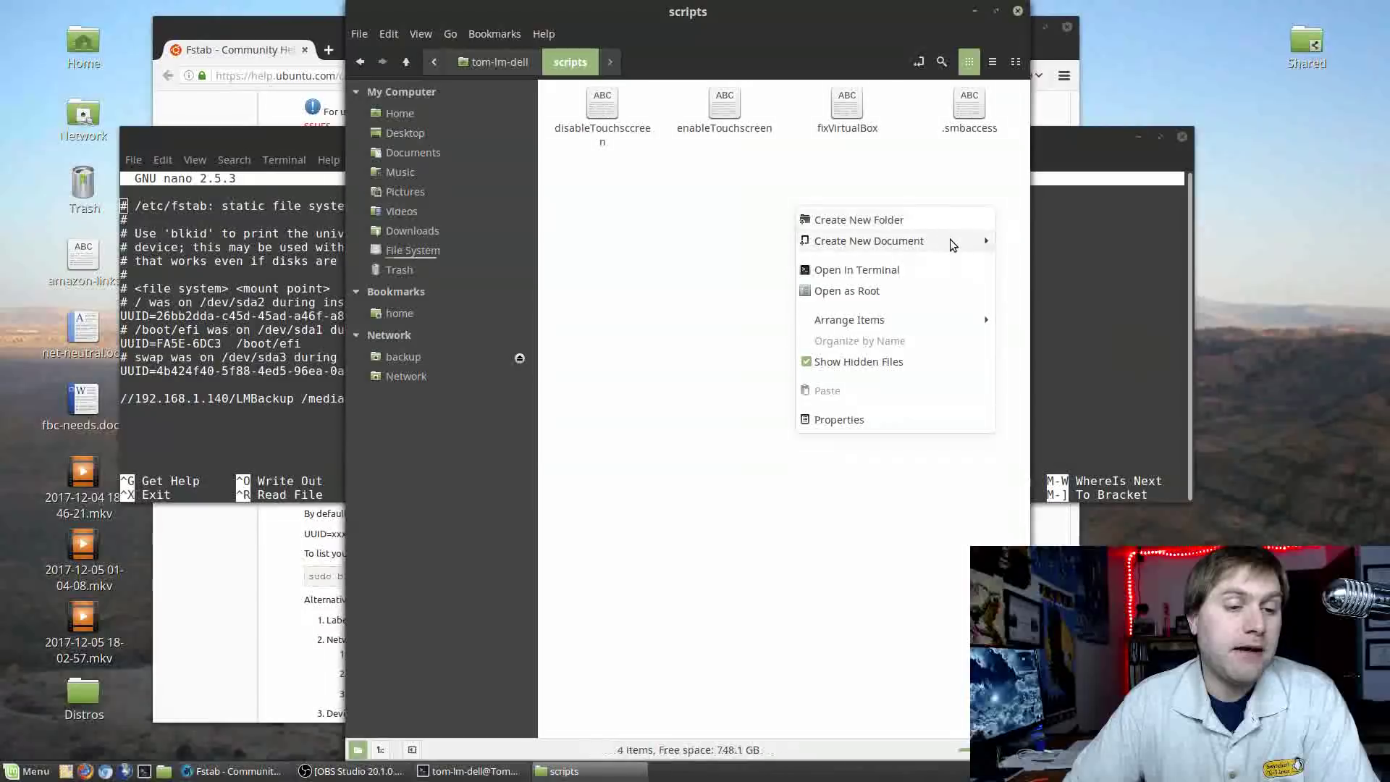
mouse_move(977, 245)
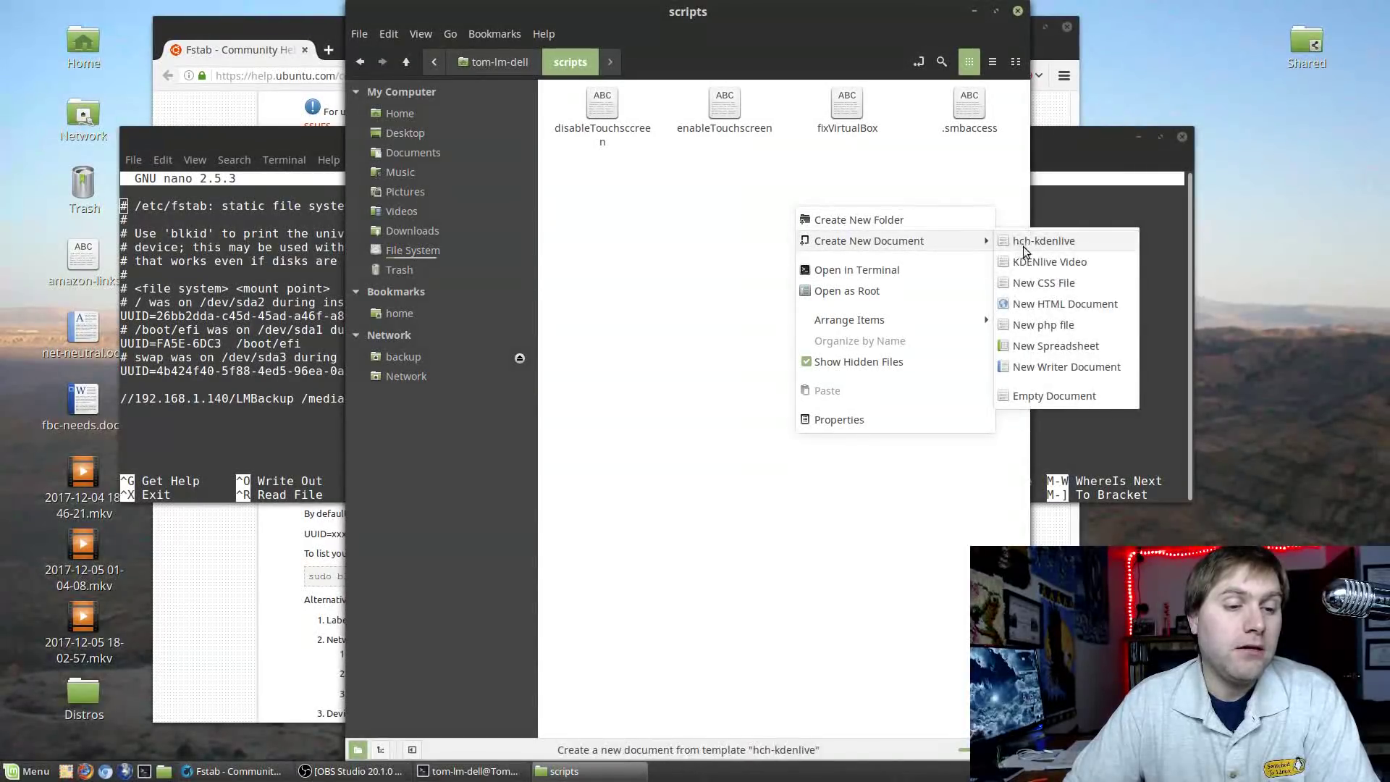
left_click(1053, 399)
left_click(816, 185)
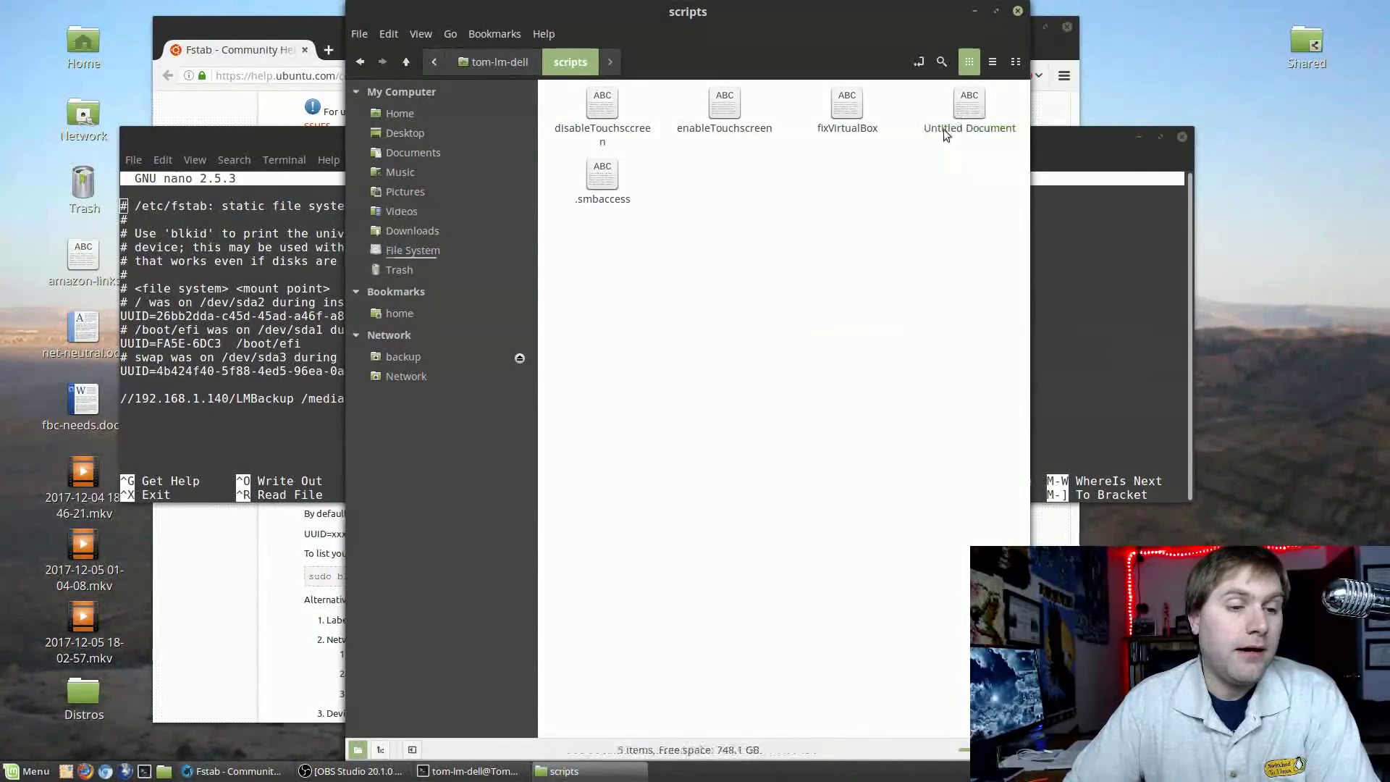
double_click(961, 114)
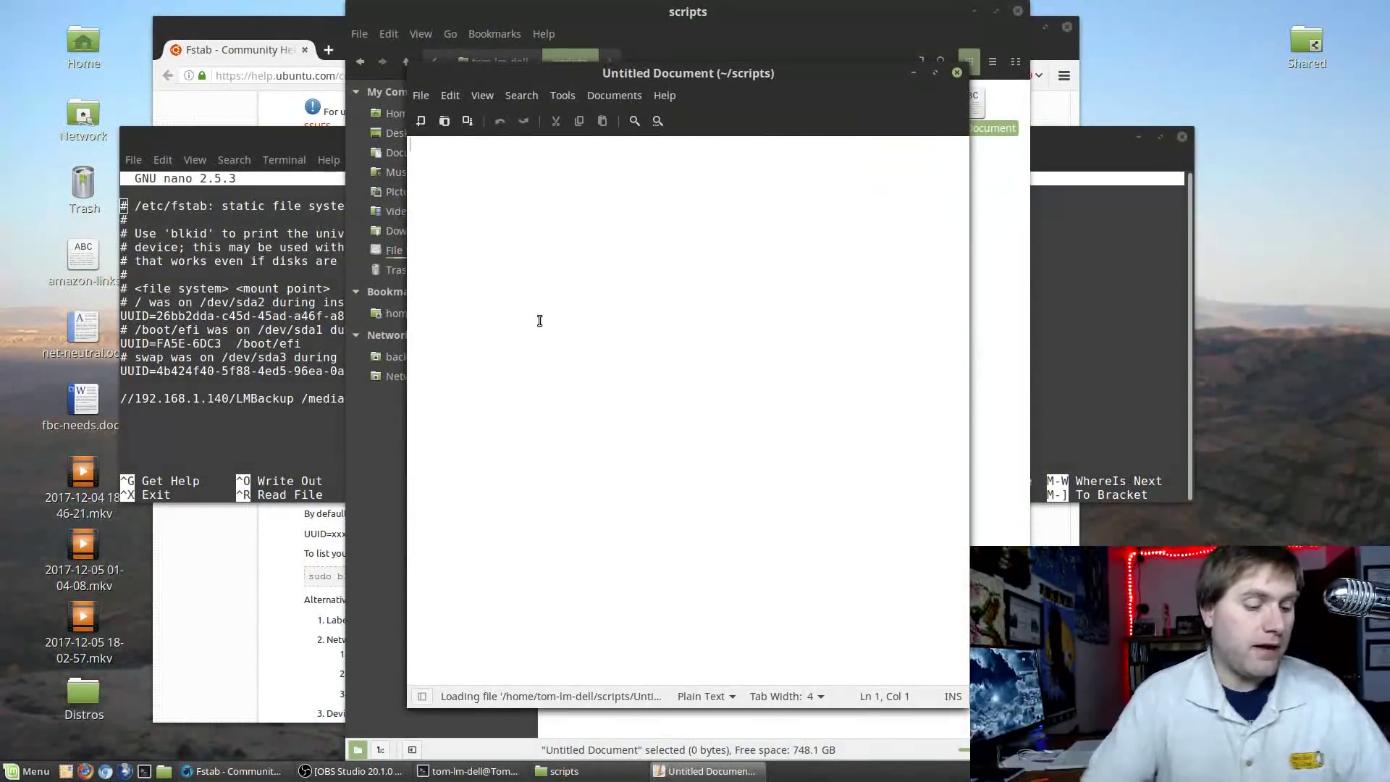
Write the sample credentials as two lines, user= with a placeholder username and pass= with a placeholder password
type("user=")
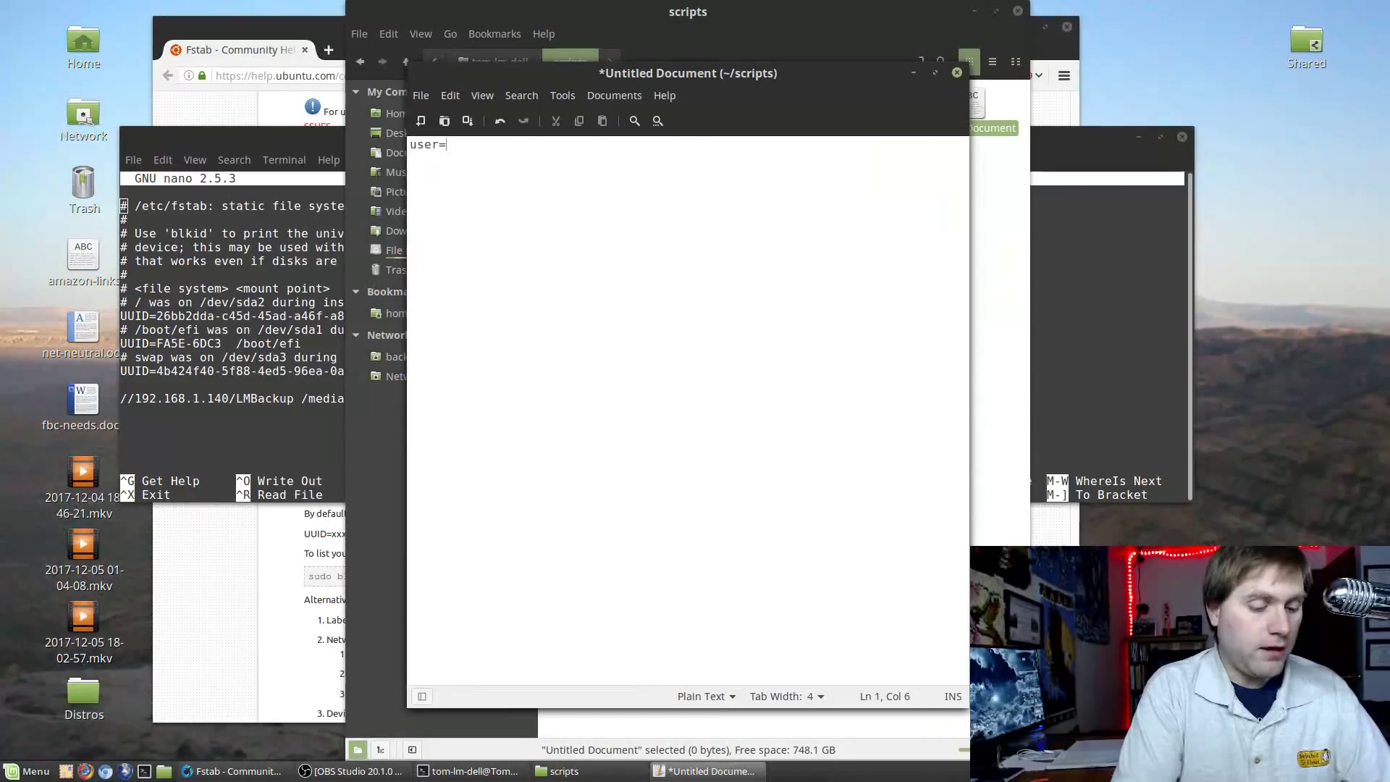
type("my")
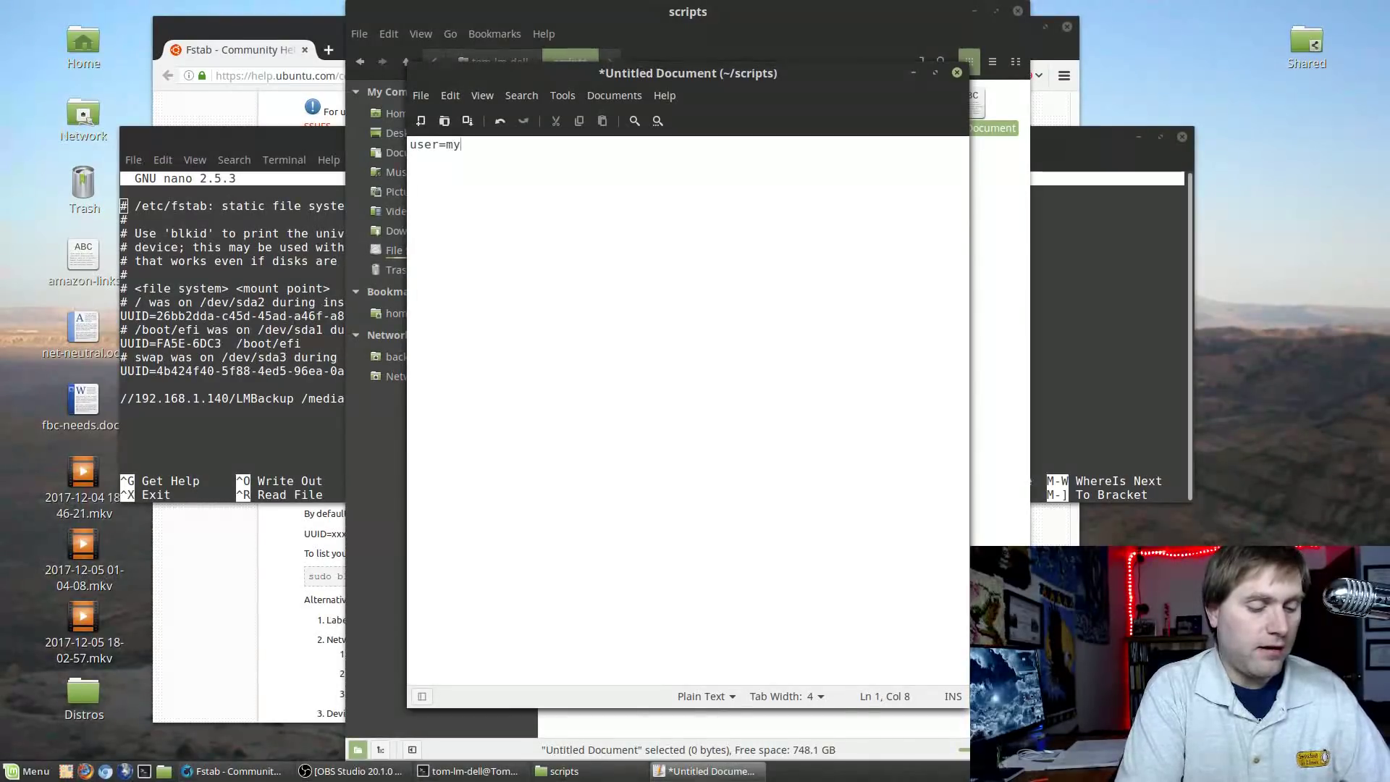
type("username")
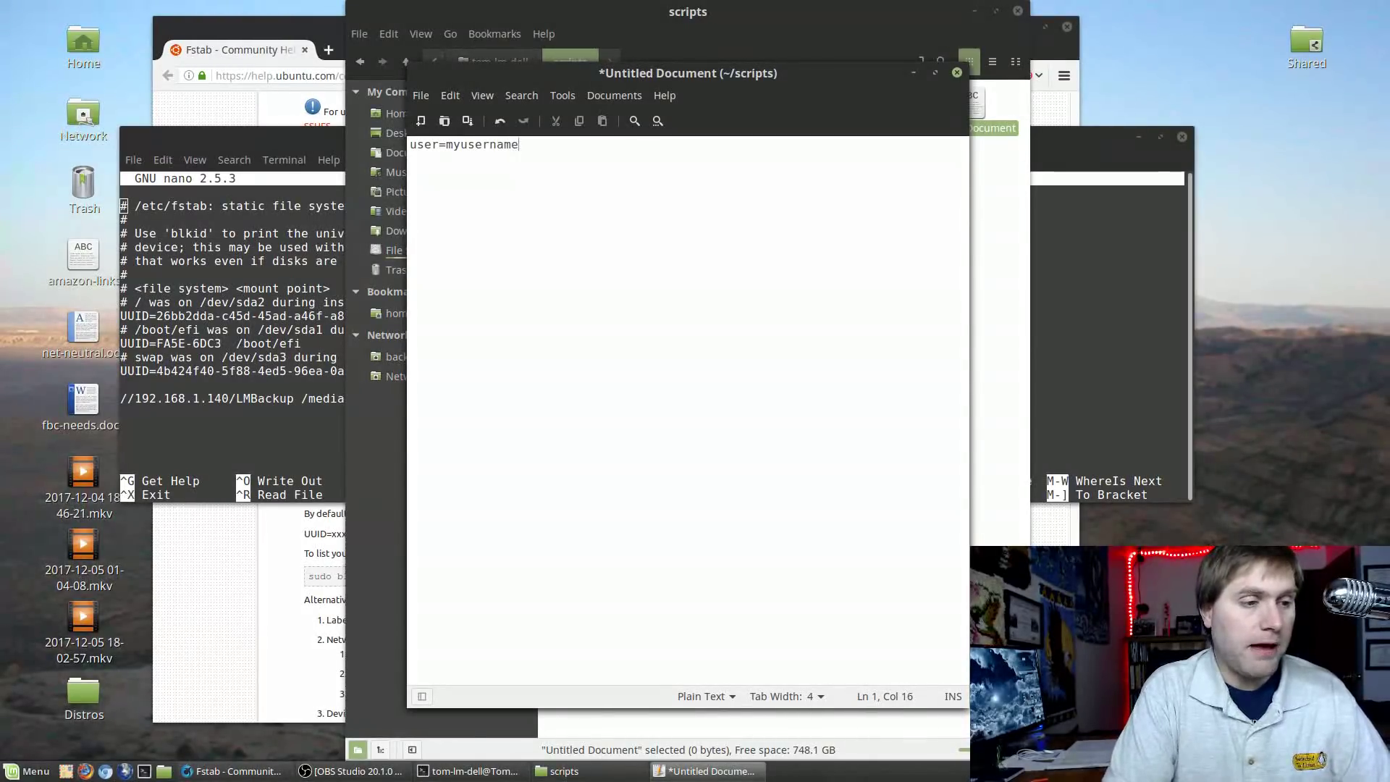
key("Return")
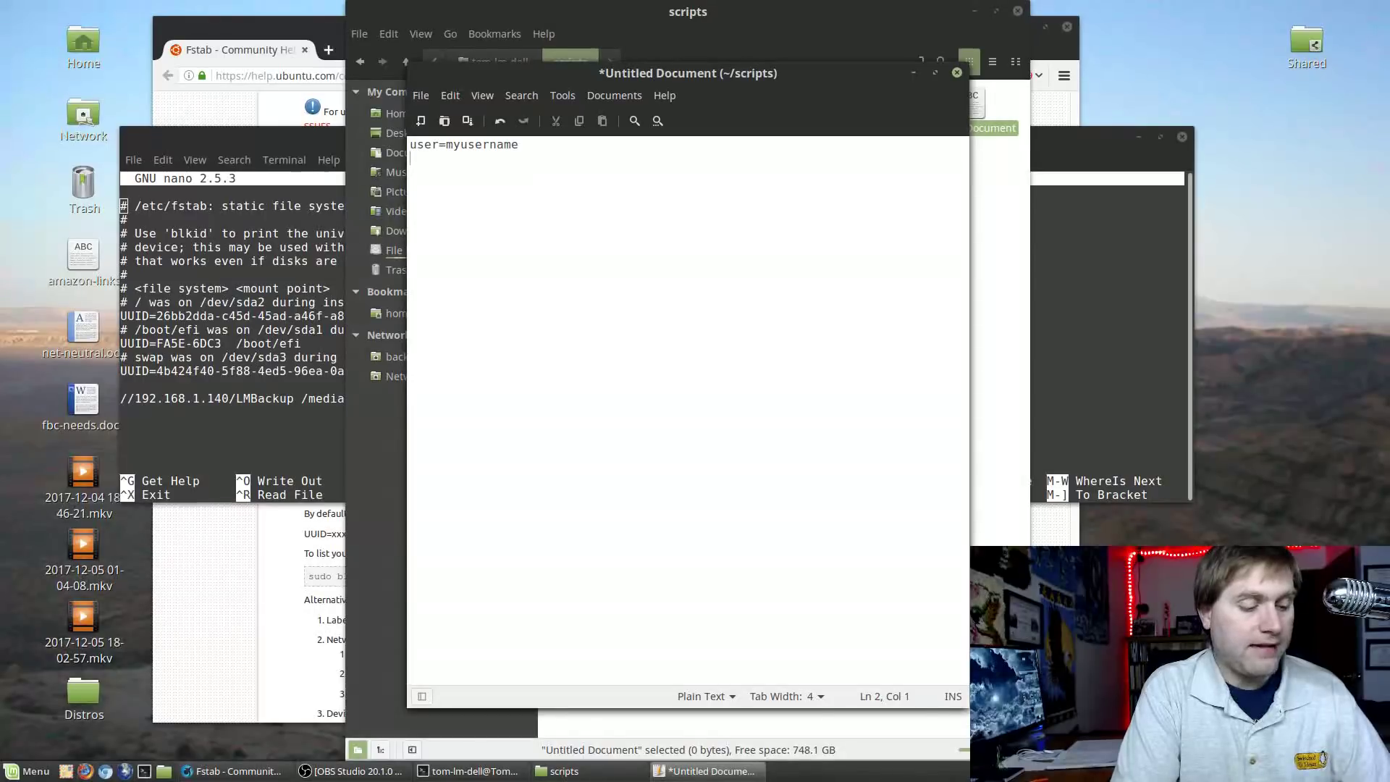
type("pass=")
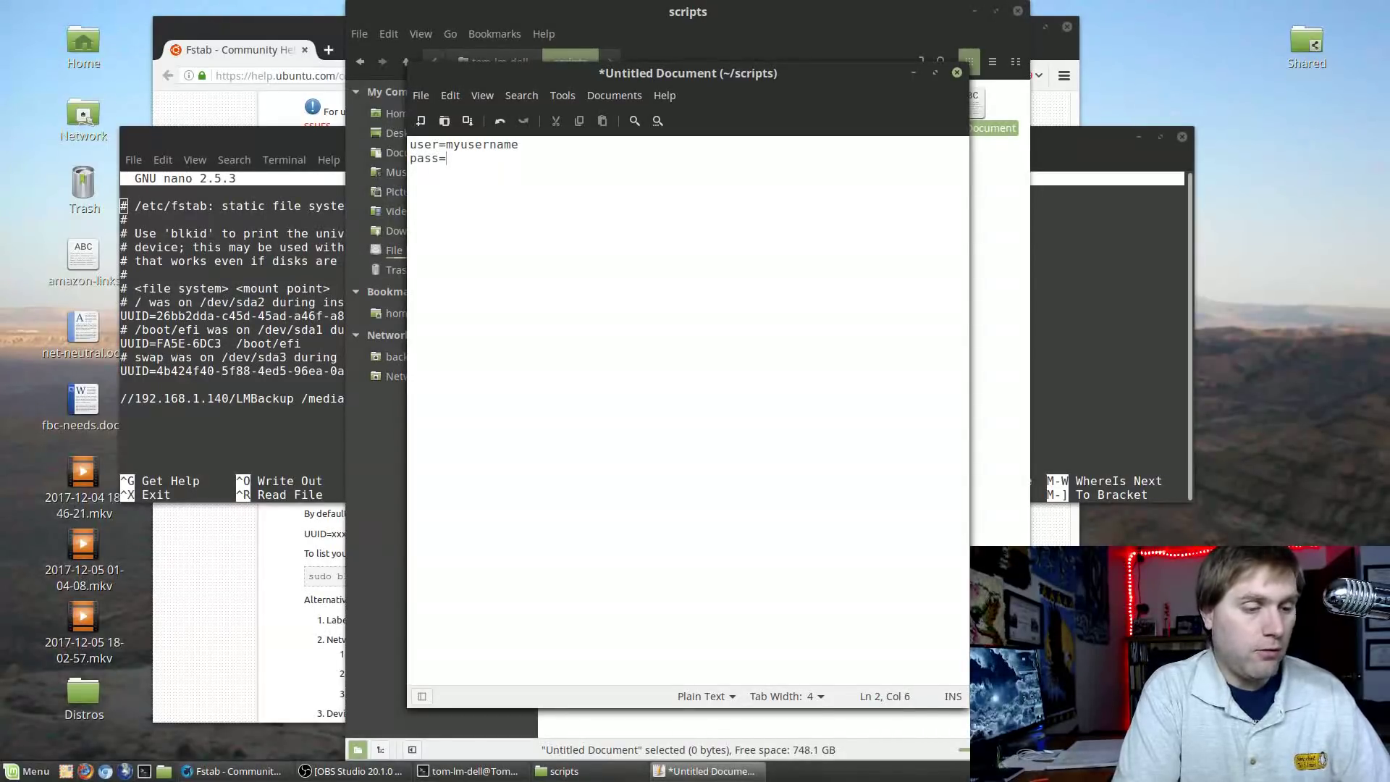
type("mypassword")
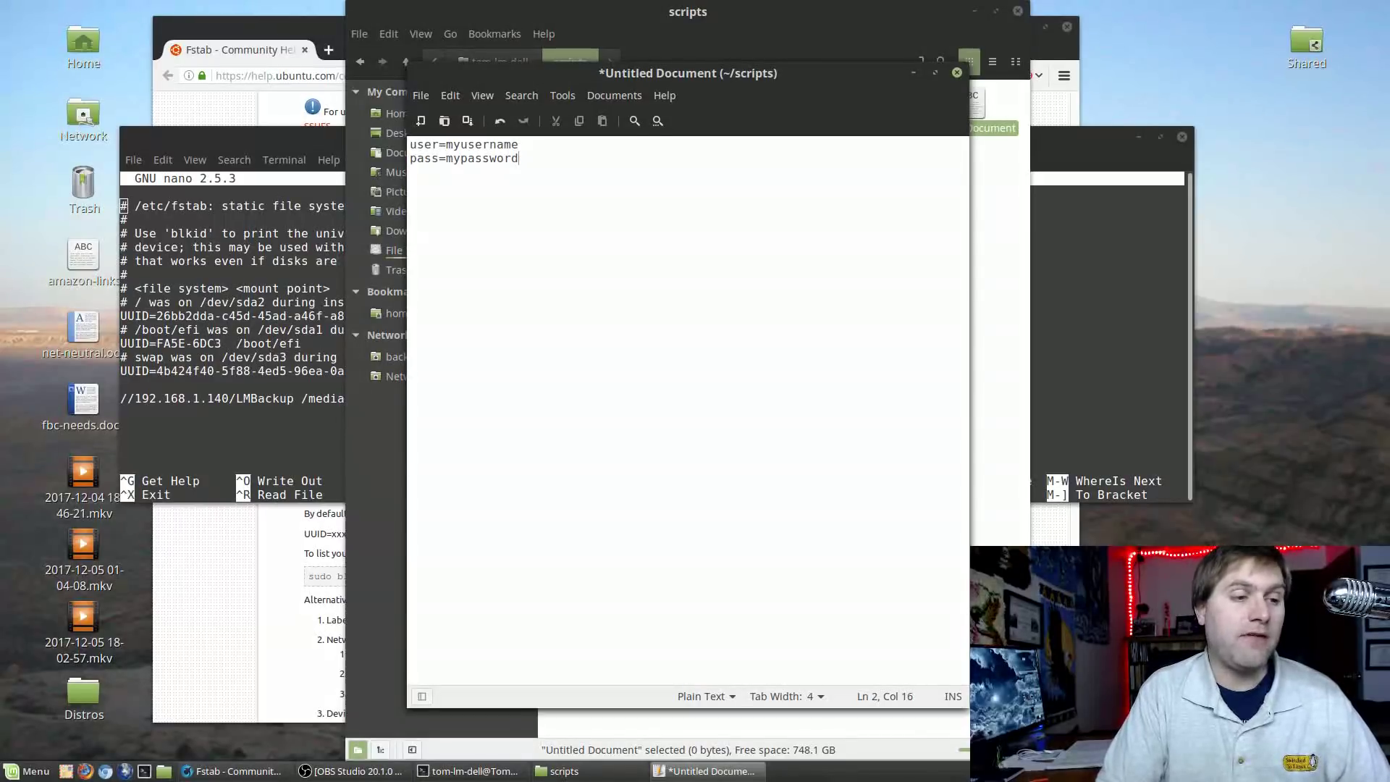
Delete both sample credential lines and close the document without saving
key("BackSpace")
key("BackSpace")
key("BackSpace")
key("BackSpace")
key("BackSpace")
key("BackSpace")
key("BackSpace")
key("BackSpace")
key("BackSpace")
key("BackSpace")
key("BackSpace")
key("BackSpace")
key("BackSpace")
key("BackSpace")
key("BackSpace")
key("BackSpace")
key("BackSpace")
key("BackSpace")
key("BackSpace")
key("BackSpace")
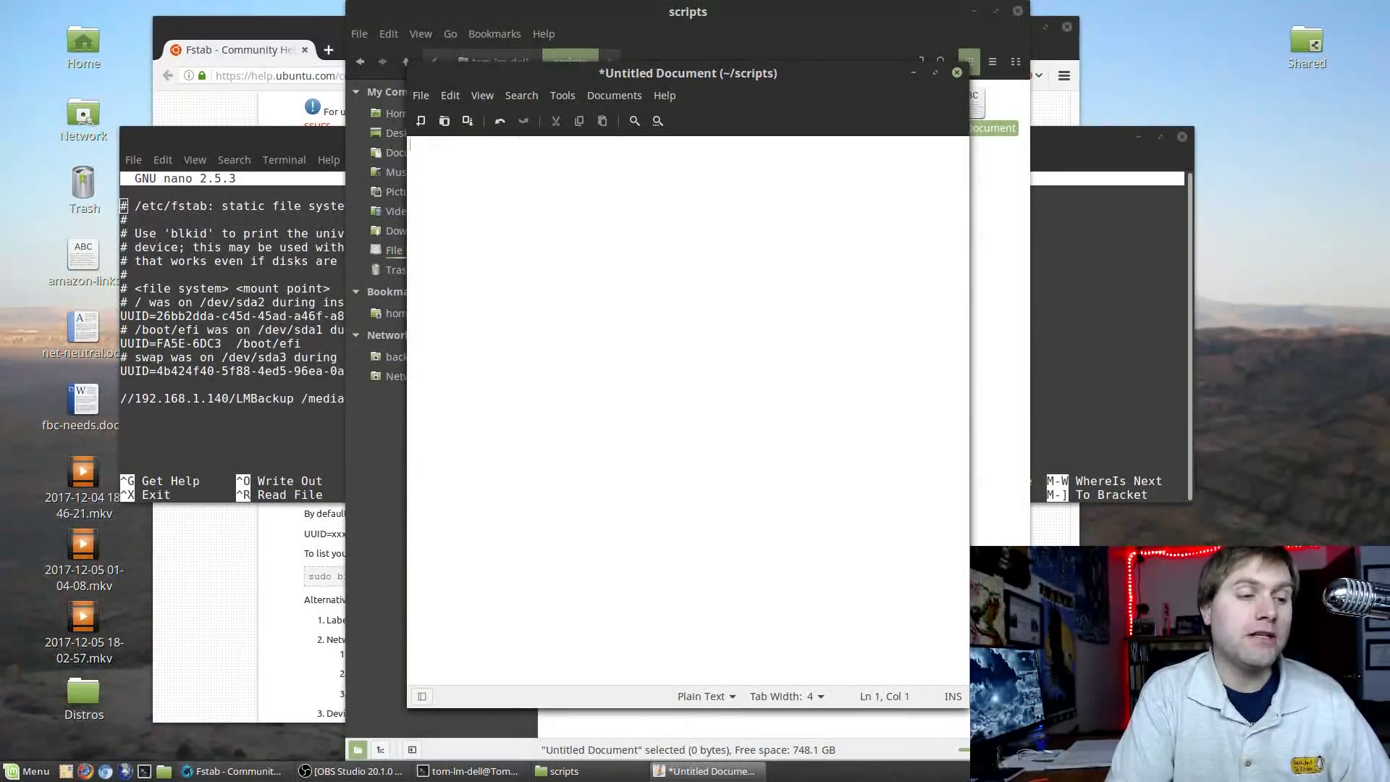
left_click(957, 72)
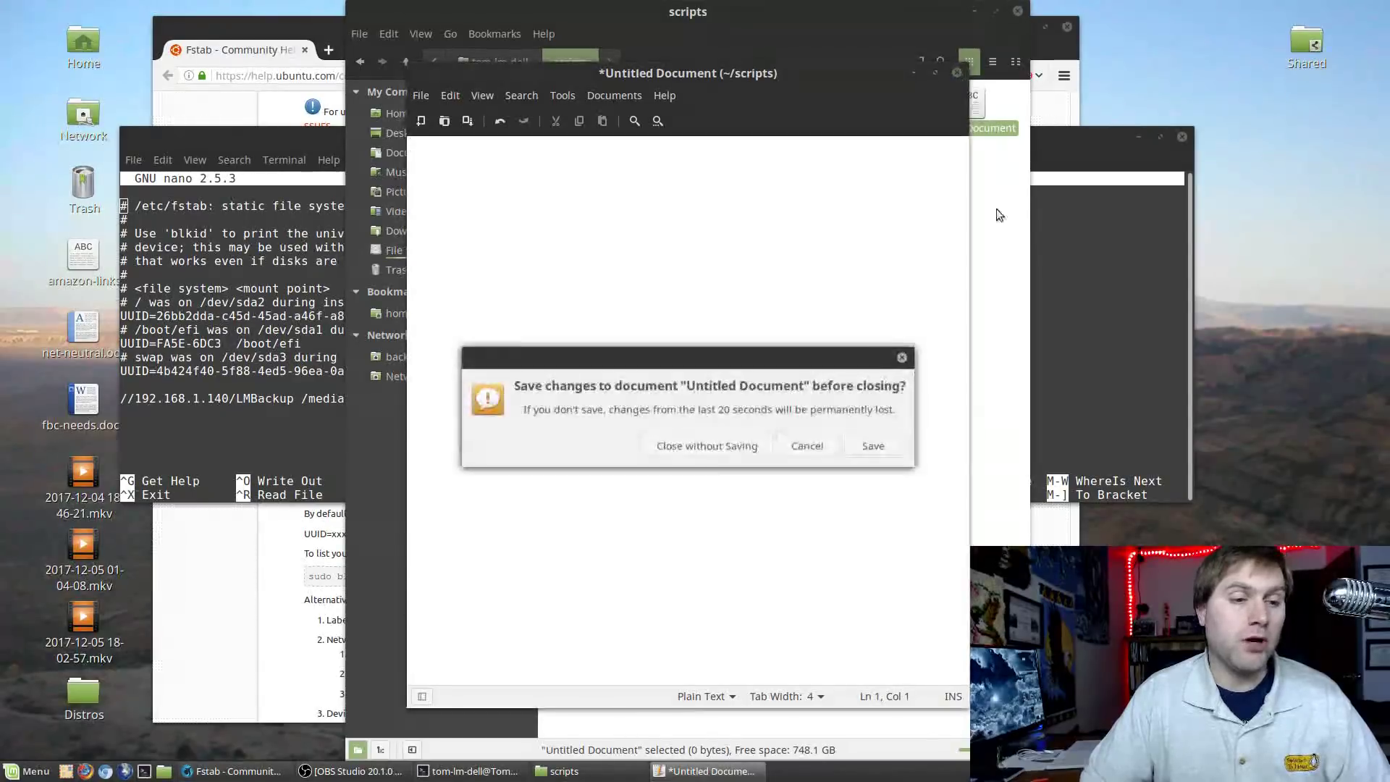
left_click(736, 445)
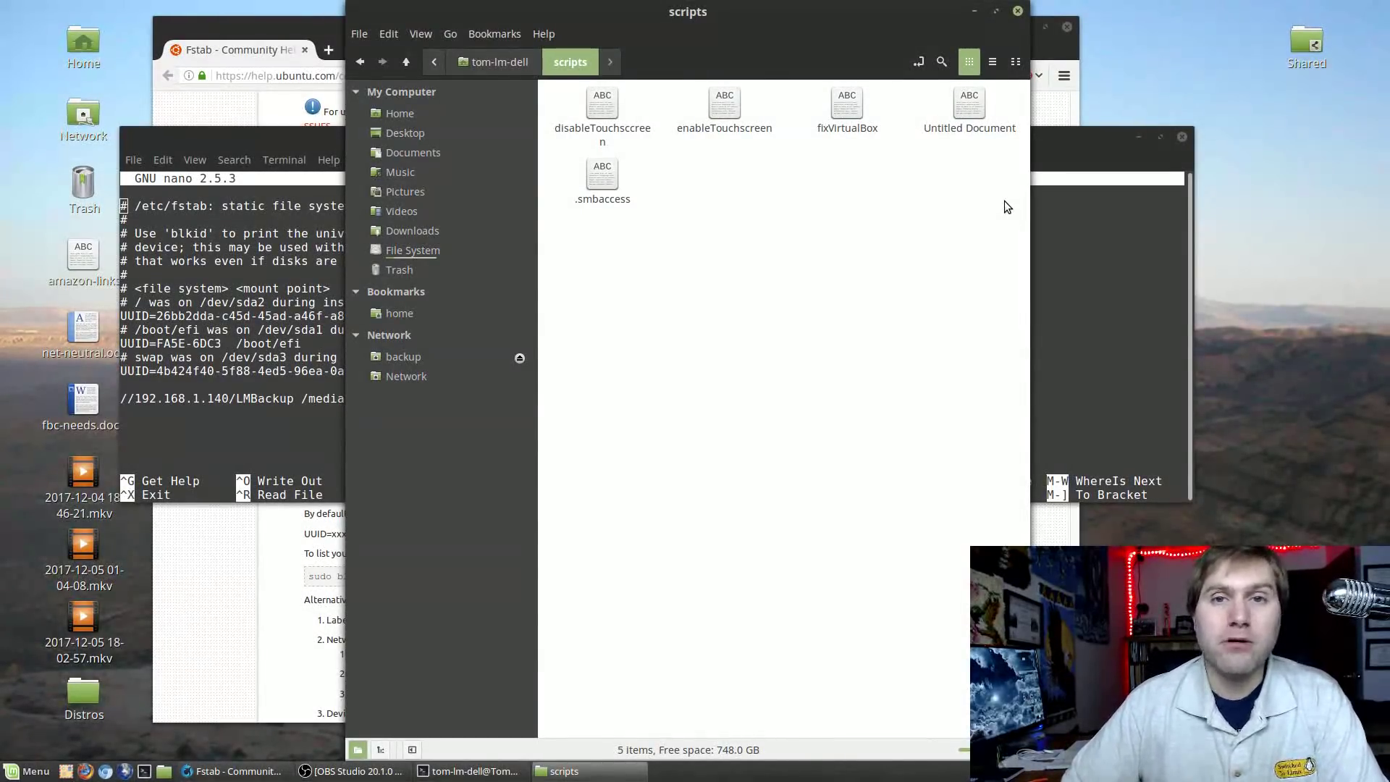
Delete the empty Untitled Document from the scripts folder
left_click(970, 123)
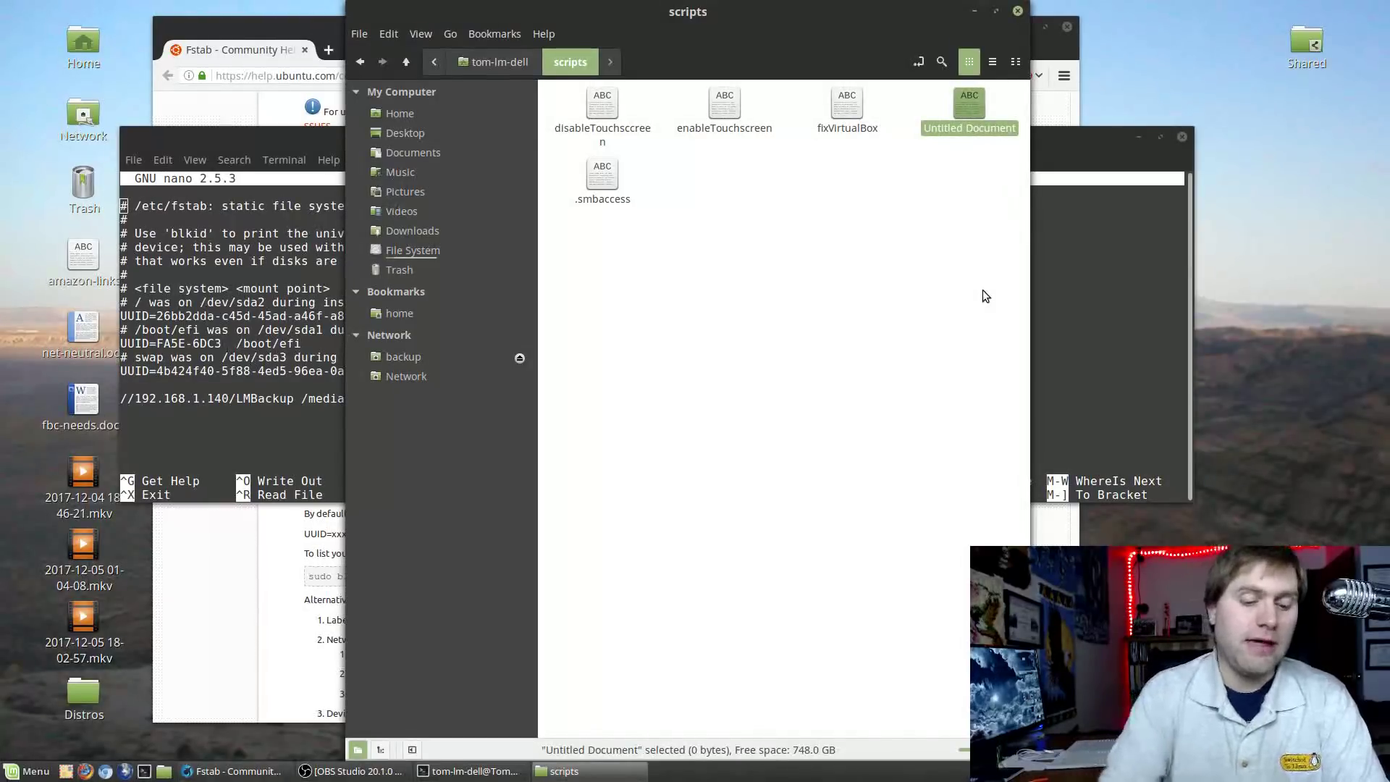
key("Delete")
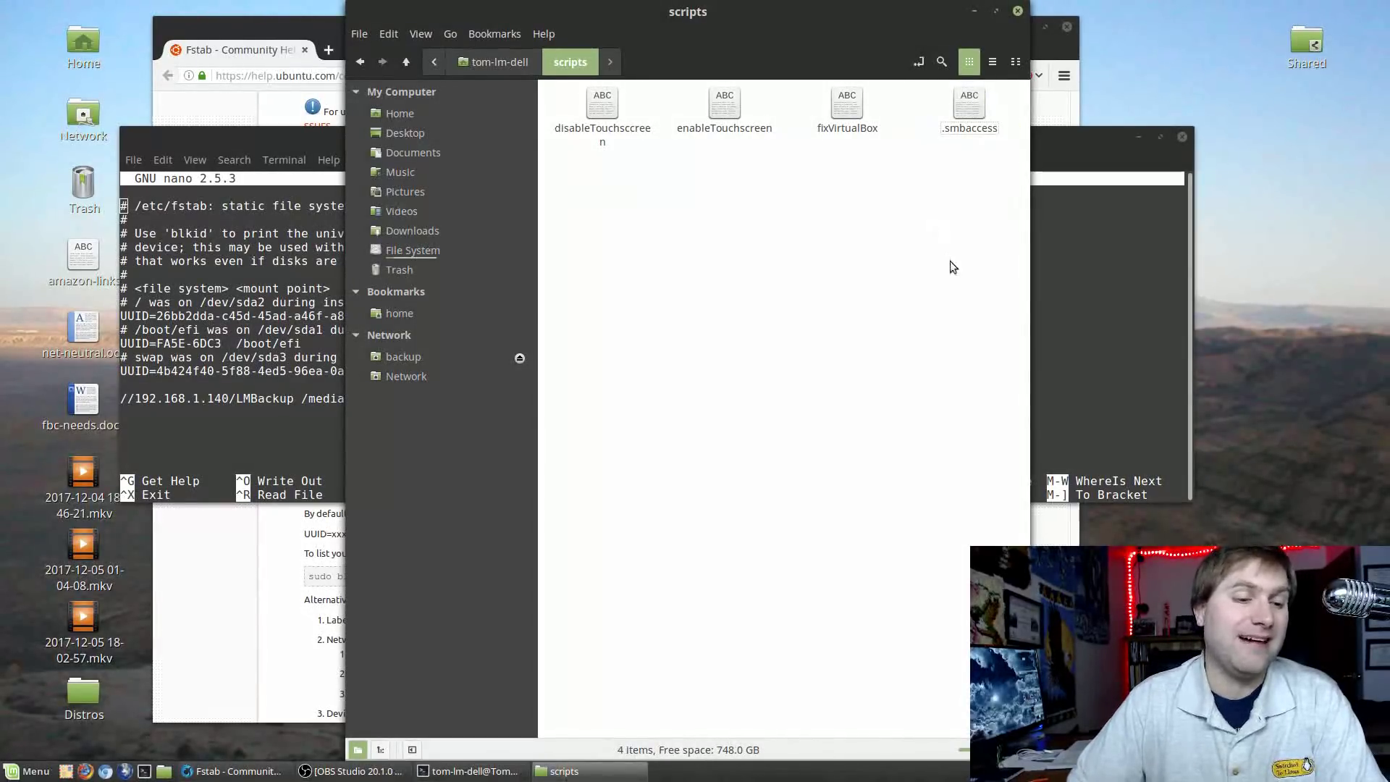
Inspect the owner, group and others access permissions of the .smbaccess file in its properties, then close them
left_click(961, 110)
right_click(961, 106)
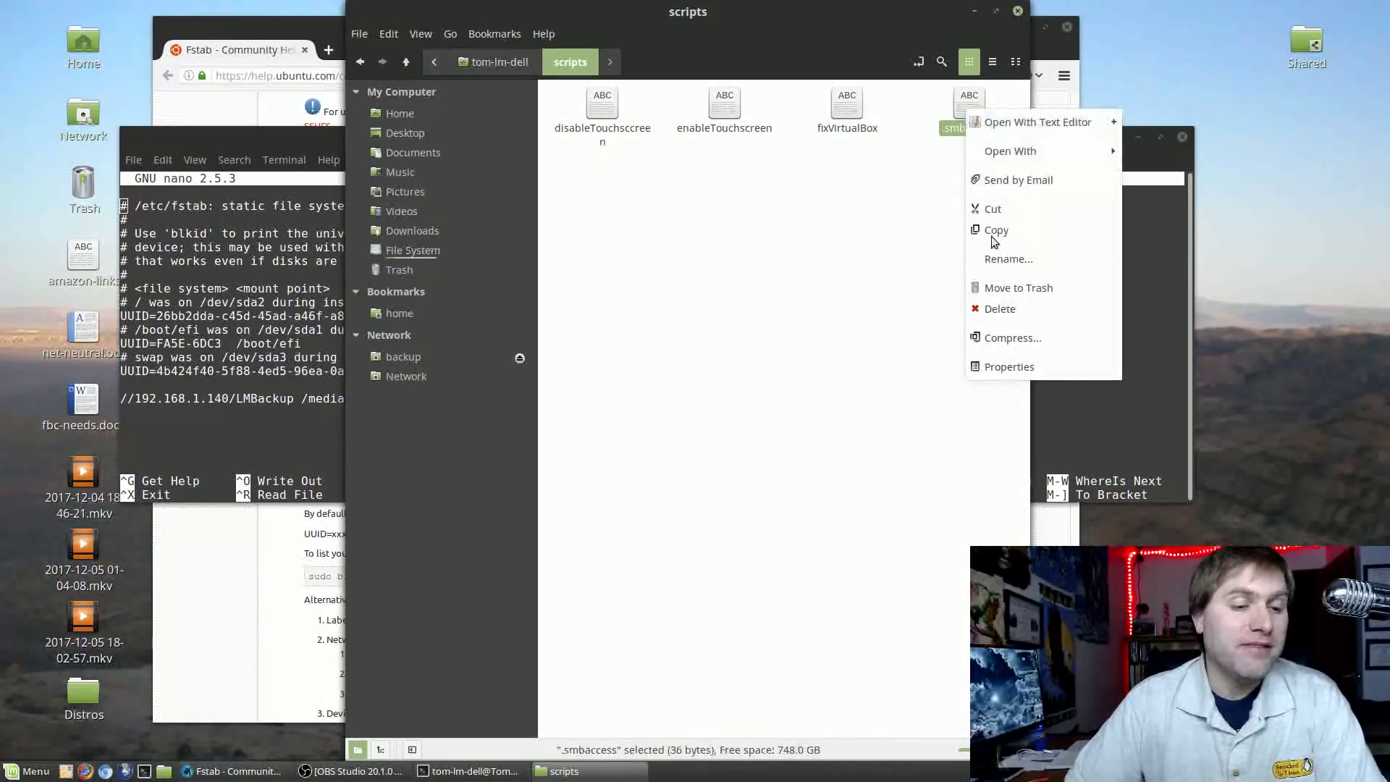
left_click(922, 232)
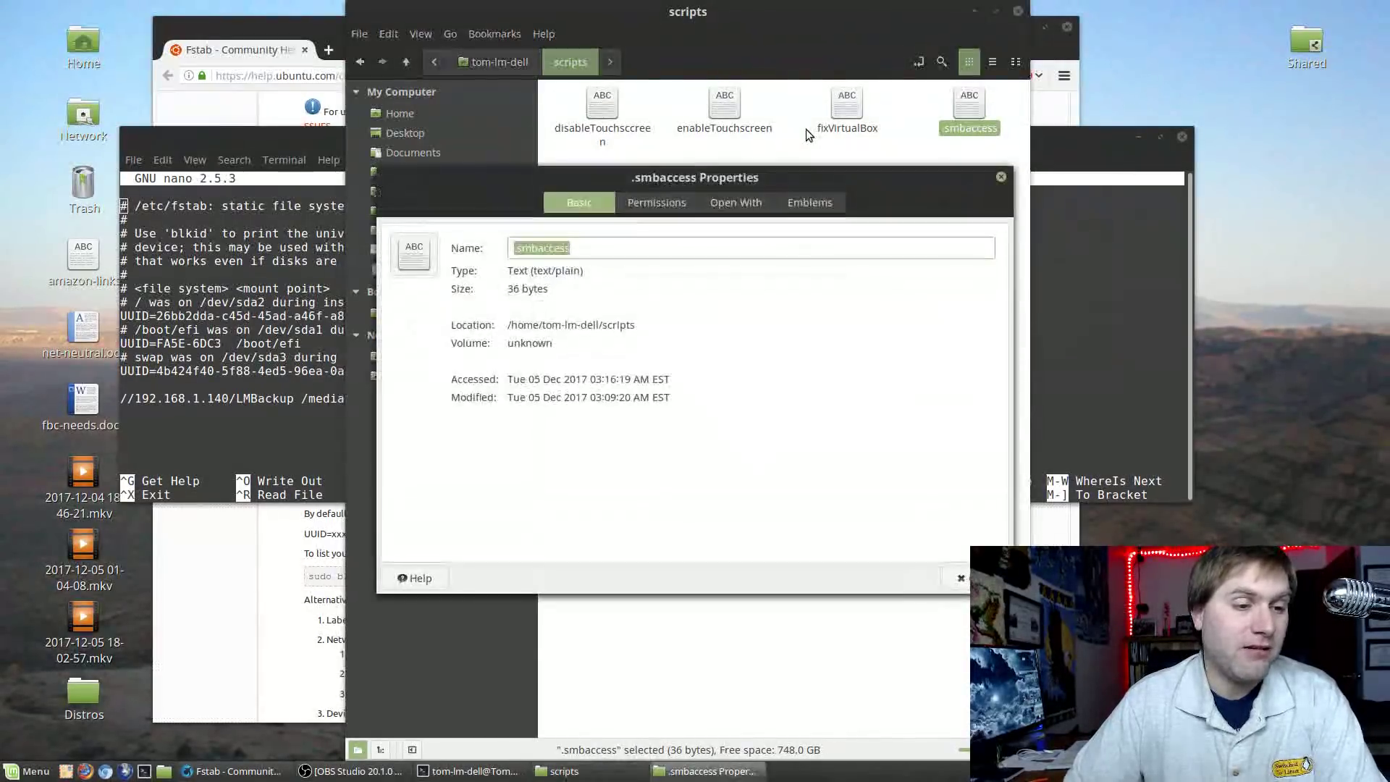
left_click(700, 203)
left_click(672, 202)
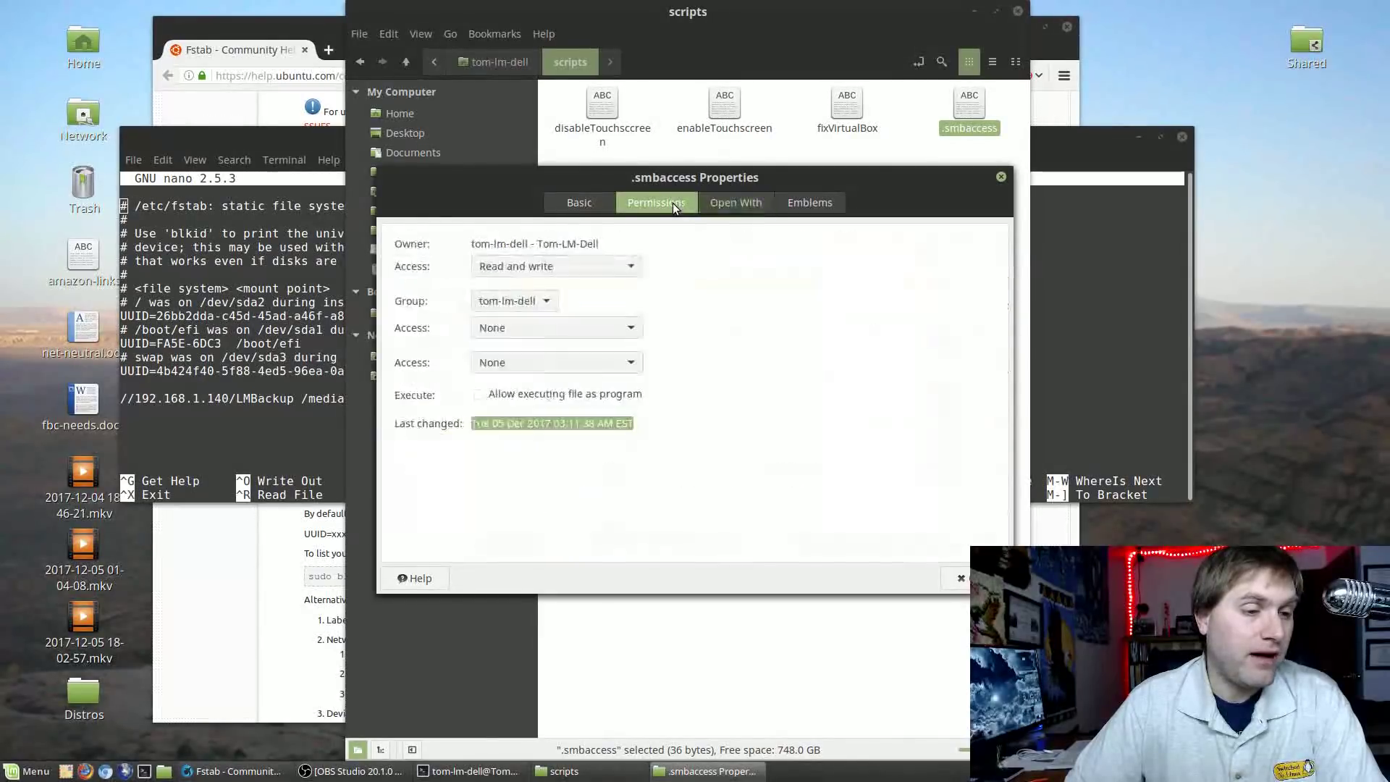
left_click(597, 264)
left_click(598, 265)
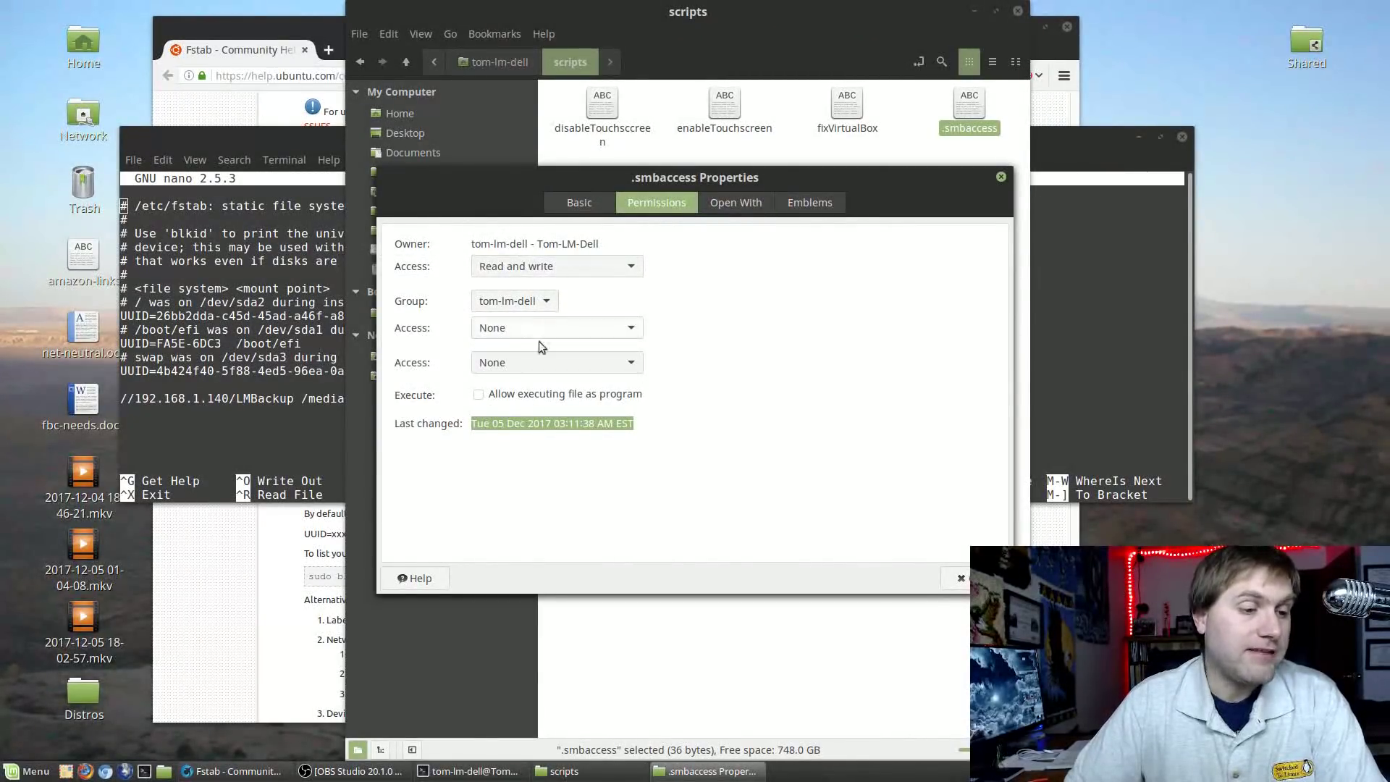
left_click(1000, 177)
left_click(927, 168)
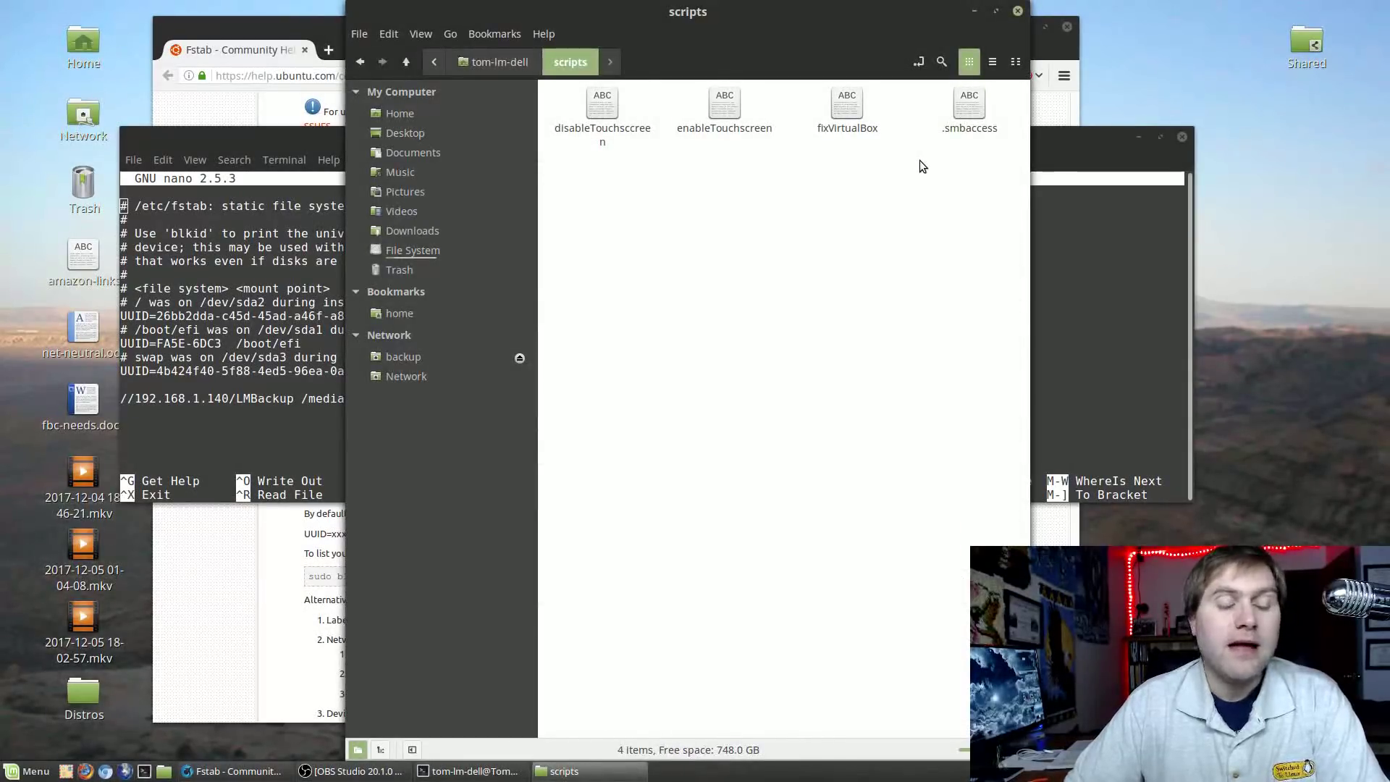
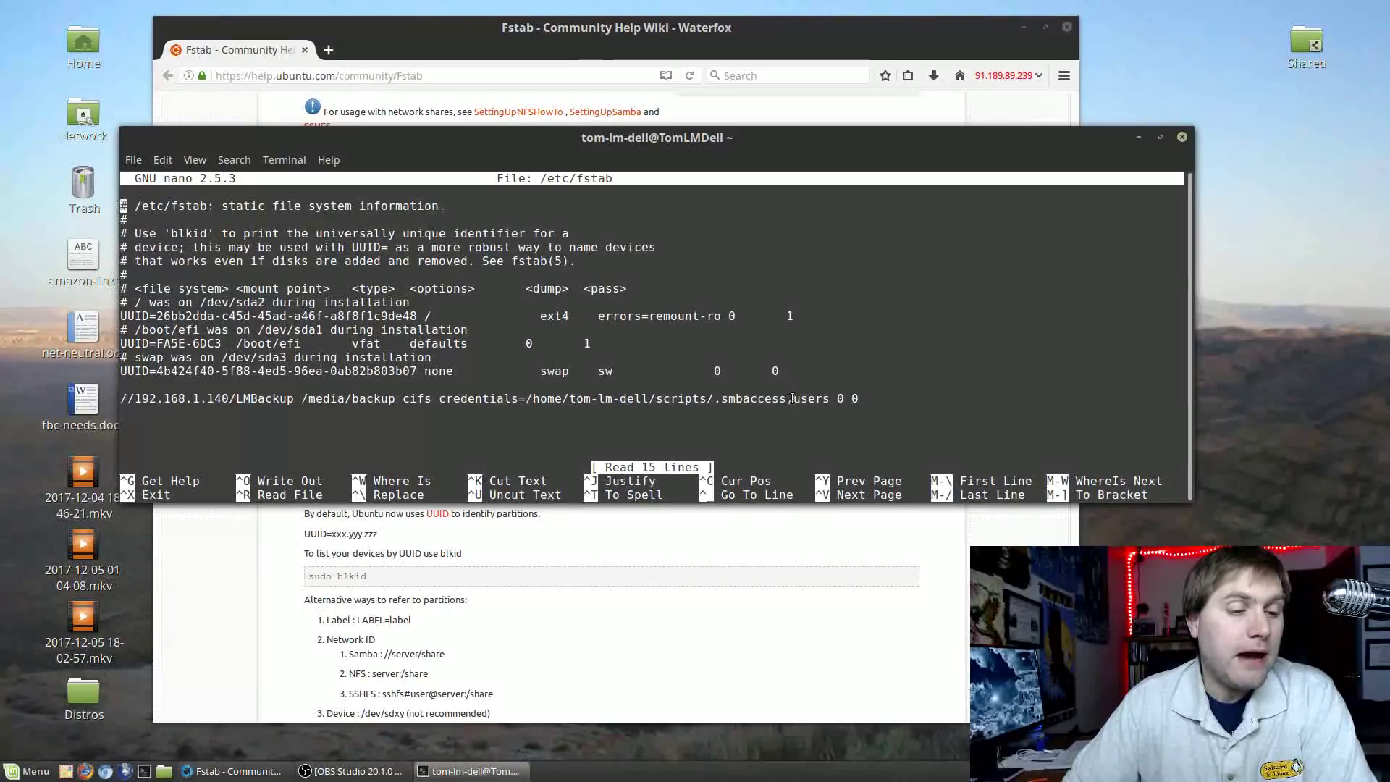
Highlight the users option in the LMBackup fstab entry and look up the Dump and Pass fields on the Fstab wiki page
left_click_drag(794, 399, 830, 400)
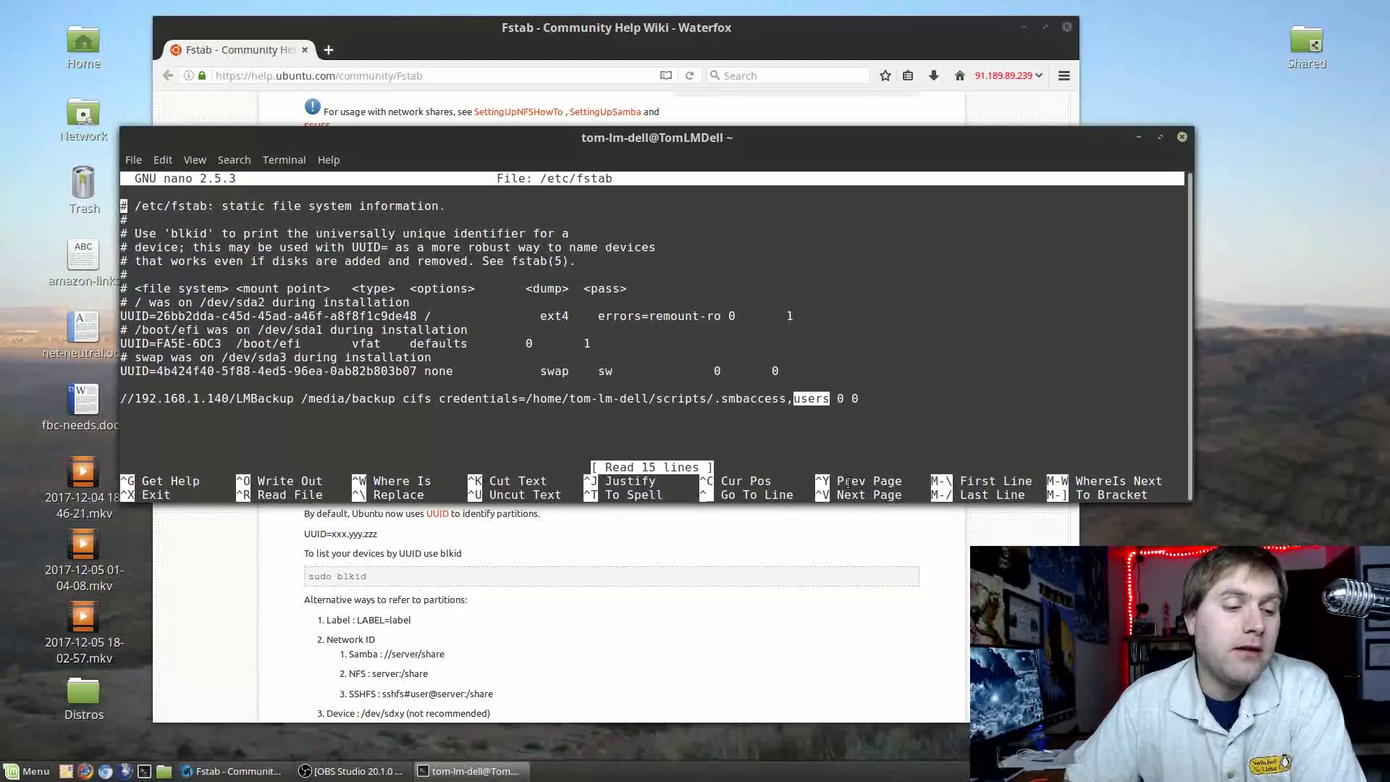
left_click(819, 391)
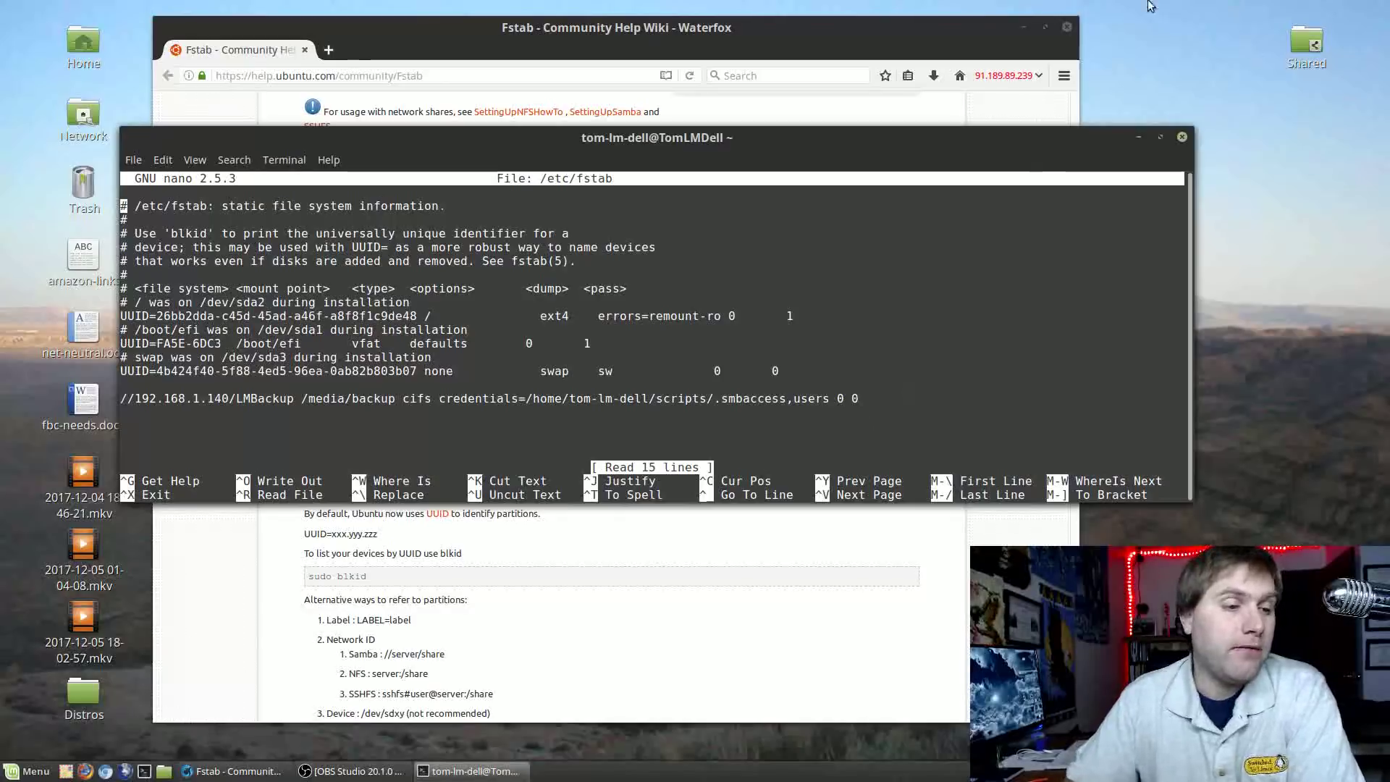
left_click(818, 41)
scroll(731, 278, "down", 2)
scroll(728, 273, "down", 10)
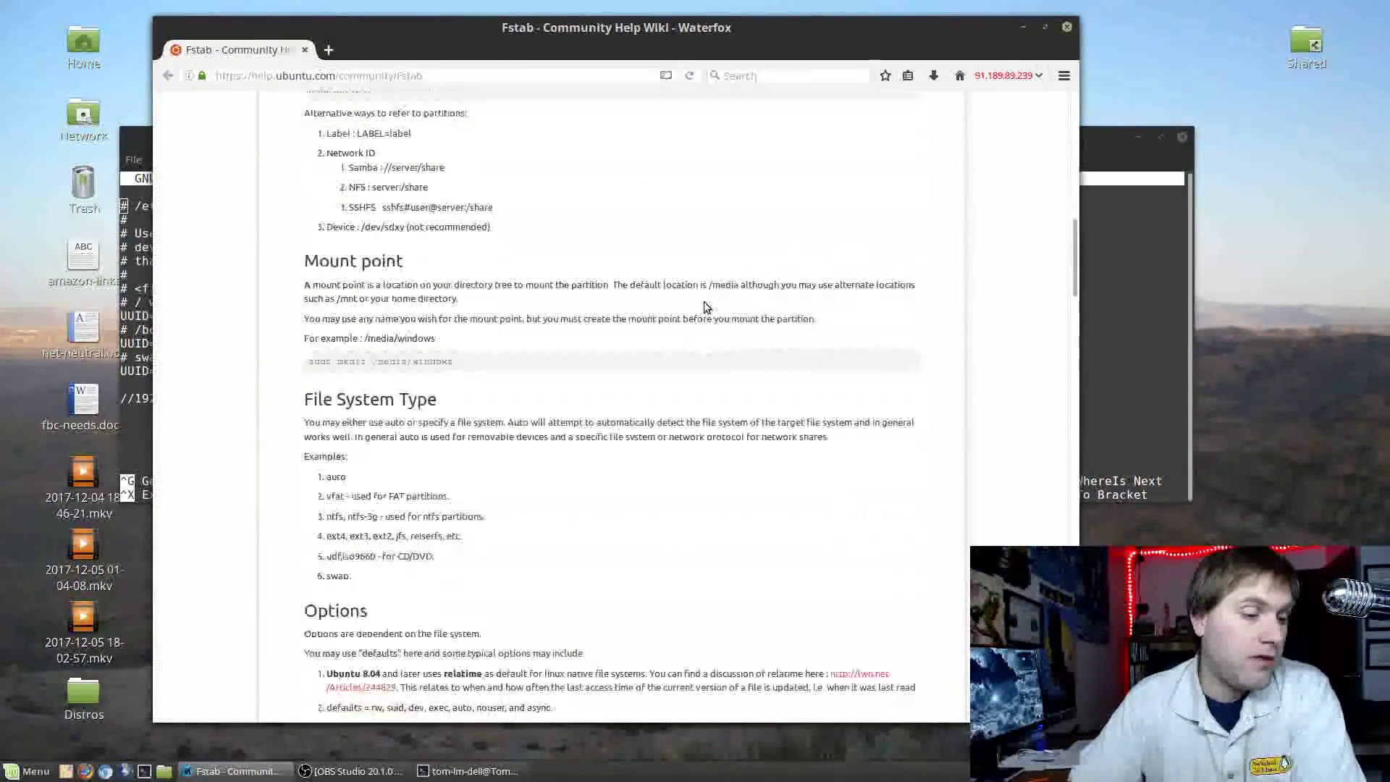
scroll(433, 255, "down", 7)
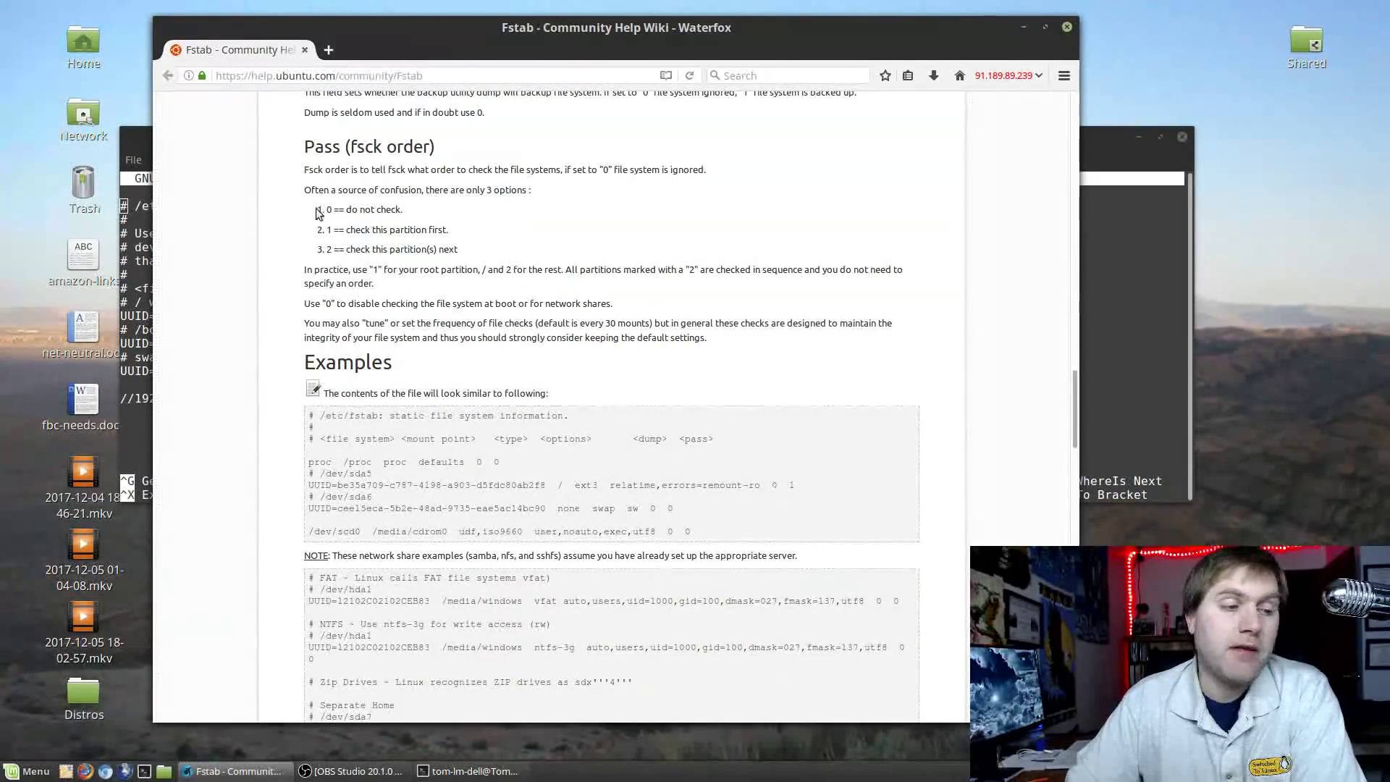
scroll(712, 437, "up", 3)
scroll(705, 433, "up", 20)
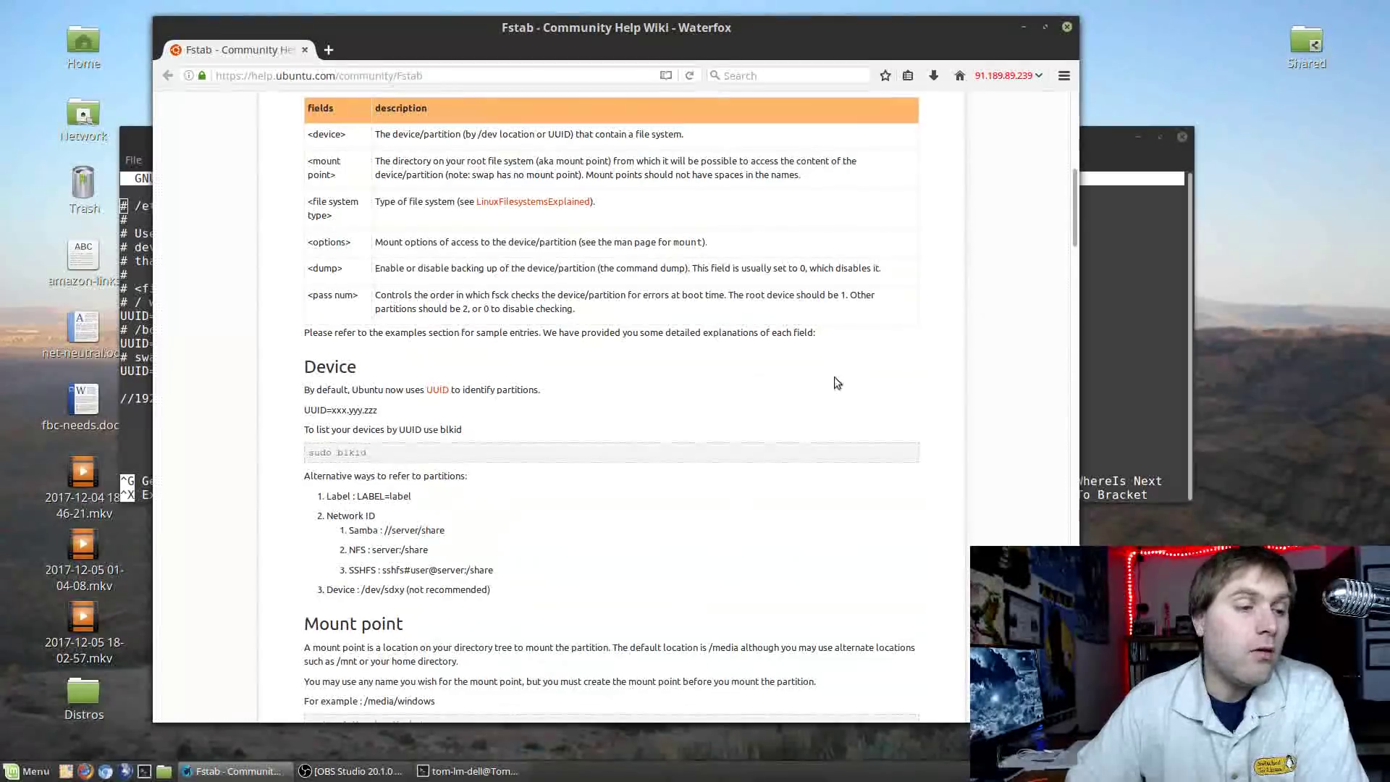
scroll(796, 372, "up", 5)
Return to the terminal, exit nano without changing /etc/fstab, and end the session with the exit command
key("alt+Tab")
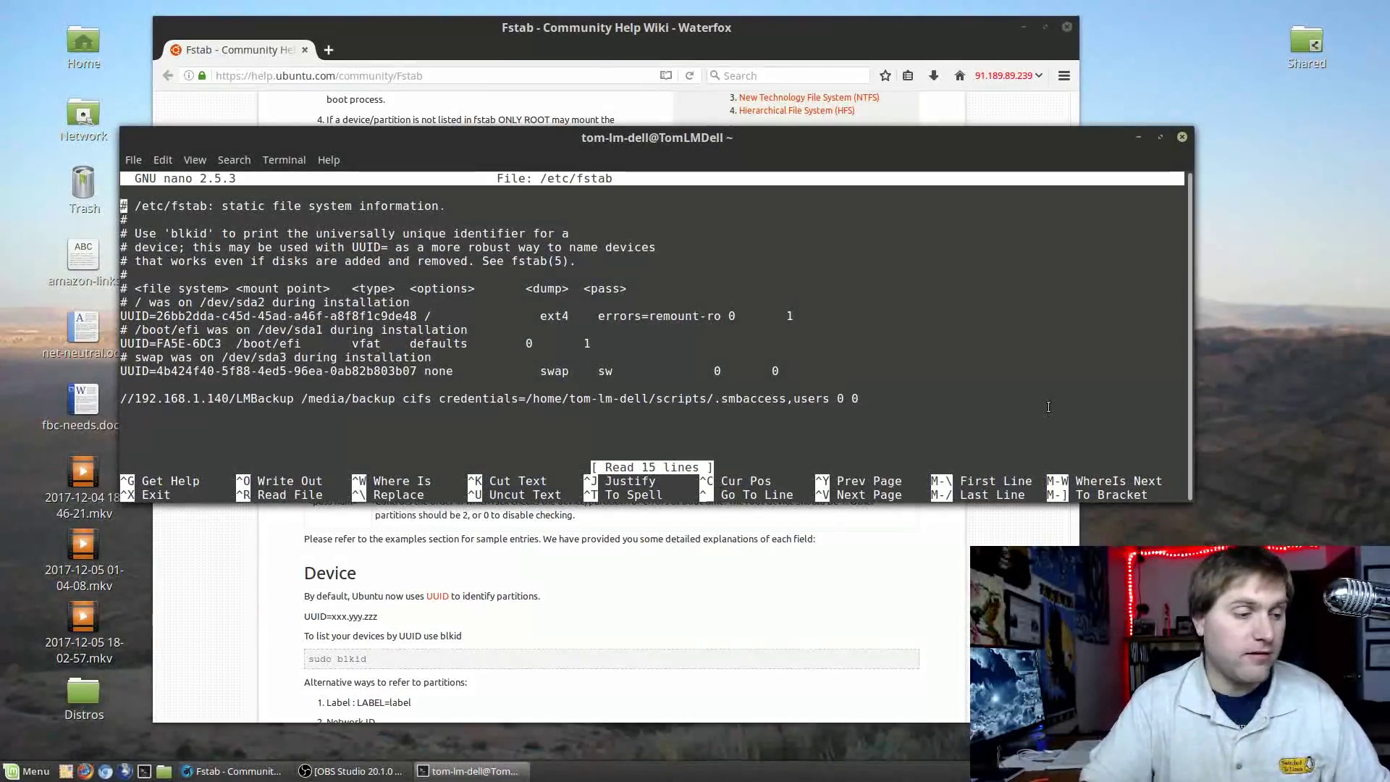
key("ctrl+x")
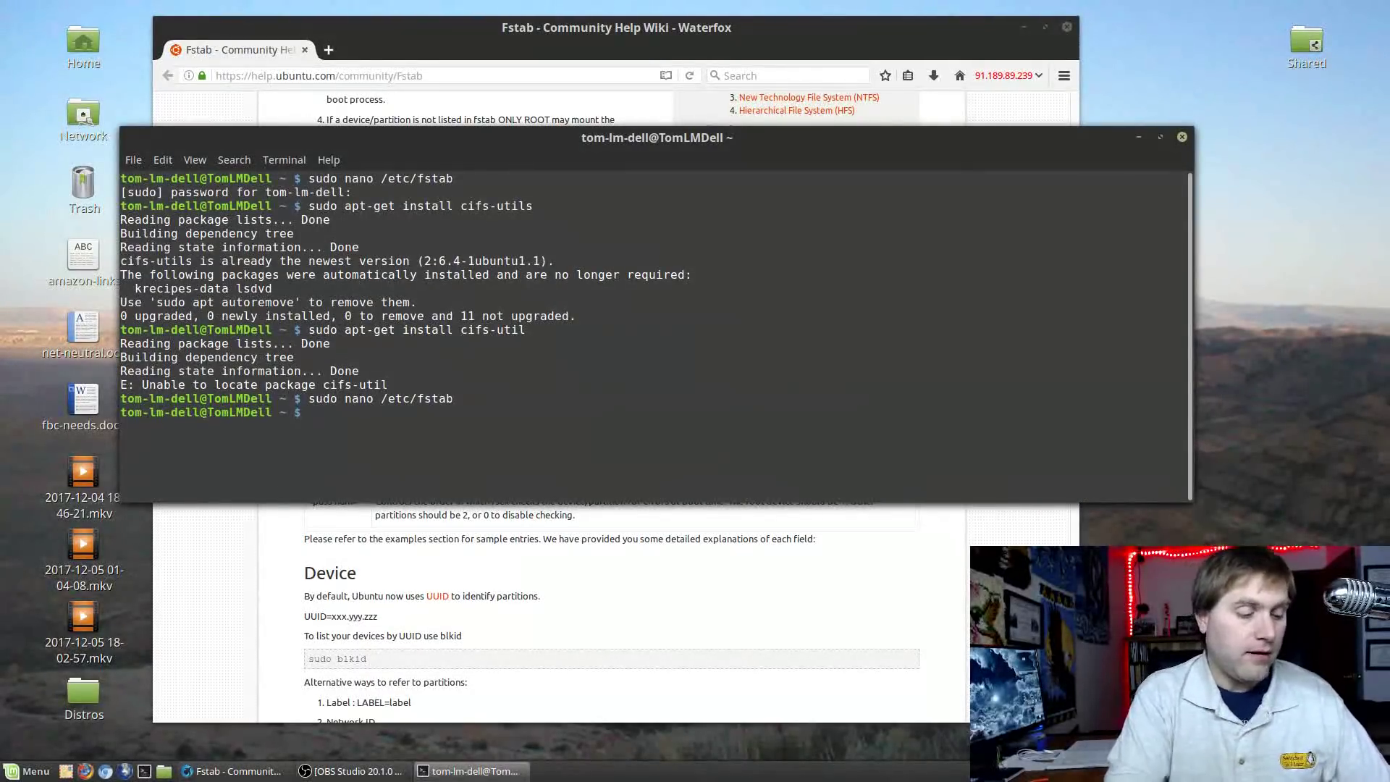
type("exit")
key("Return")
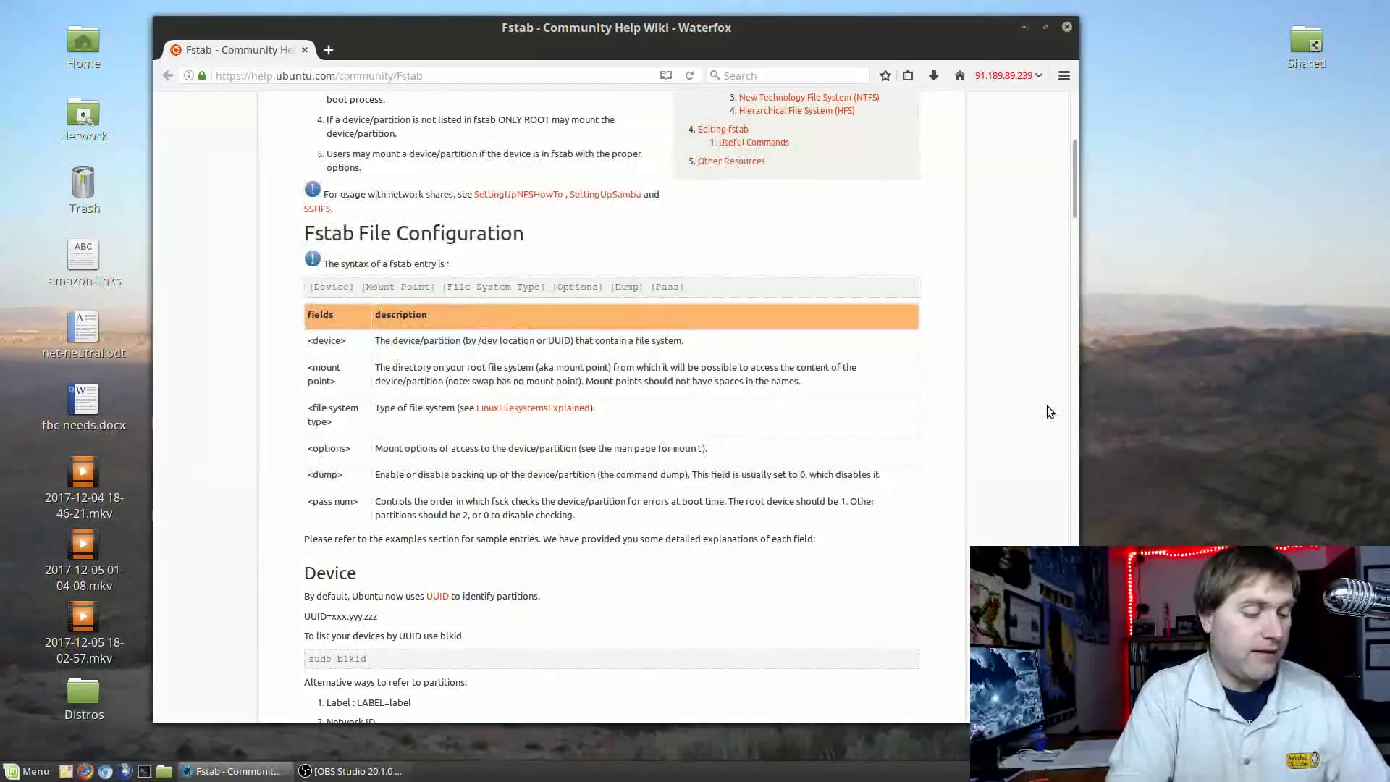
Launch the Backup Tool and start a backup of personal data
key("super")
type("back")
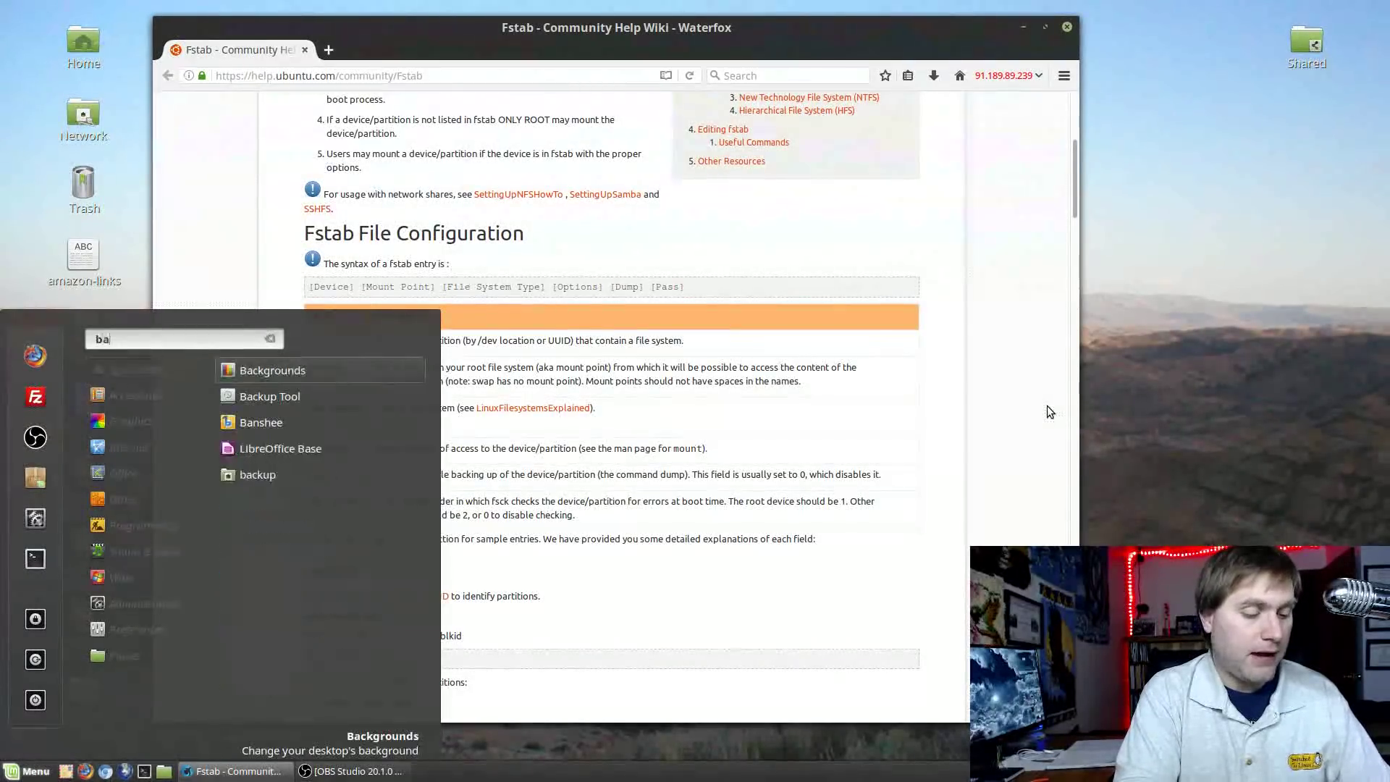
left_click(284, 394)
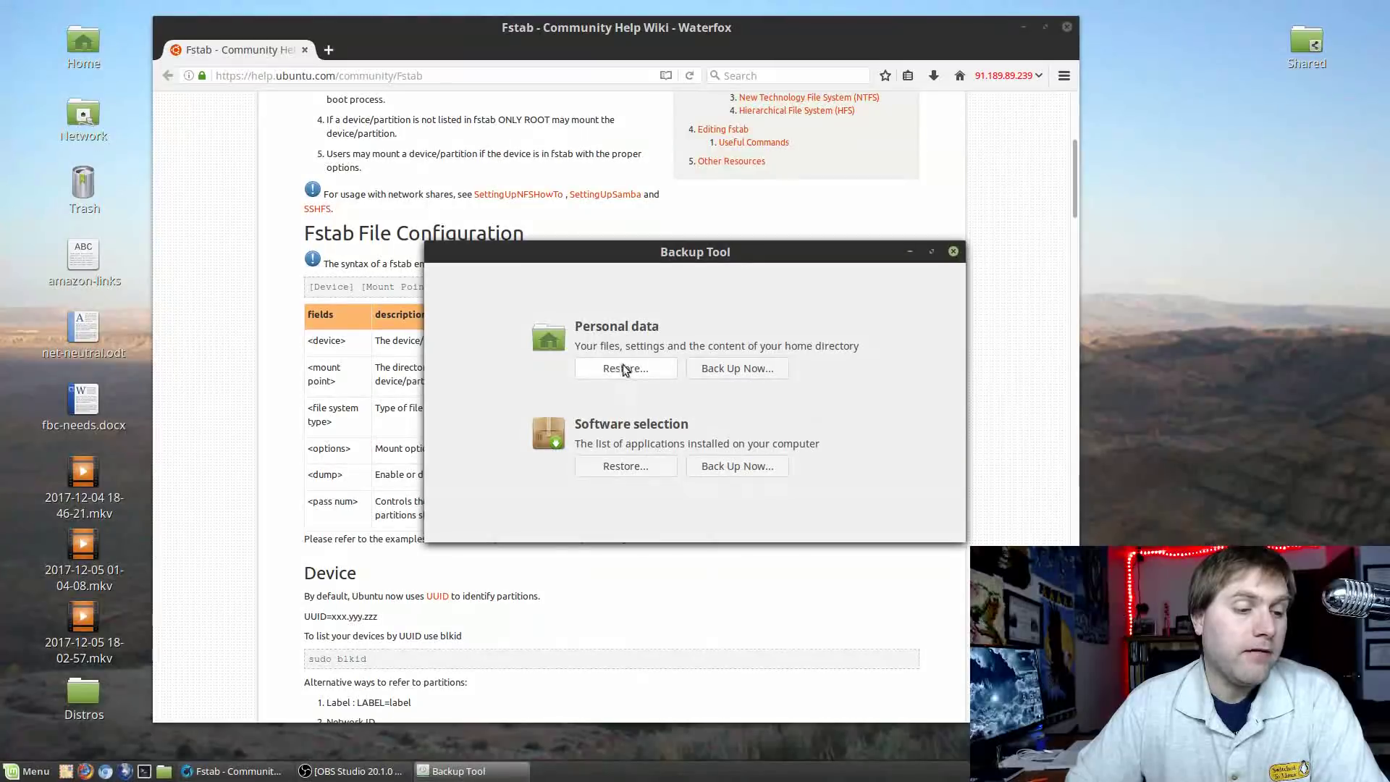
left_click(750, 365)
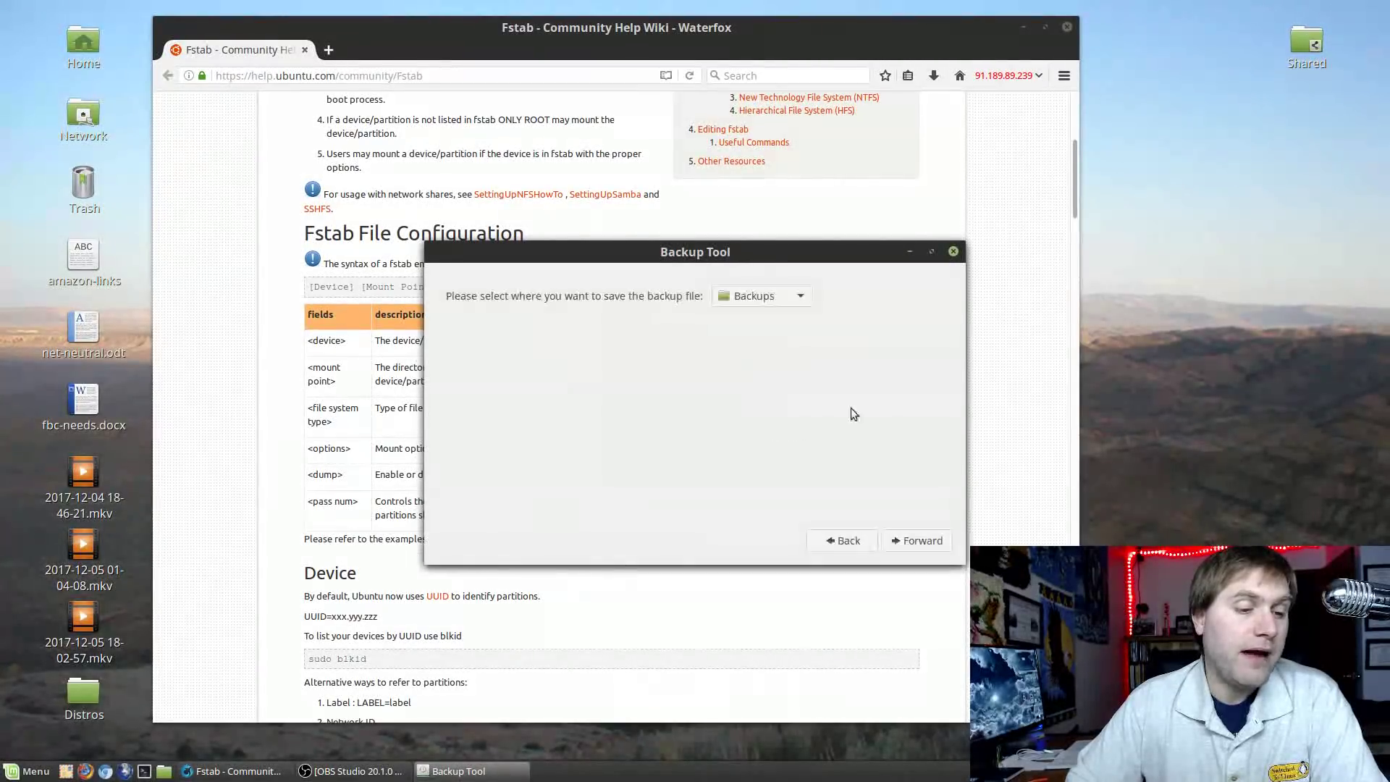
Choose the /media/backup folder as the location for the backup file and continue to the exclusion list
left_click(795, 299)
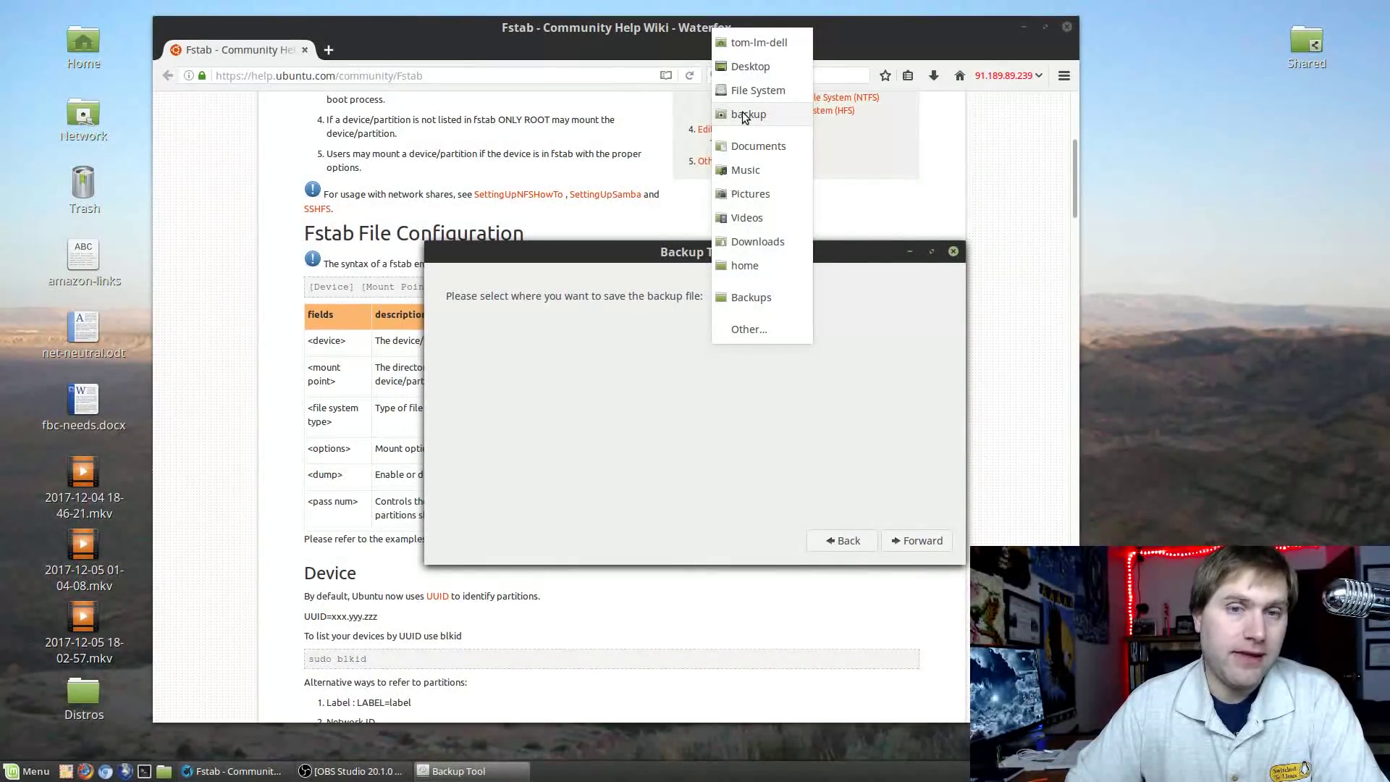
left_click(750, 330)
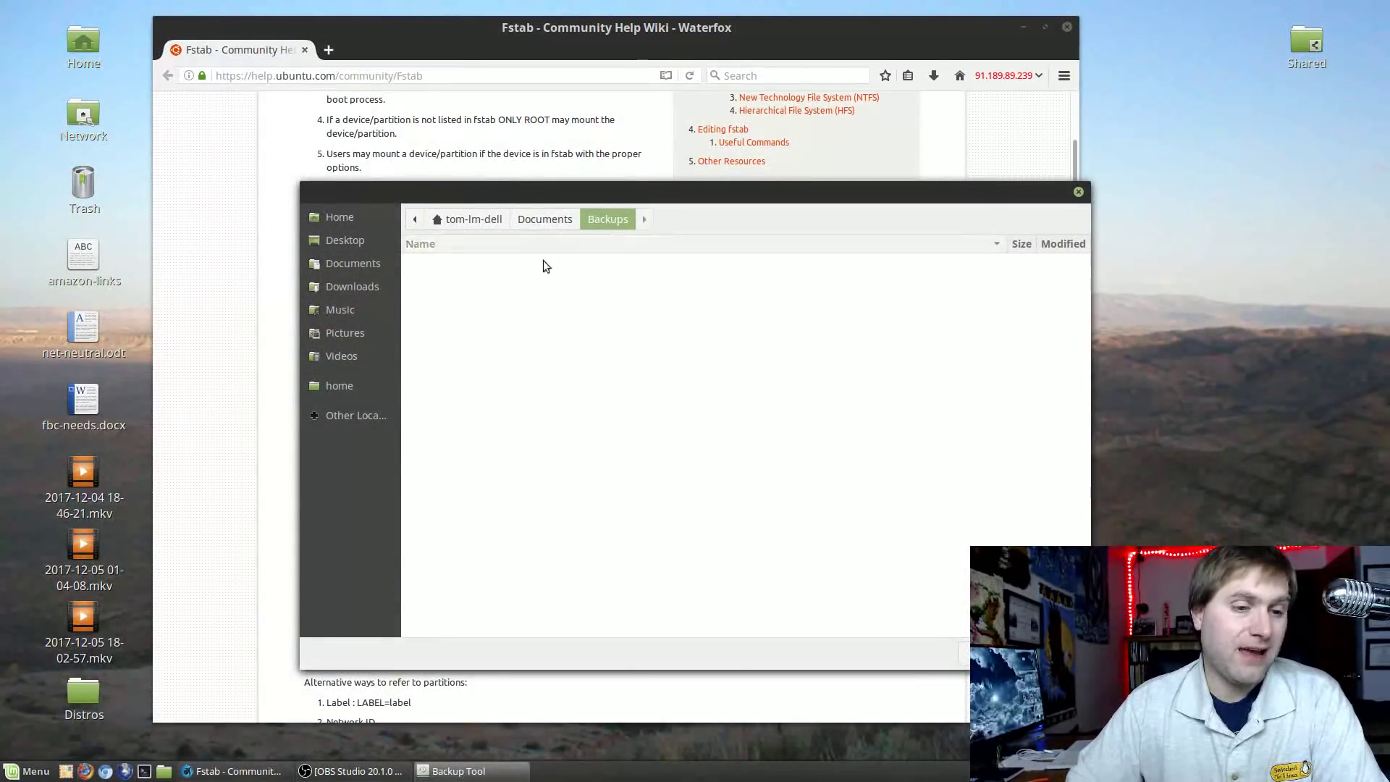
left_click(348, 416)
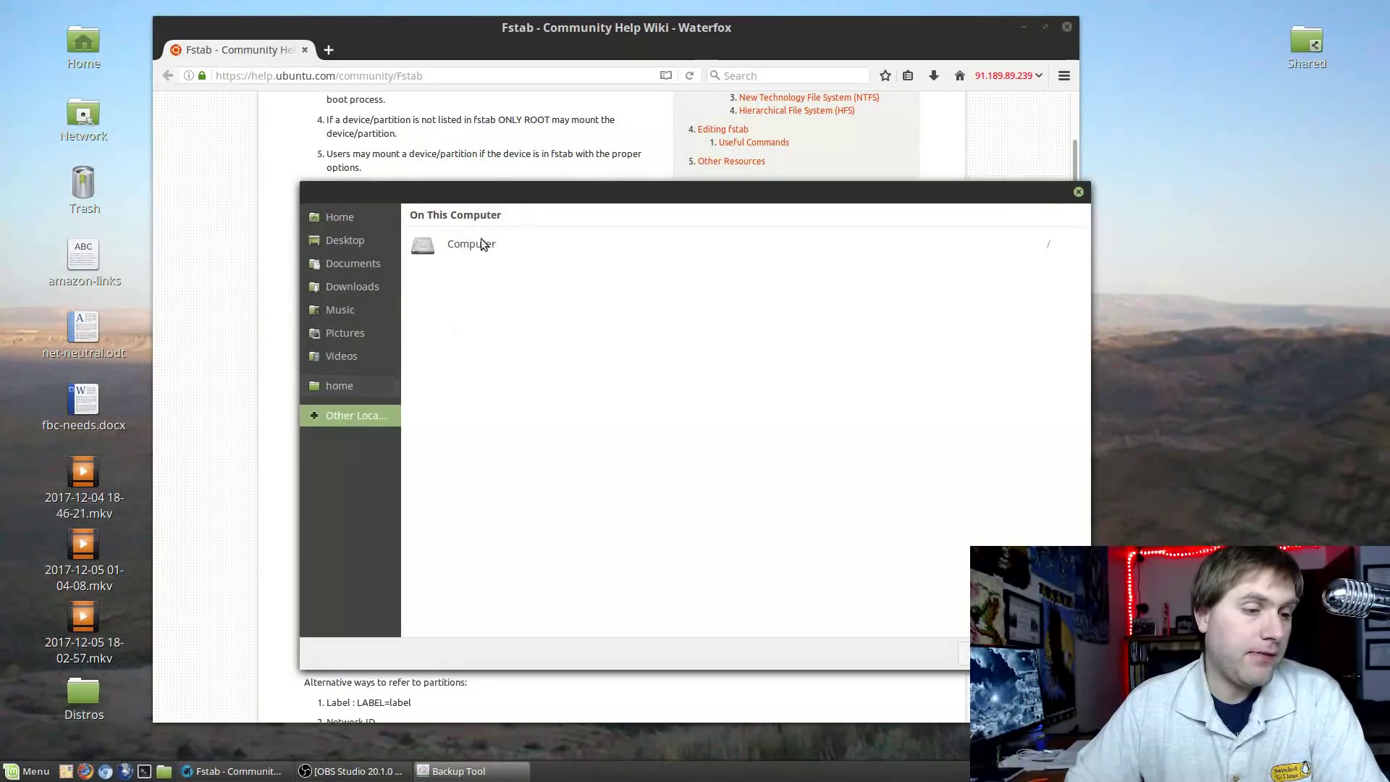
left_click(471, 244)
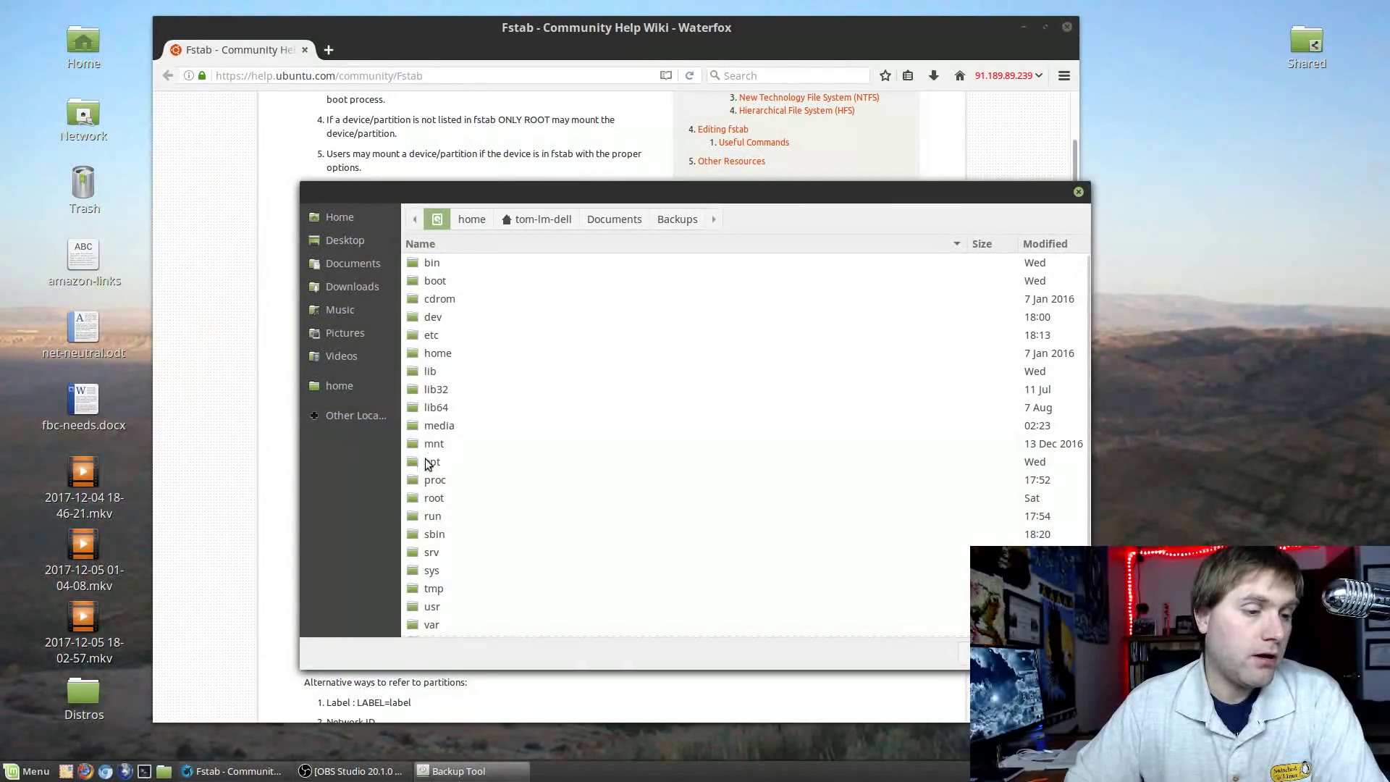
left_click(427, 427)
double_click(427, 429)
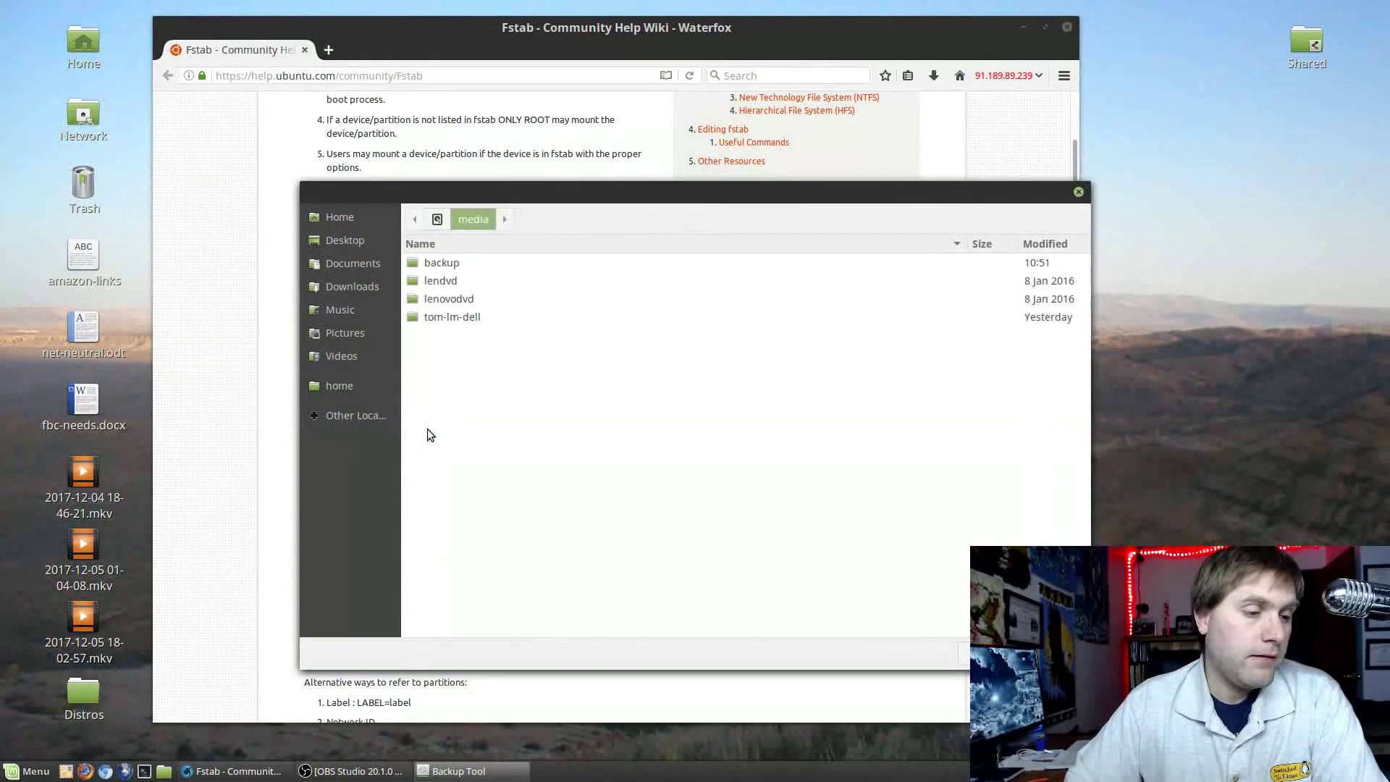
double_click(446, 264)
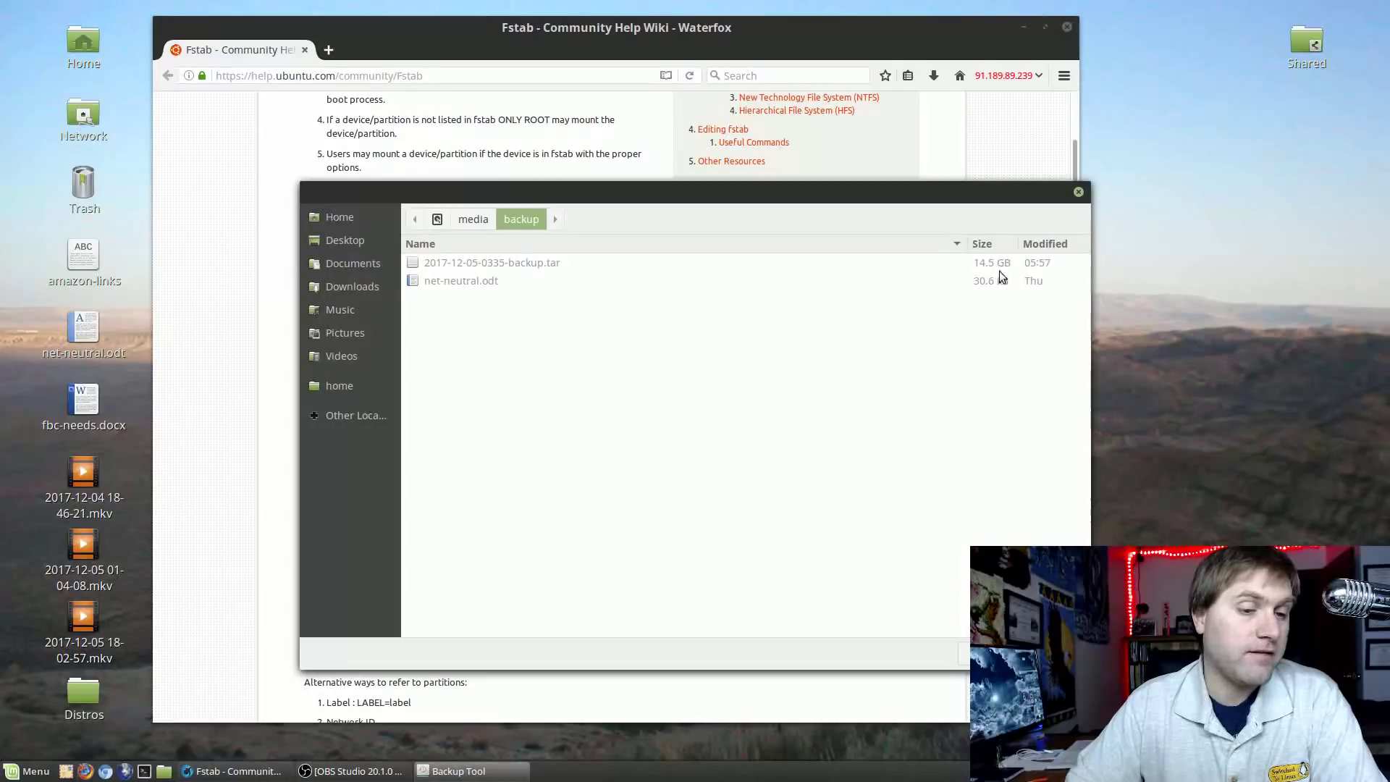
key("Return")
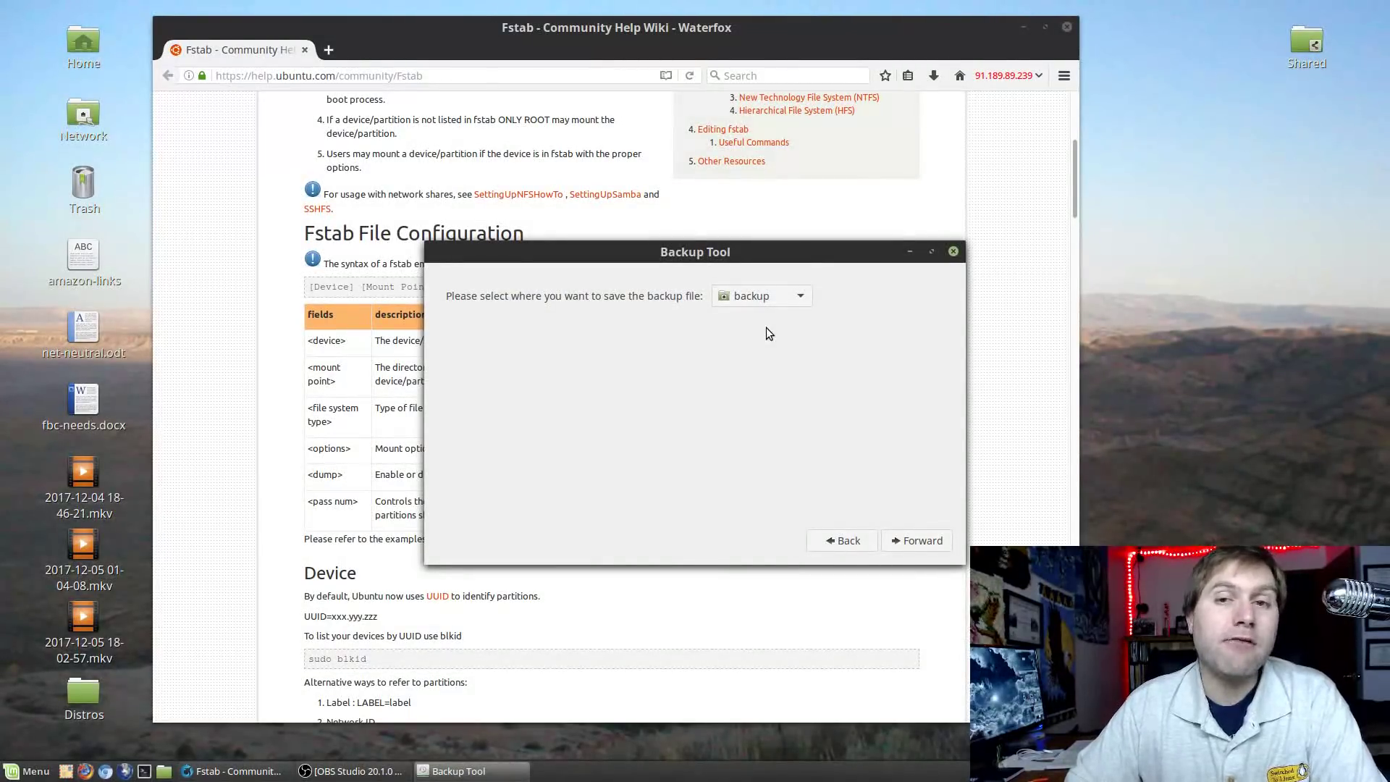
left_click(922, 540)
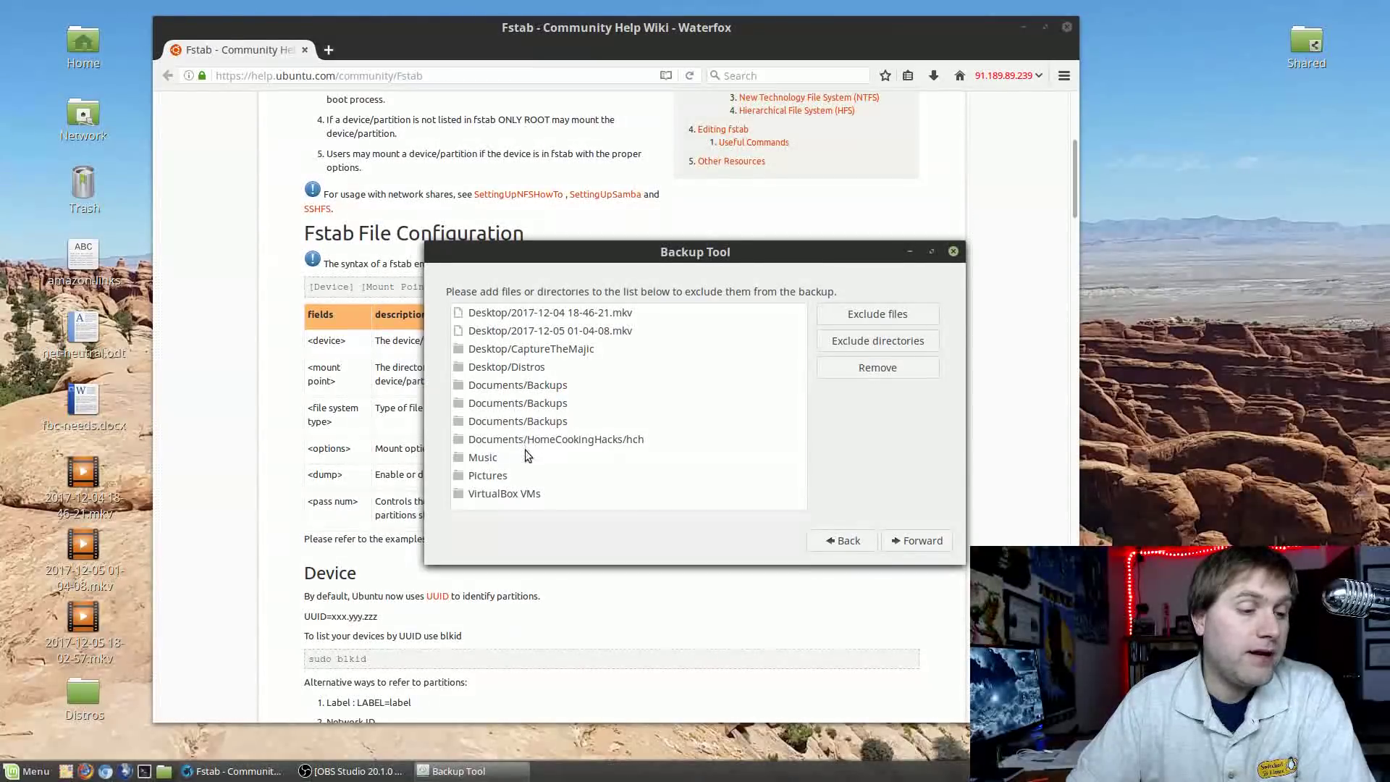
Review the excluded directories one by one, from Documents/Backups through HomeCookingHacks/hch, Music and Pictures to VirtualBox VMs
left_click(546, 385)
left_click(542, 402)
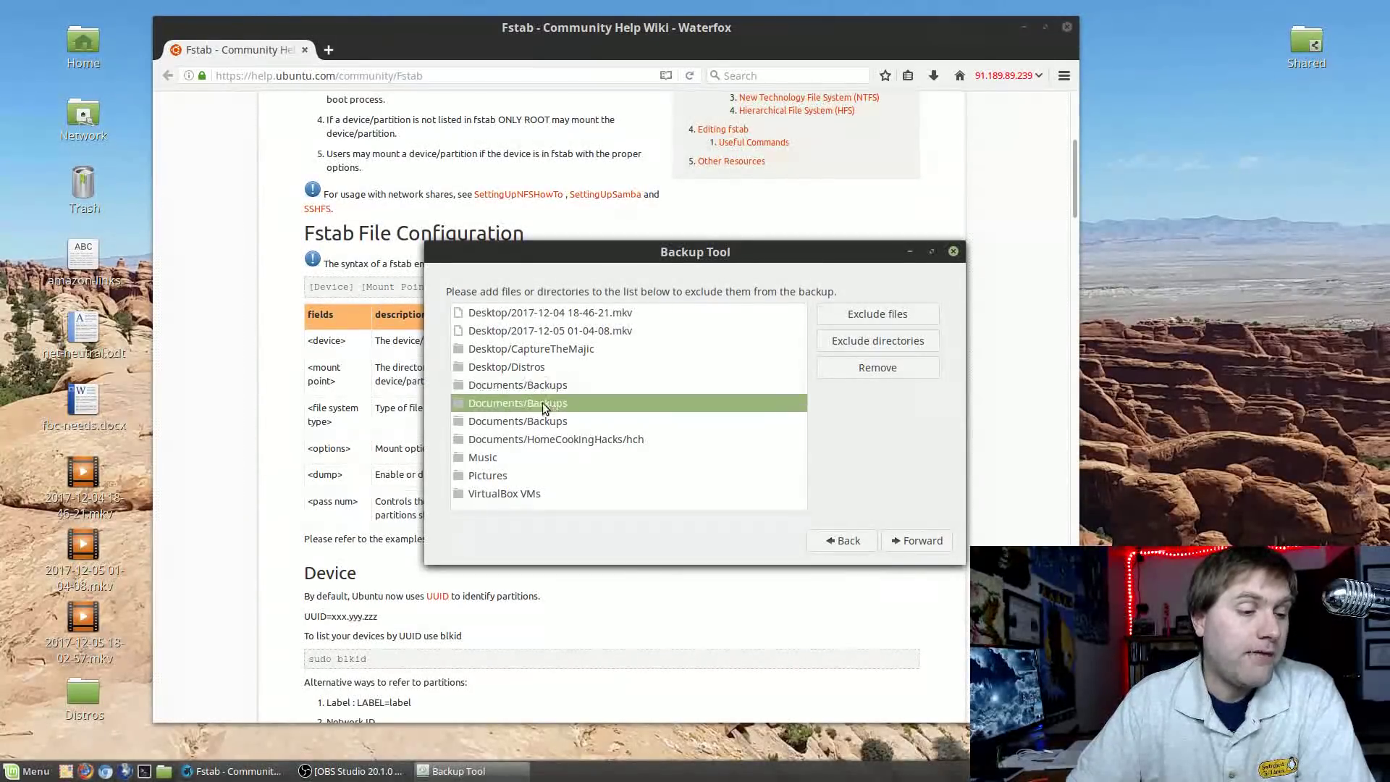
left_click(545, 421)
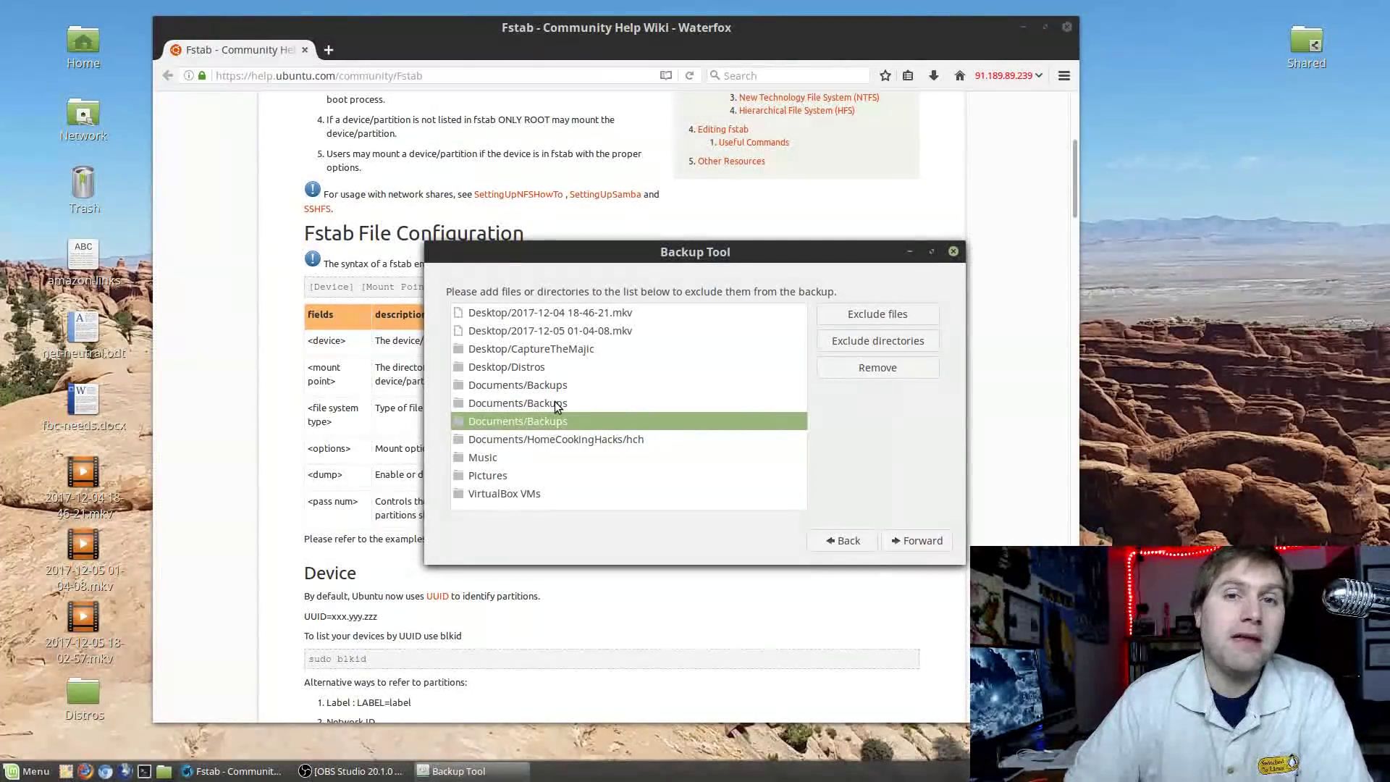
left_click(548, 439)
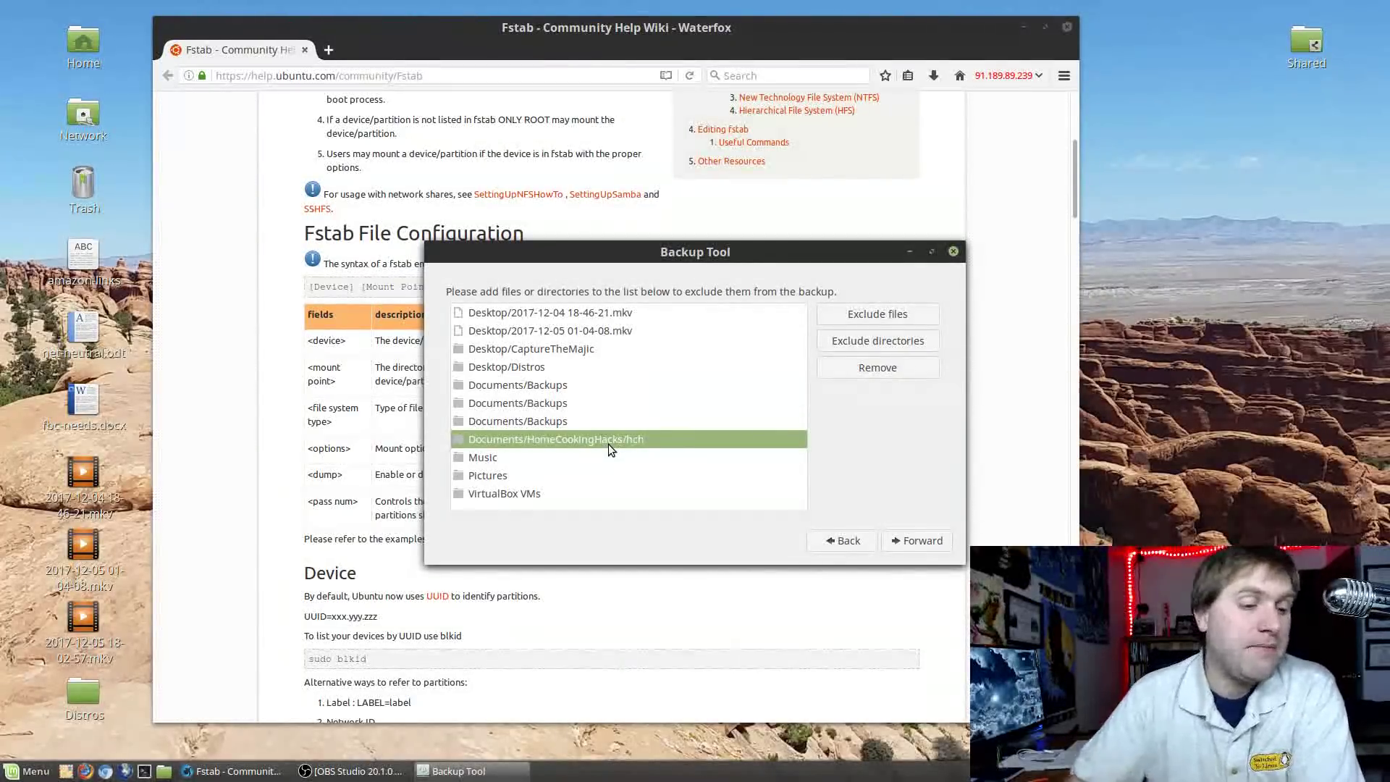
left_click(489, 458)
left_click(529, 475)
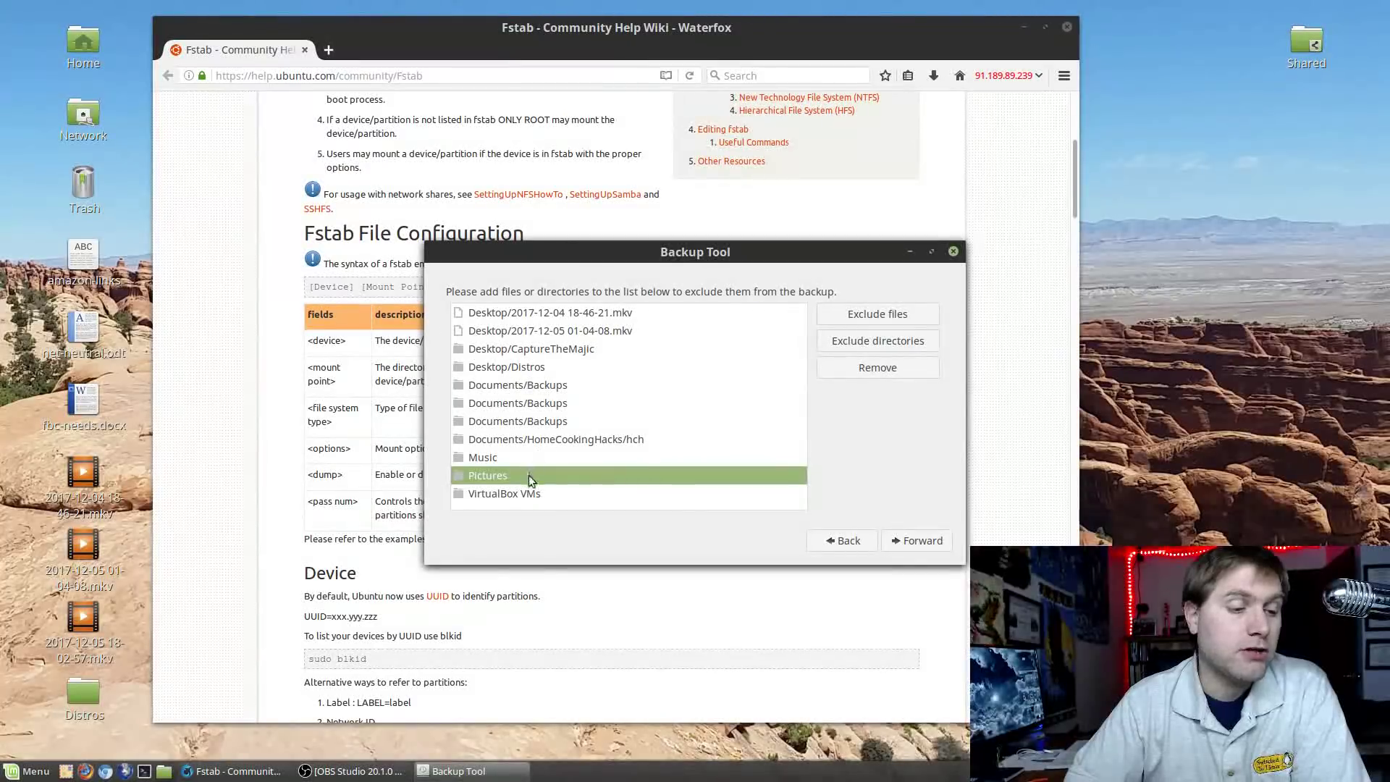
left_click(535, 496)
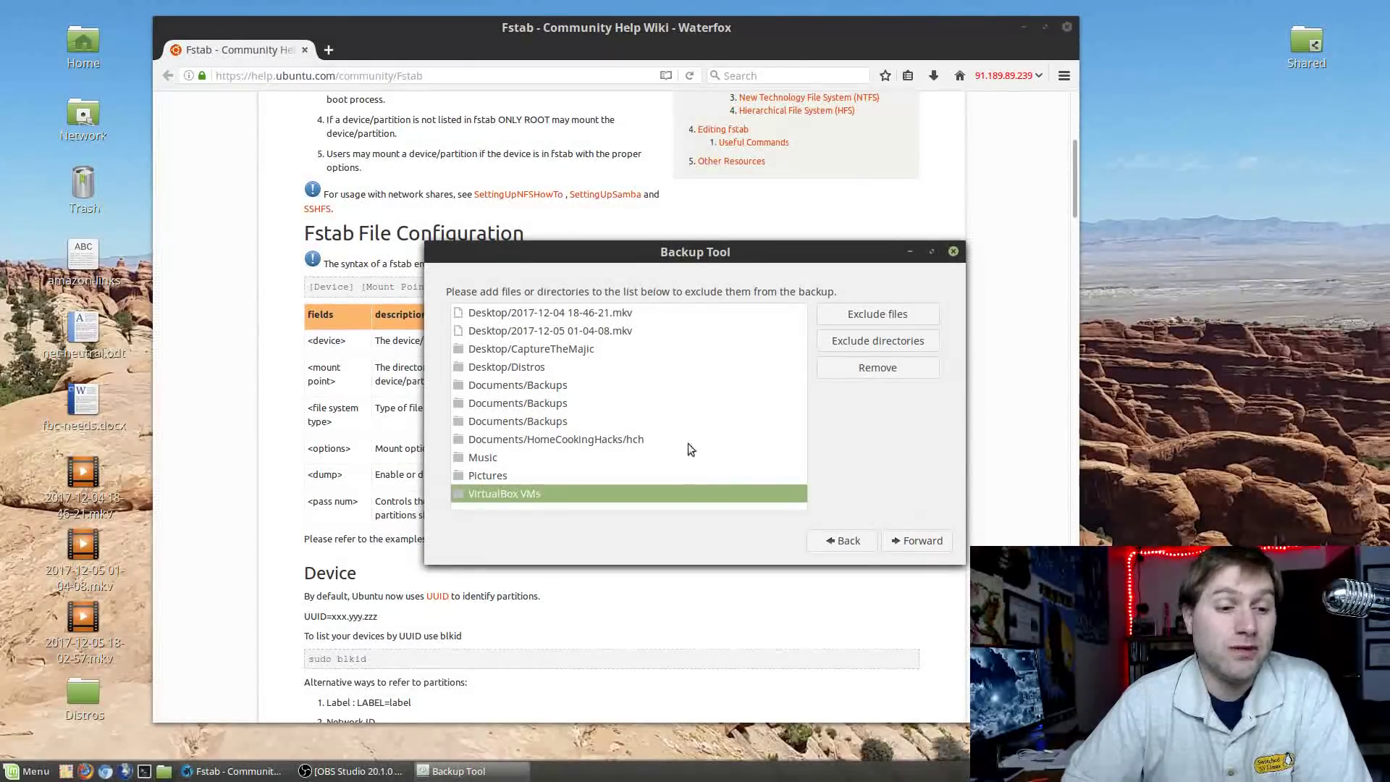
Continue to the hidden-files inclusion list and review its folders, including .gimp-2.8, .kde, .linuxmint, .gourmet and .local
left_click(911, 540)
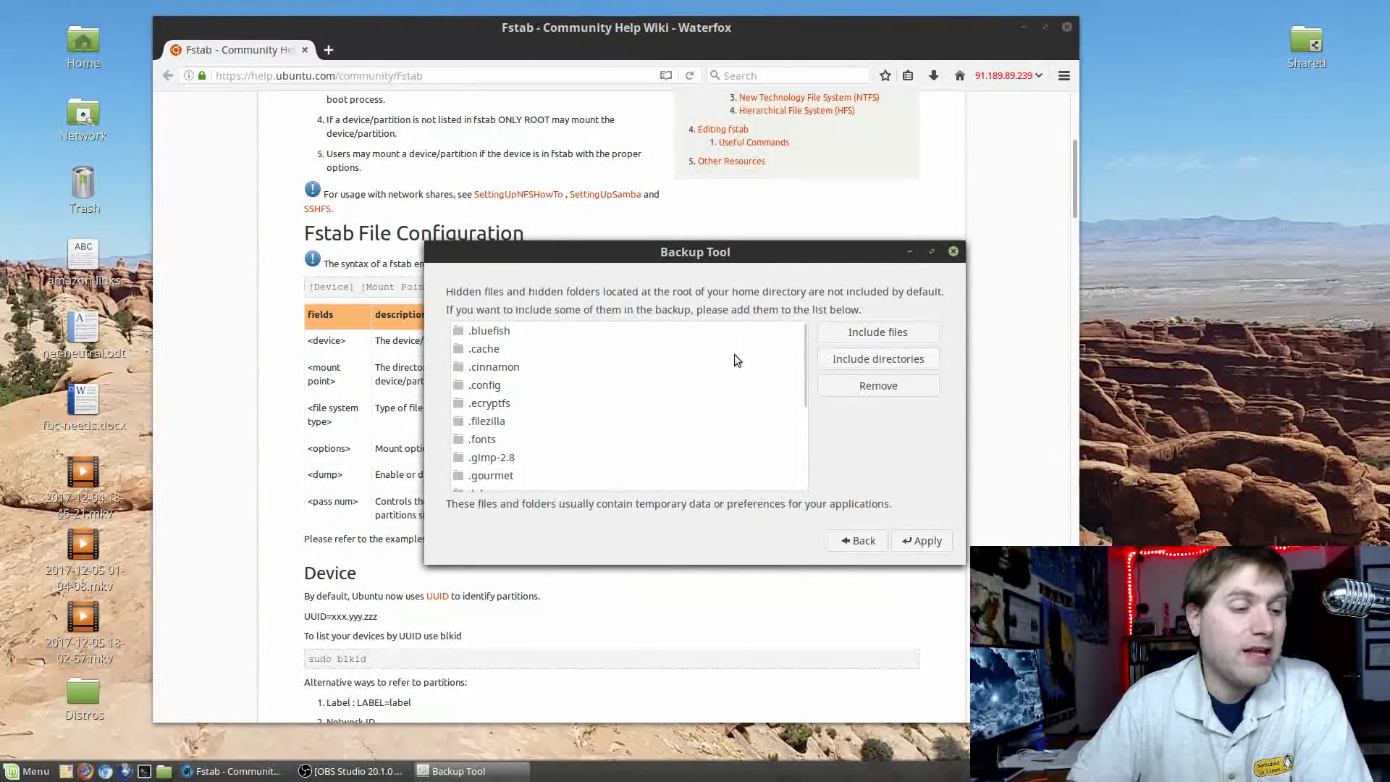
scroll(639, 370, "down", 1)
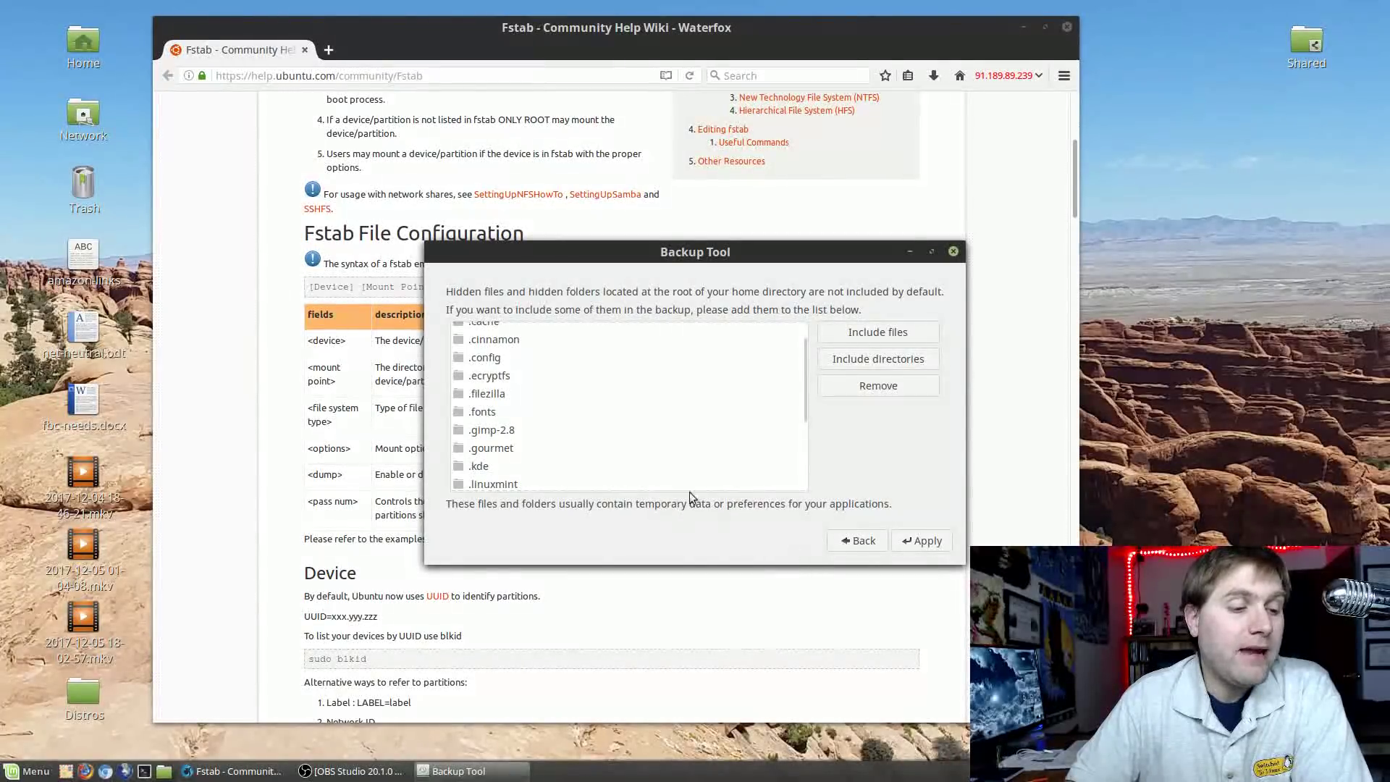
scroll(521, 438, "down", 2)
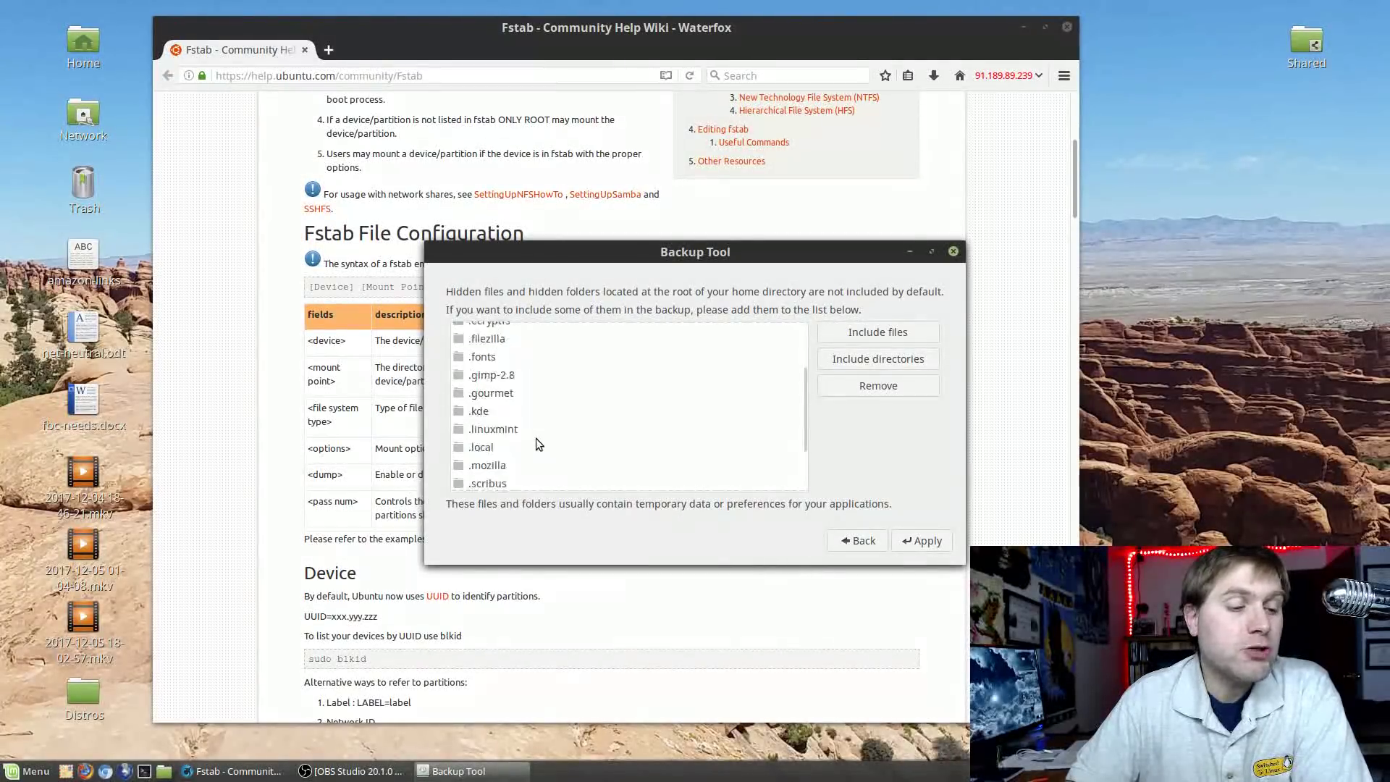
left_click(518, 376)
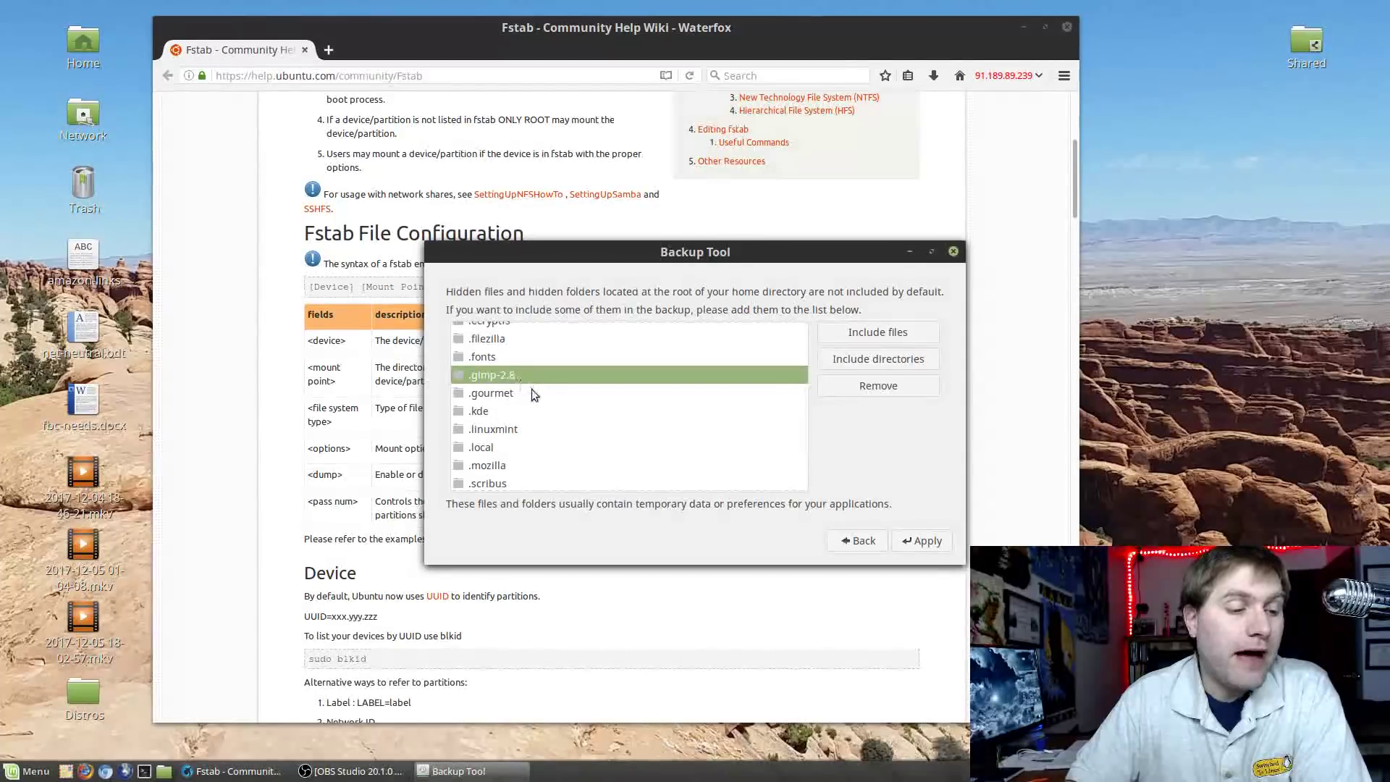
left_click(499, 412)
left_click(512, 431)
left_click(518, 394)
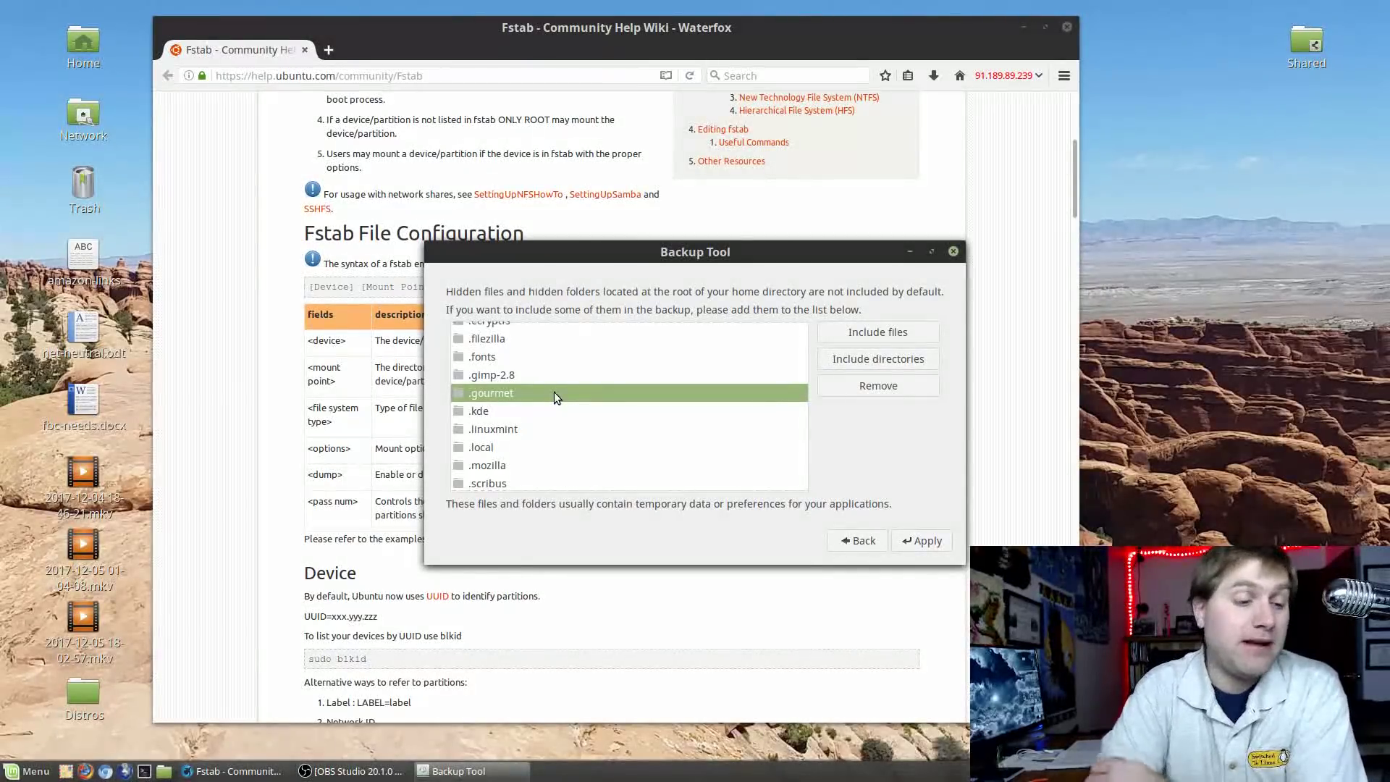
left_click(519, 431)
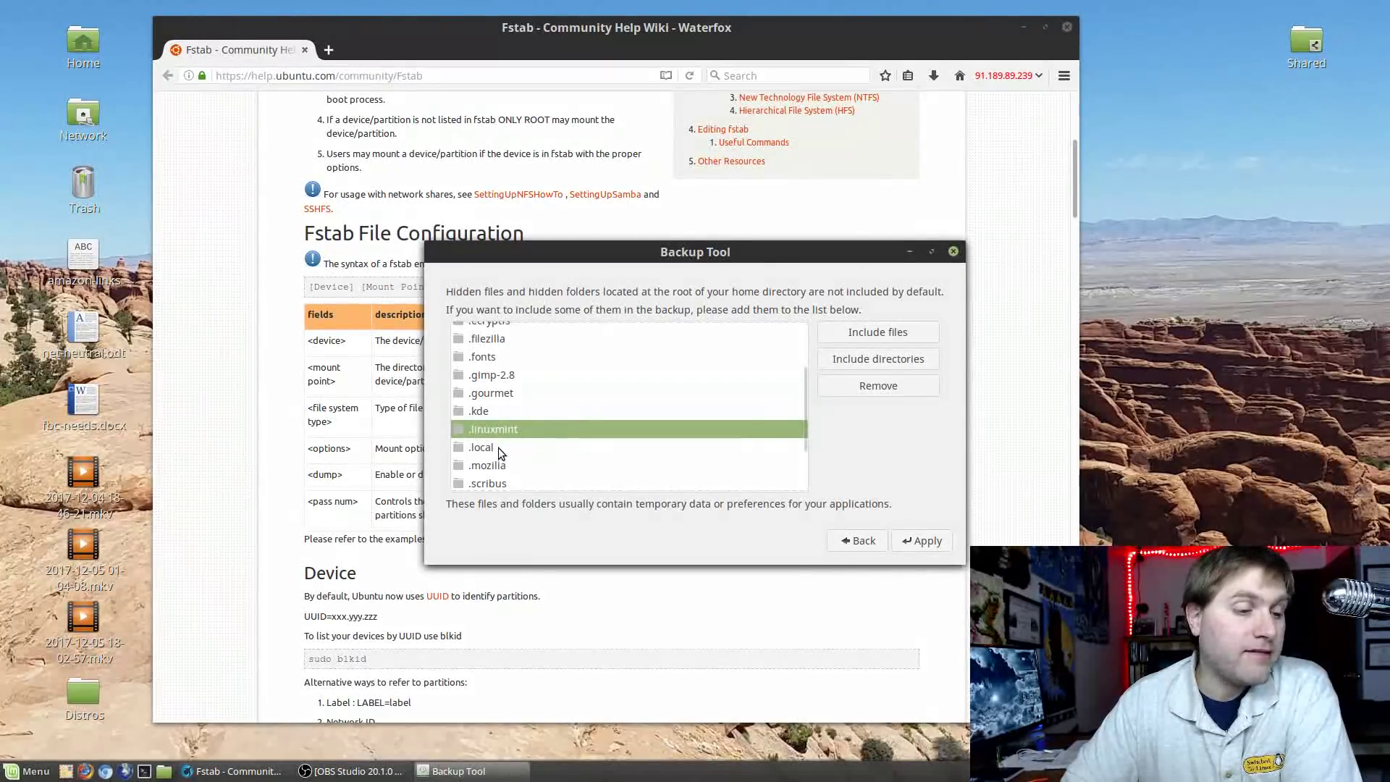
left_click(536, 448)
scroll(557, 442, "down", 2)
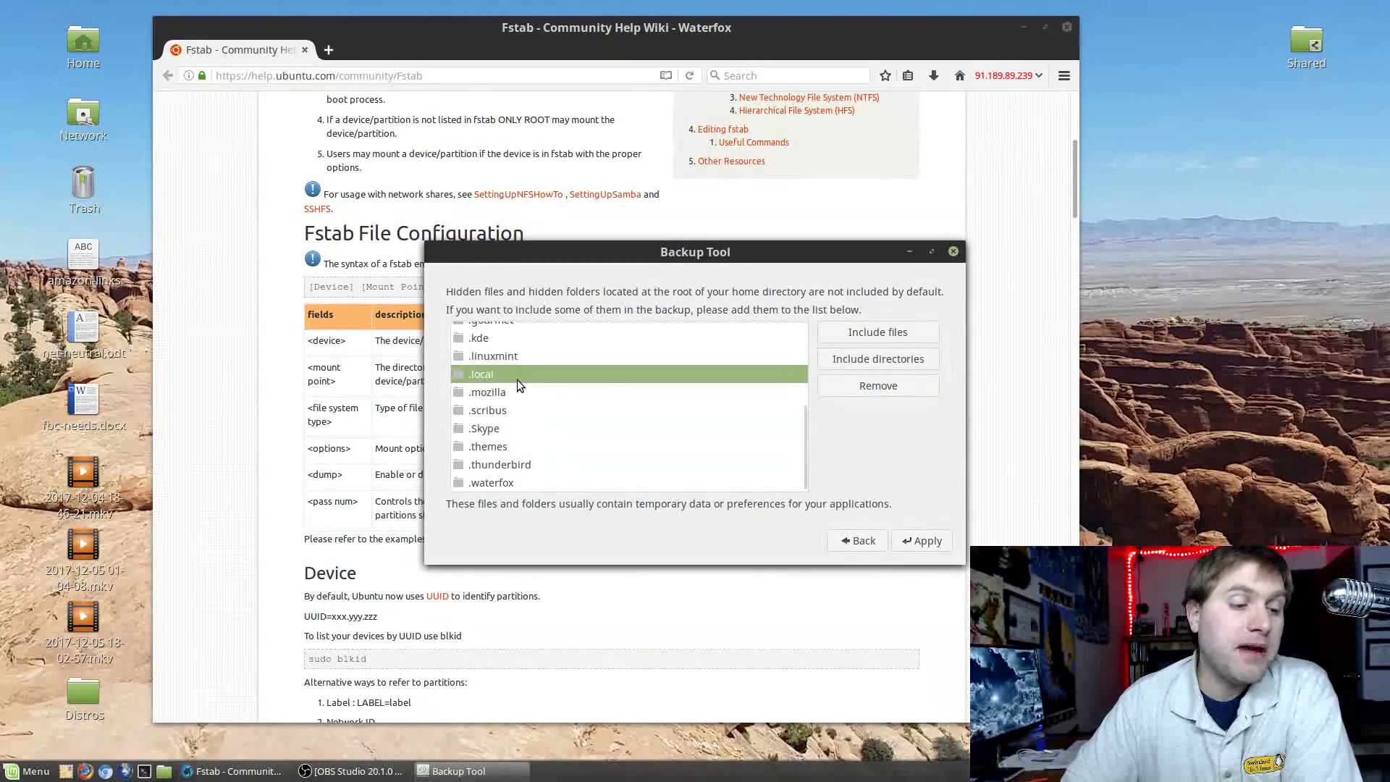
Examine the .config folder entry and the remaining hidden folders included in the backup
scroll(515, 377, "up", 3)
left_click(494, 382)
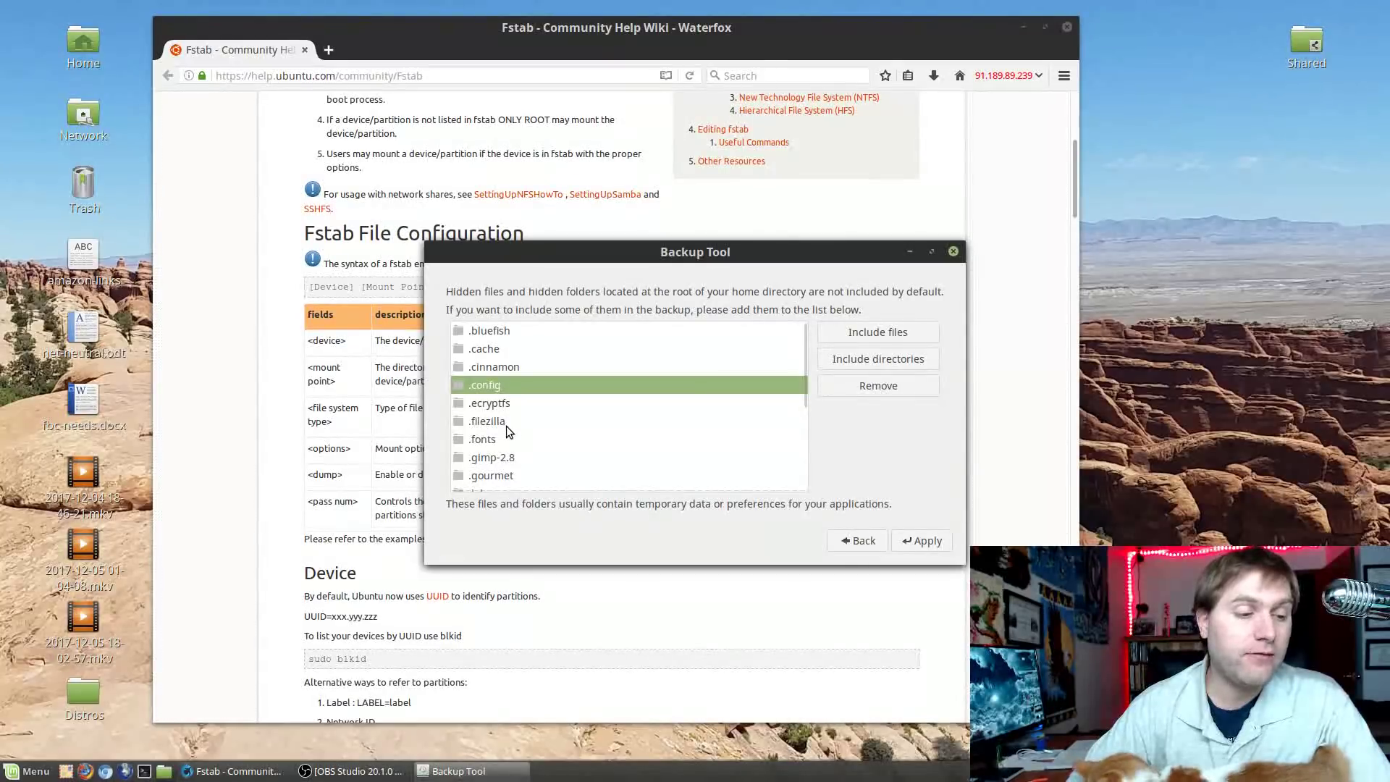
scroll(509, 427, "down", 2)
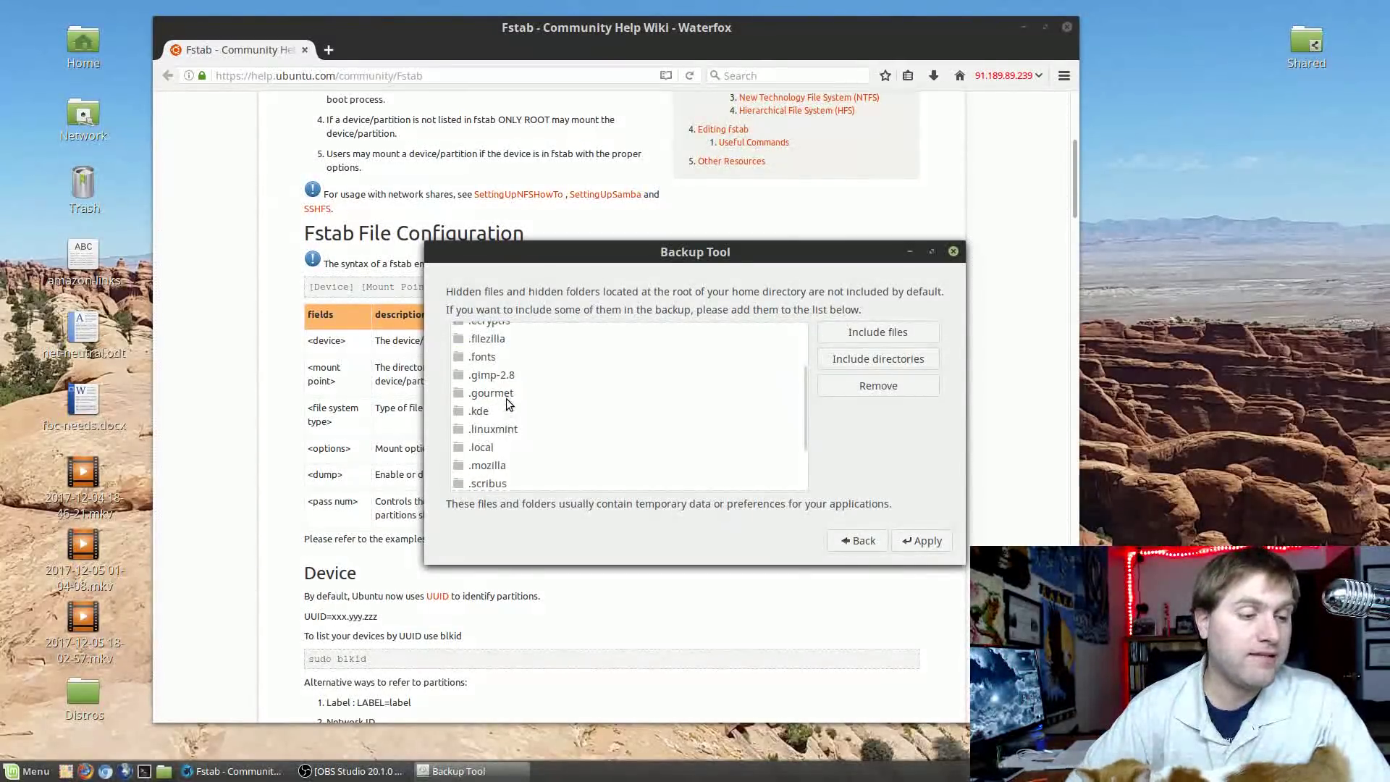
scroll(521, 417, "up", 1)
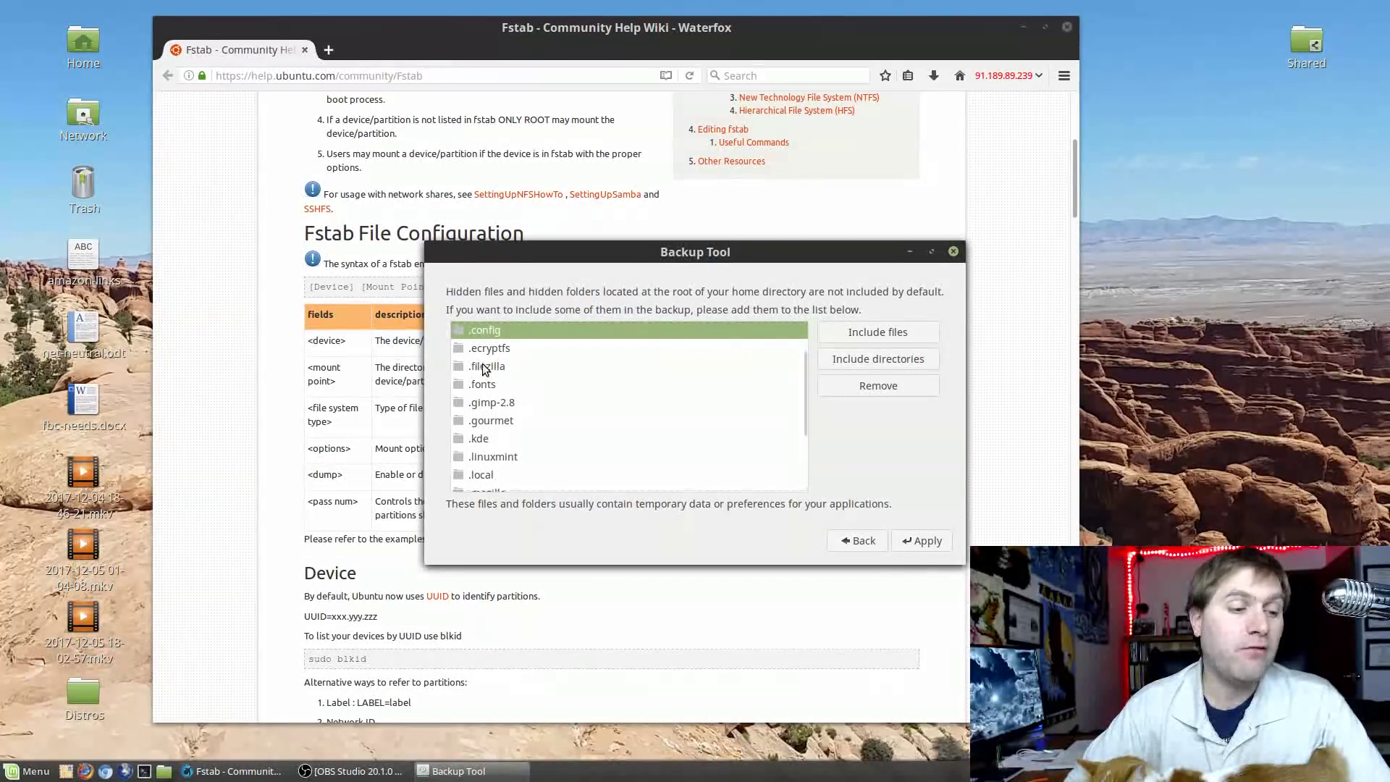
scroll(505, 390, "down", 5)
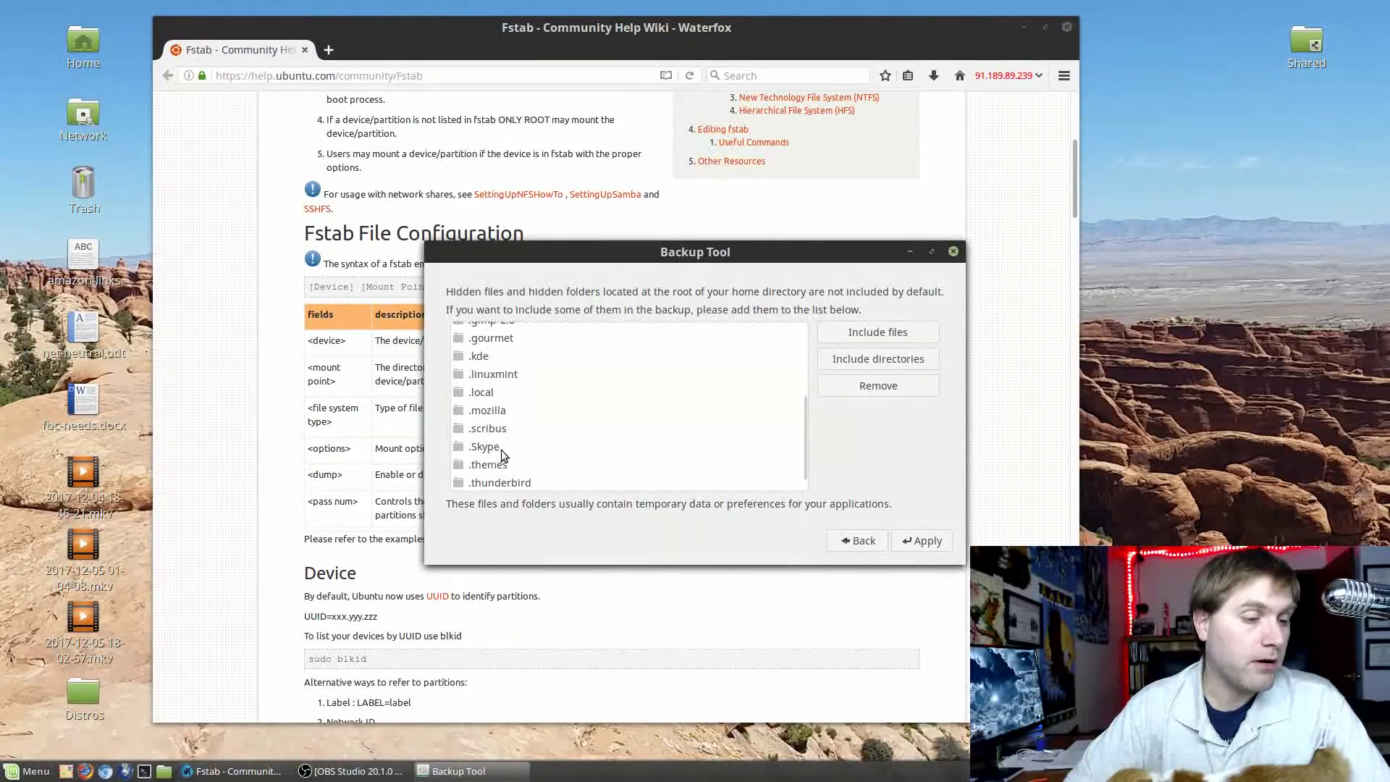
Find the .config folder in the inclusion list by its name and apply the selections to start the backup
left_click(557, 422)
type(".co")
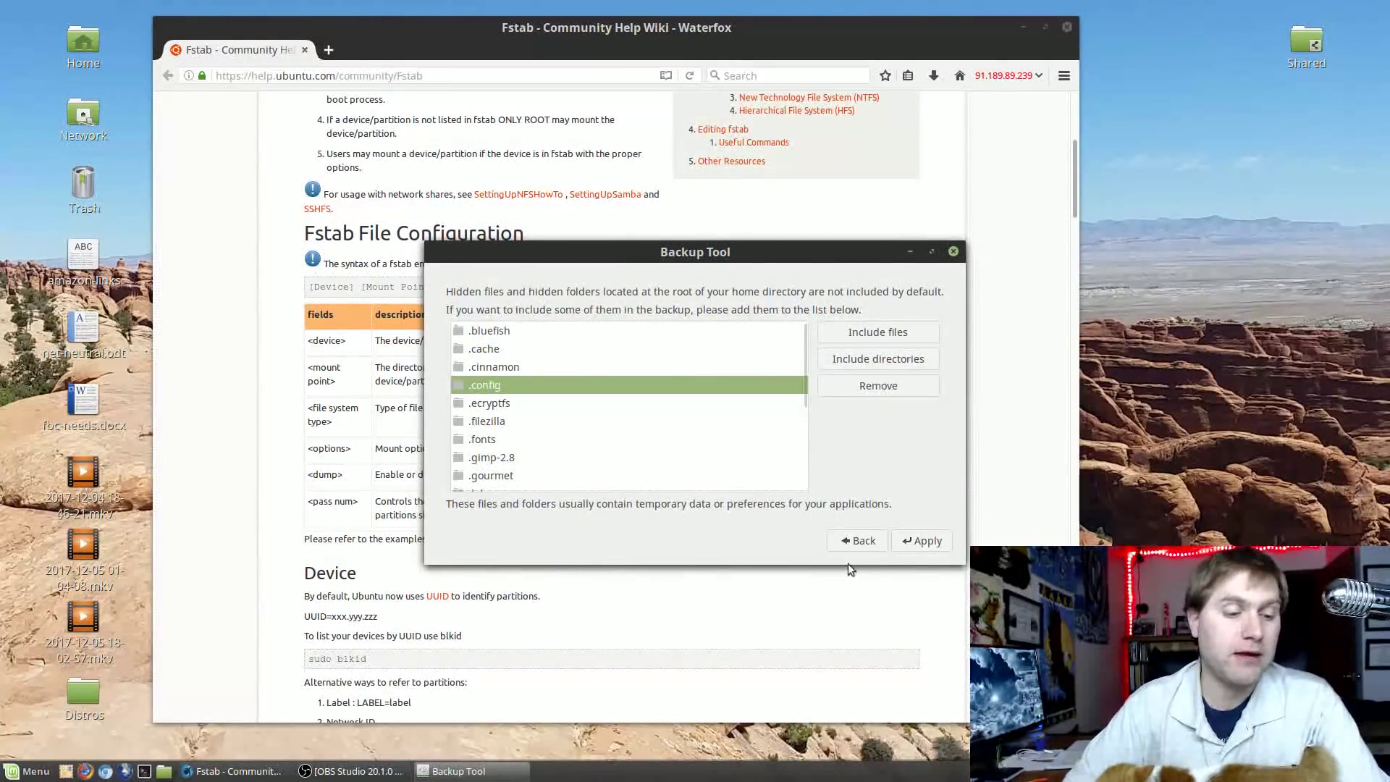
left_click(919, 541)
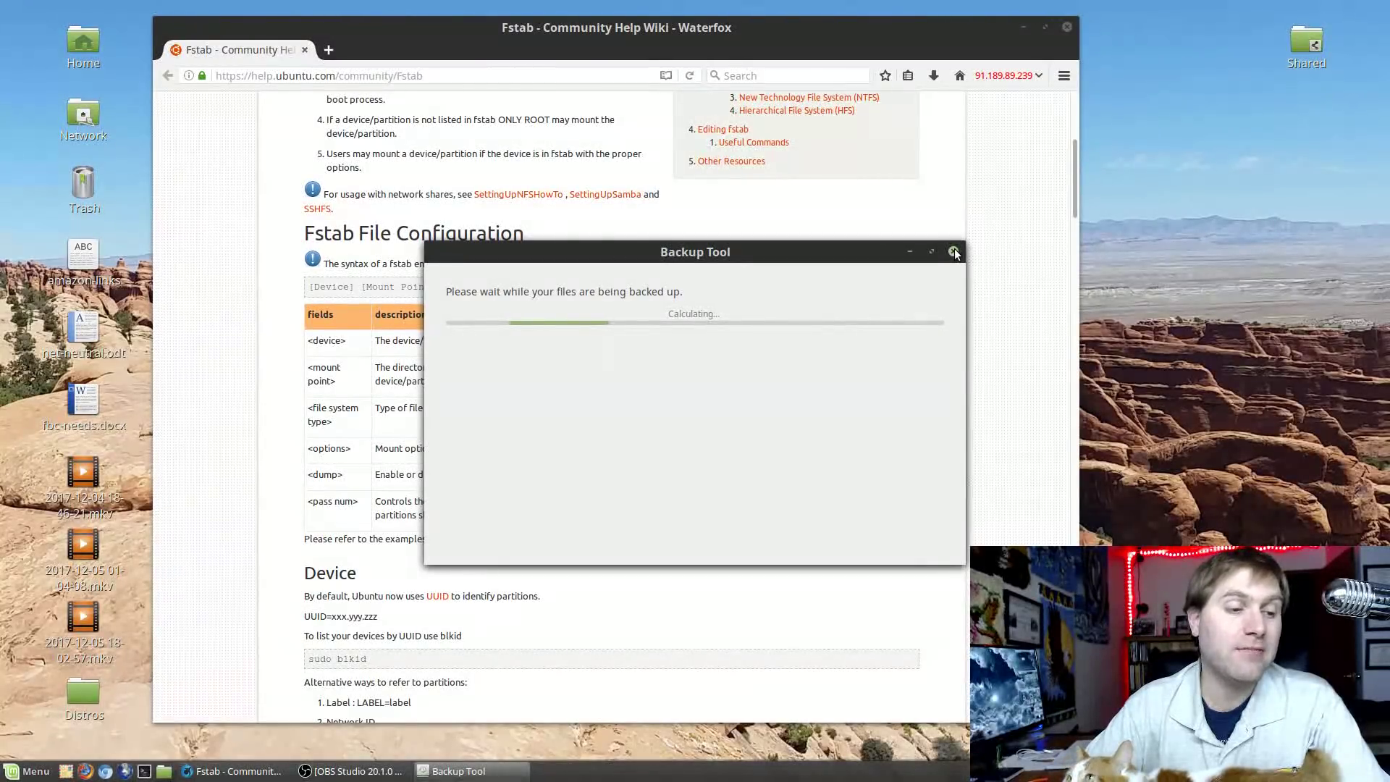
Browse the network to the LMBackup folder in OPENMEDIAVAULT's admin share and check the size of the partial backup file
left_click(66, 112)
left_click(85, 69)
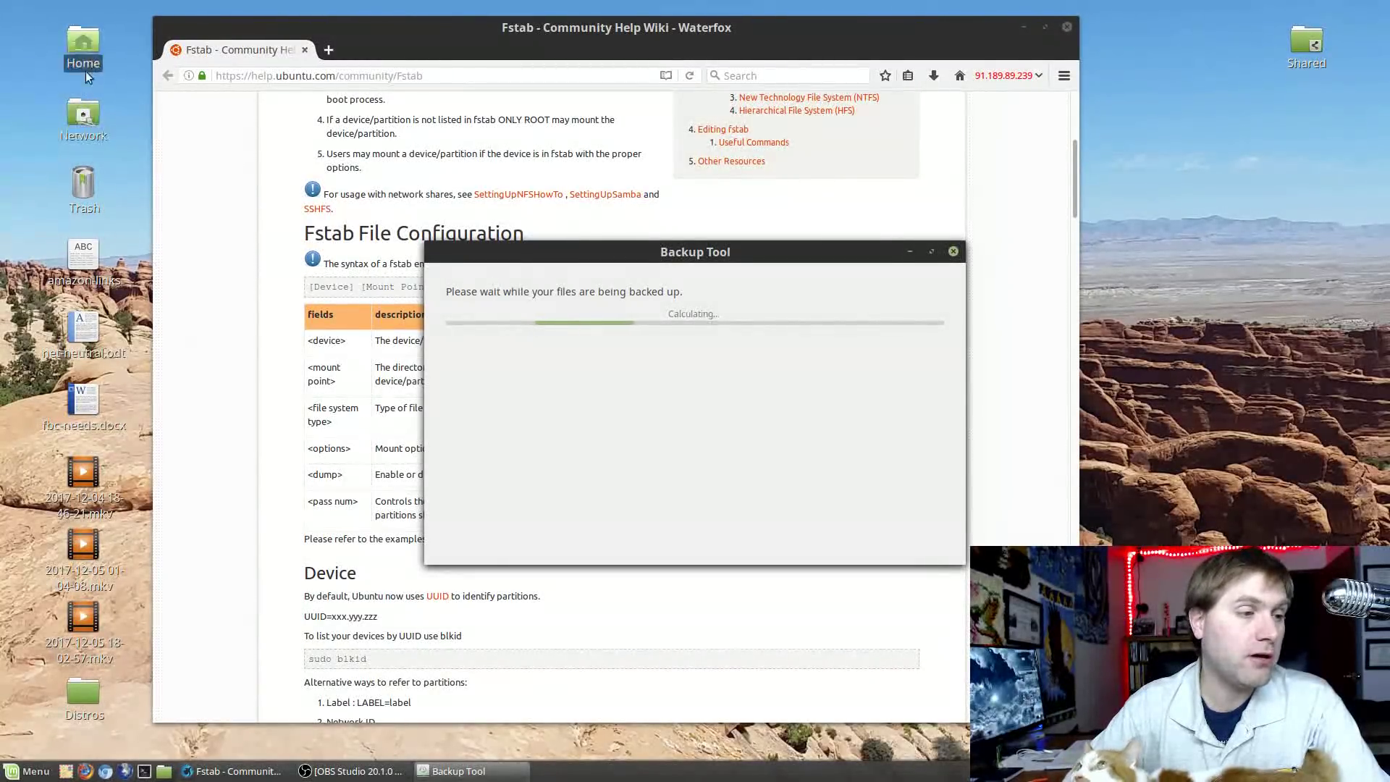
double_click(84, 137)
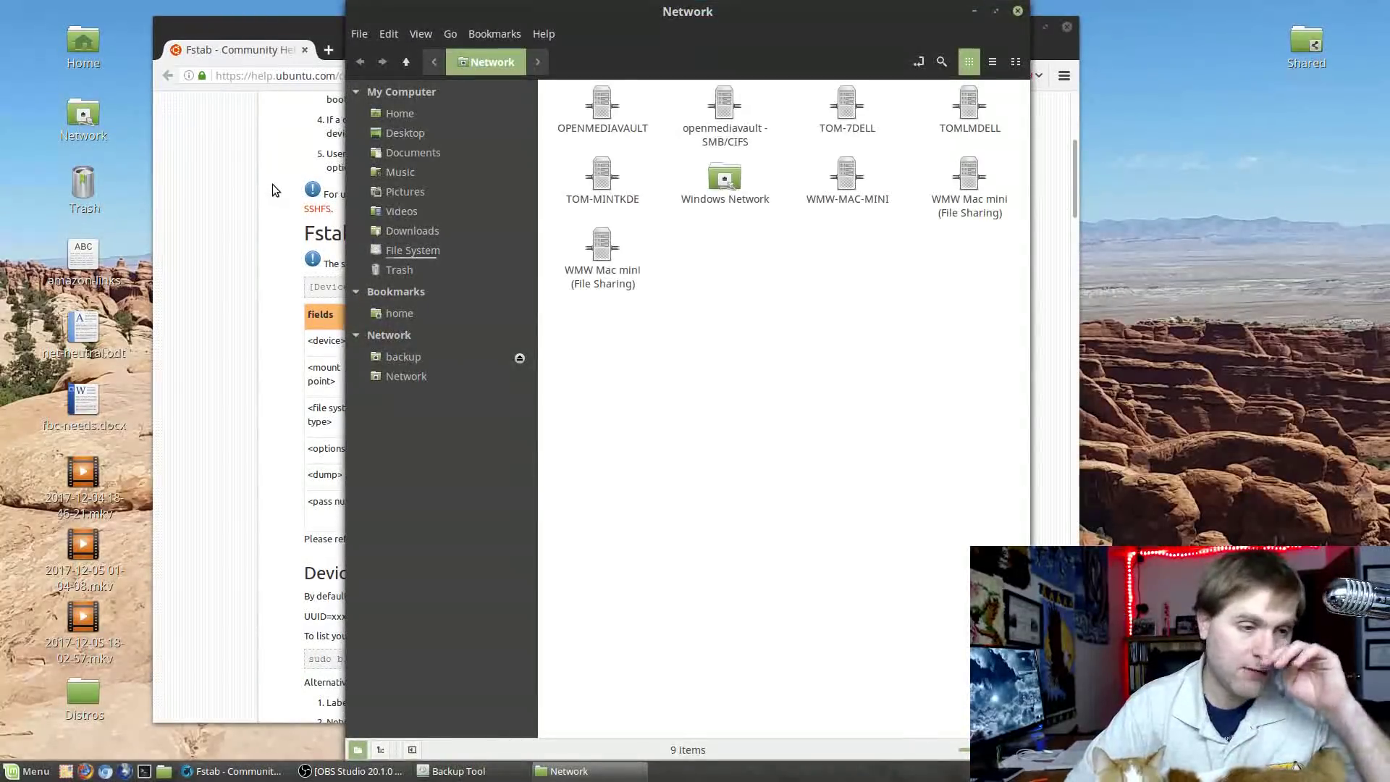
left_click(604, 117)
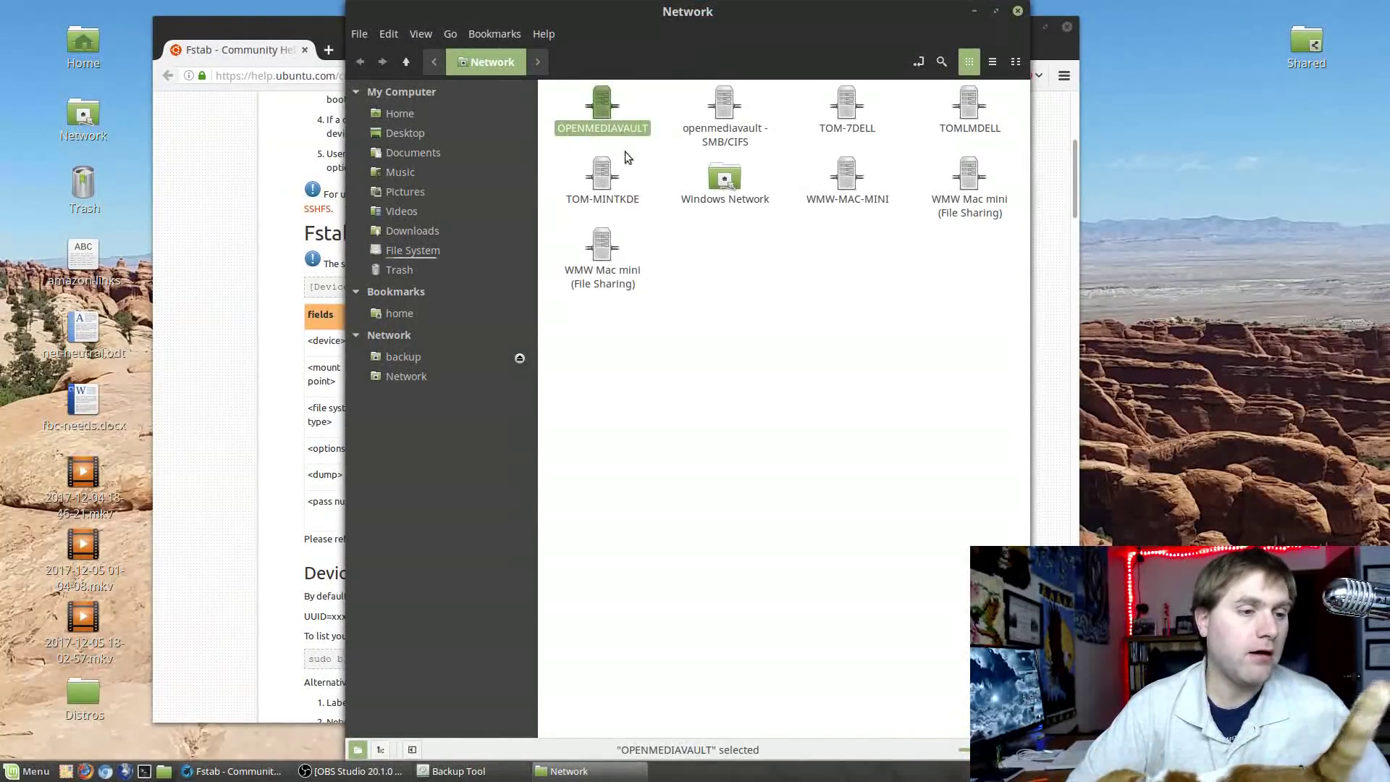
left_click(670, 233)
double_click(602, 122)
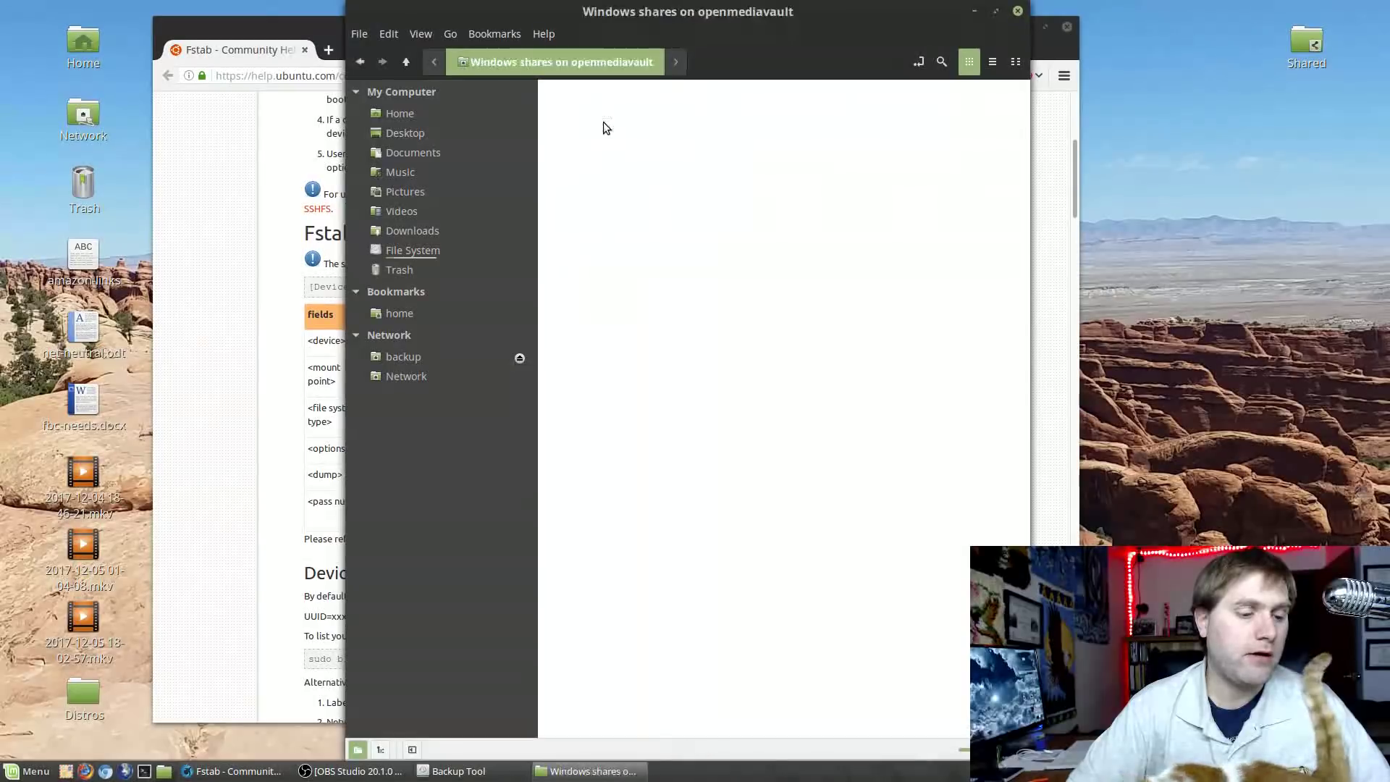
double_click(603, 120)
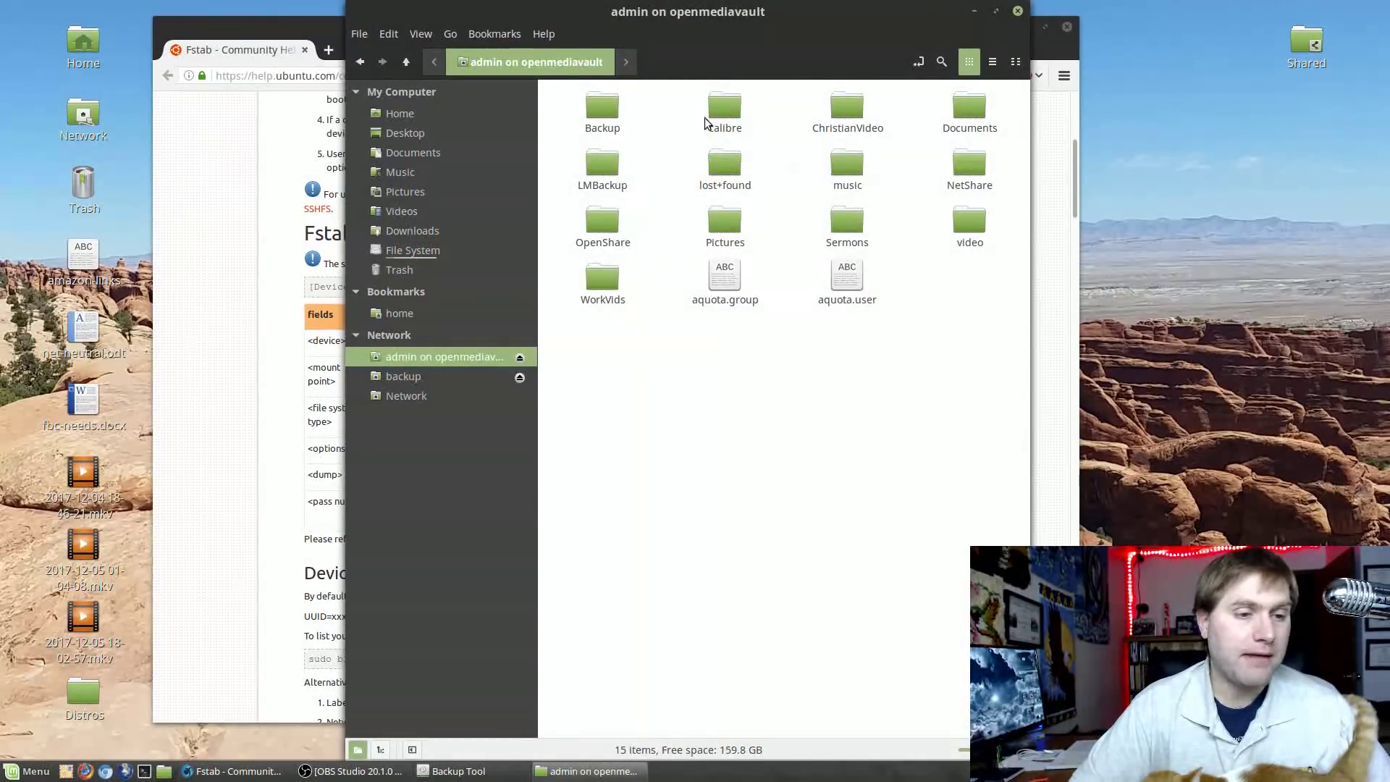
double_click(606, 169)
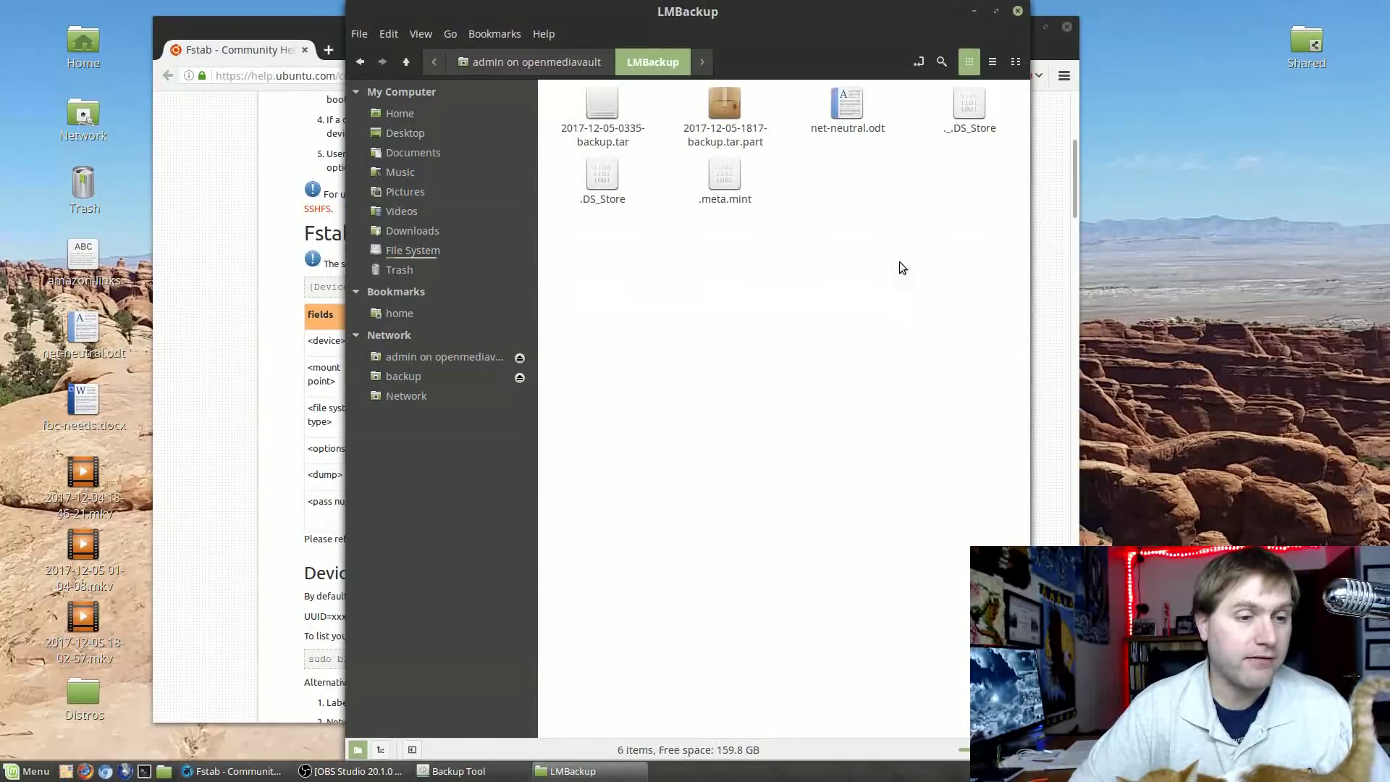
left_click(724, 104)
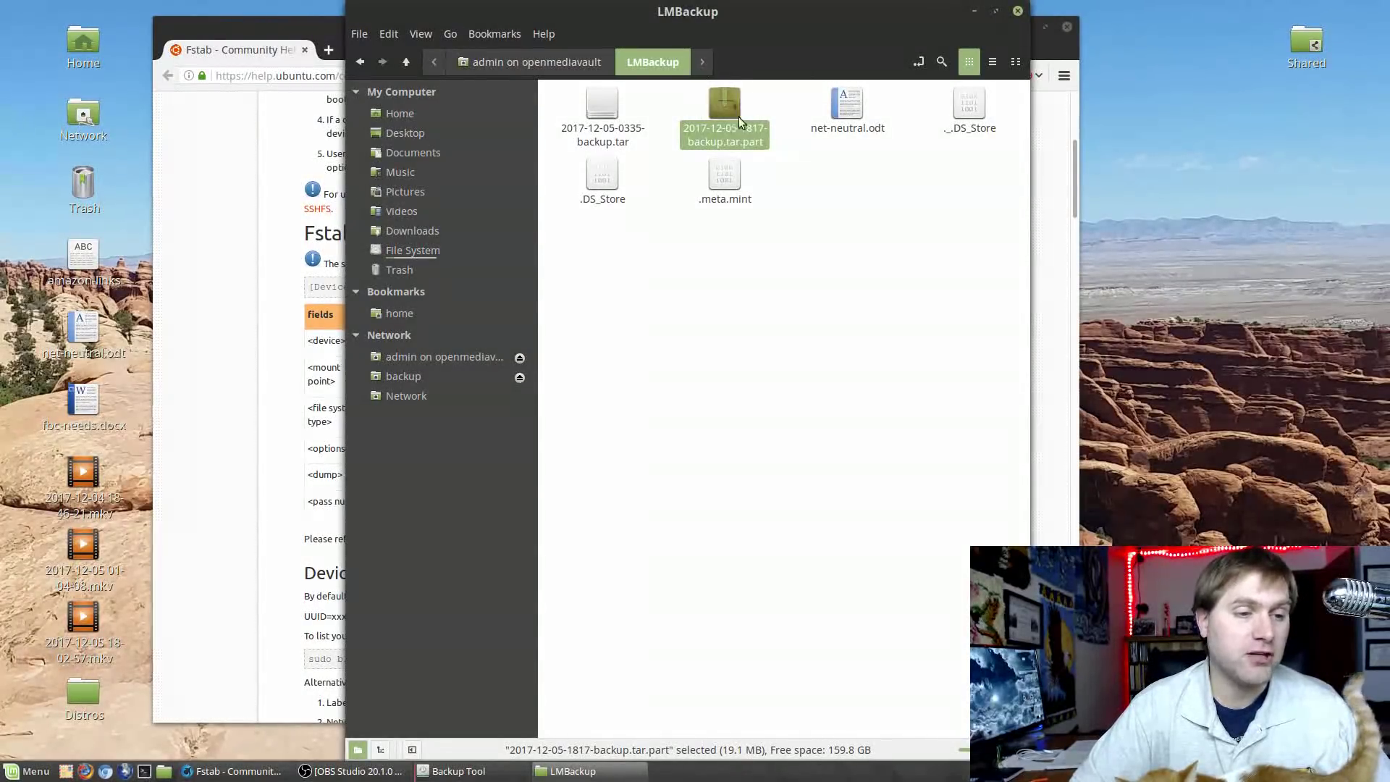
Switch back to the Backup Tool and stop the running backup by closing the program and forcing it to quit
left_click(439, 773)
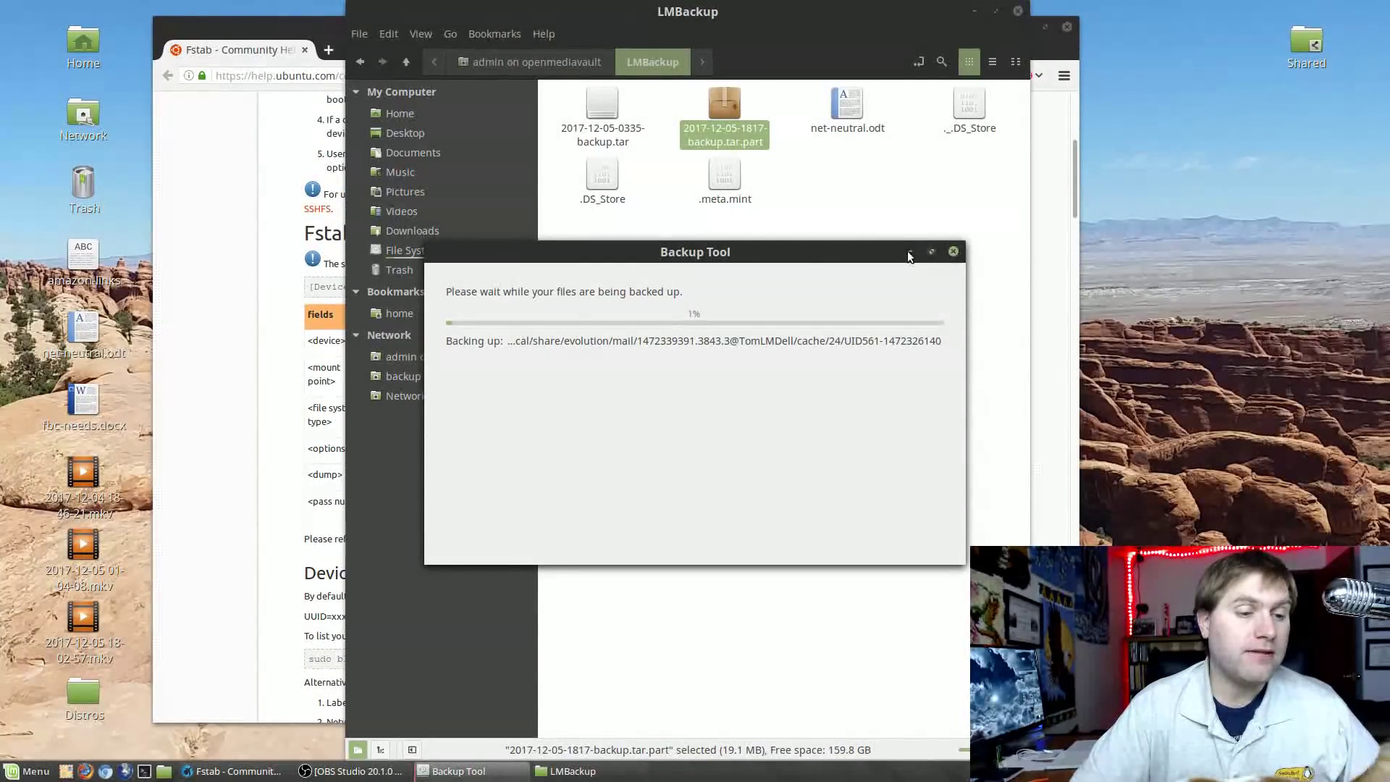
left_click_drag(847, 258, 867, 299)
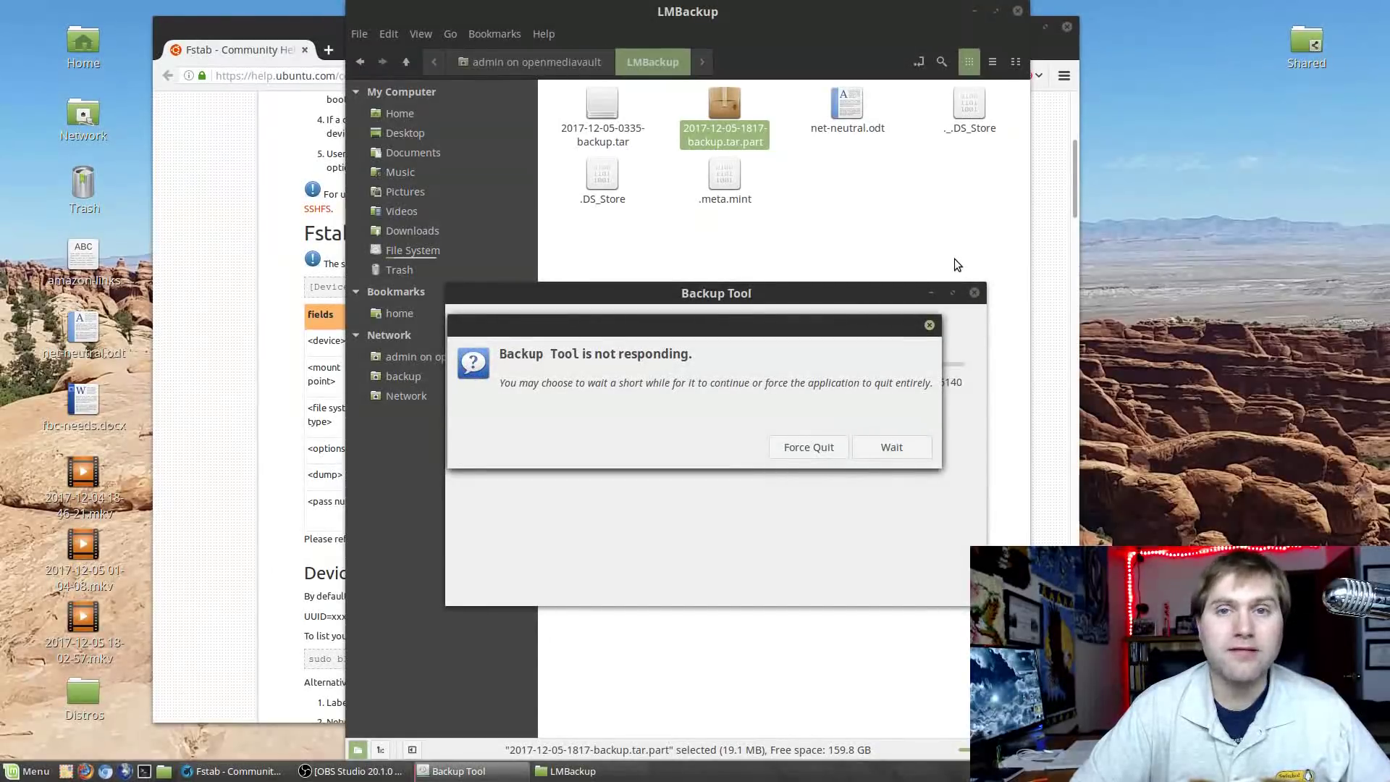
left_click(800, 446)
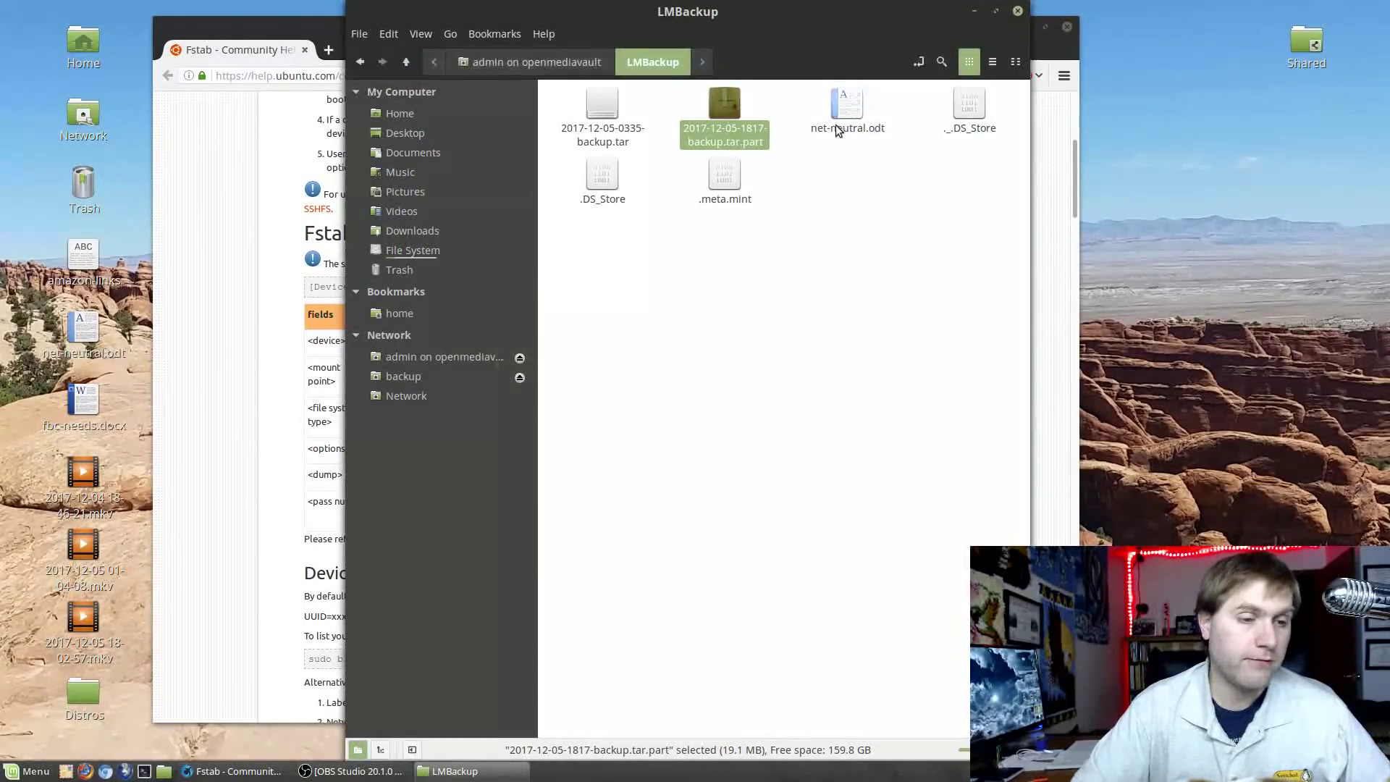
left_click(743, 110)
key("Delete")
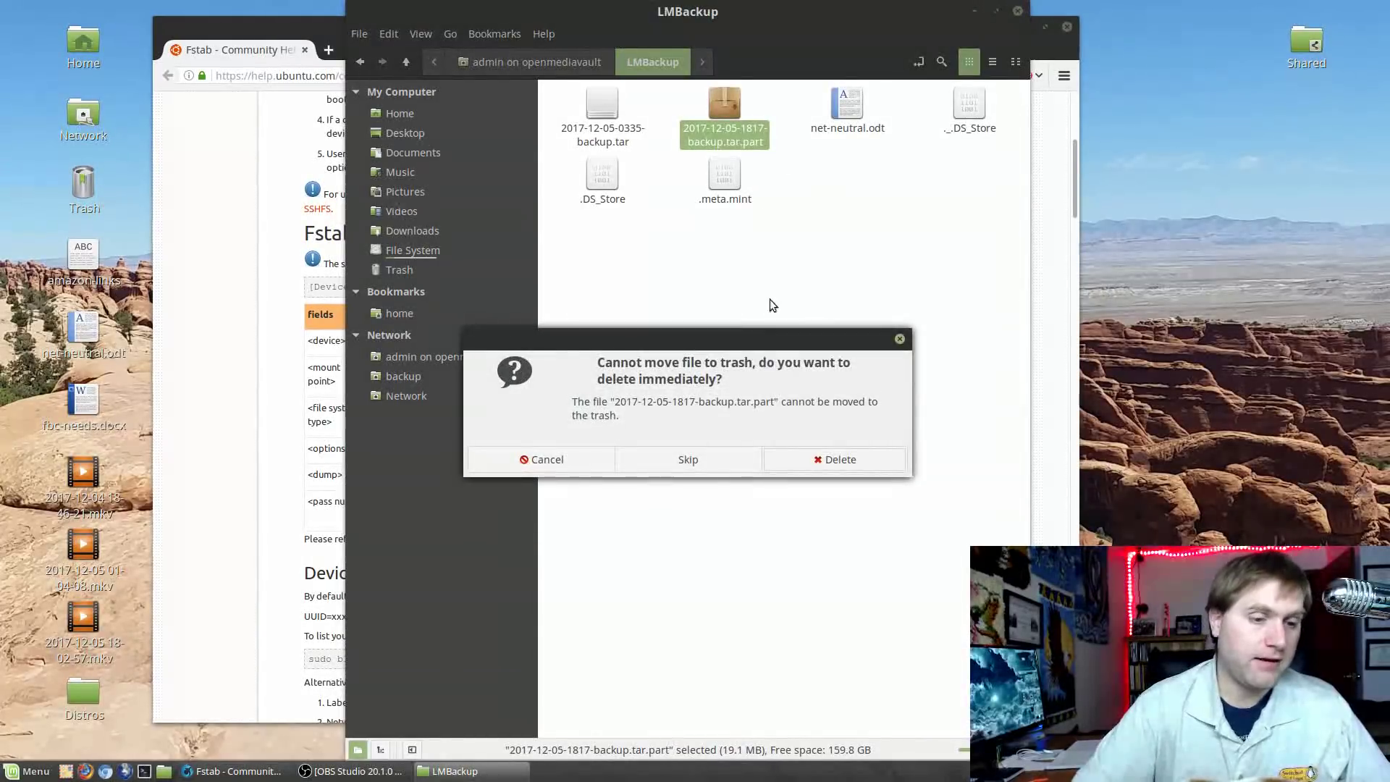
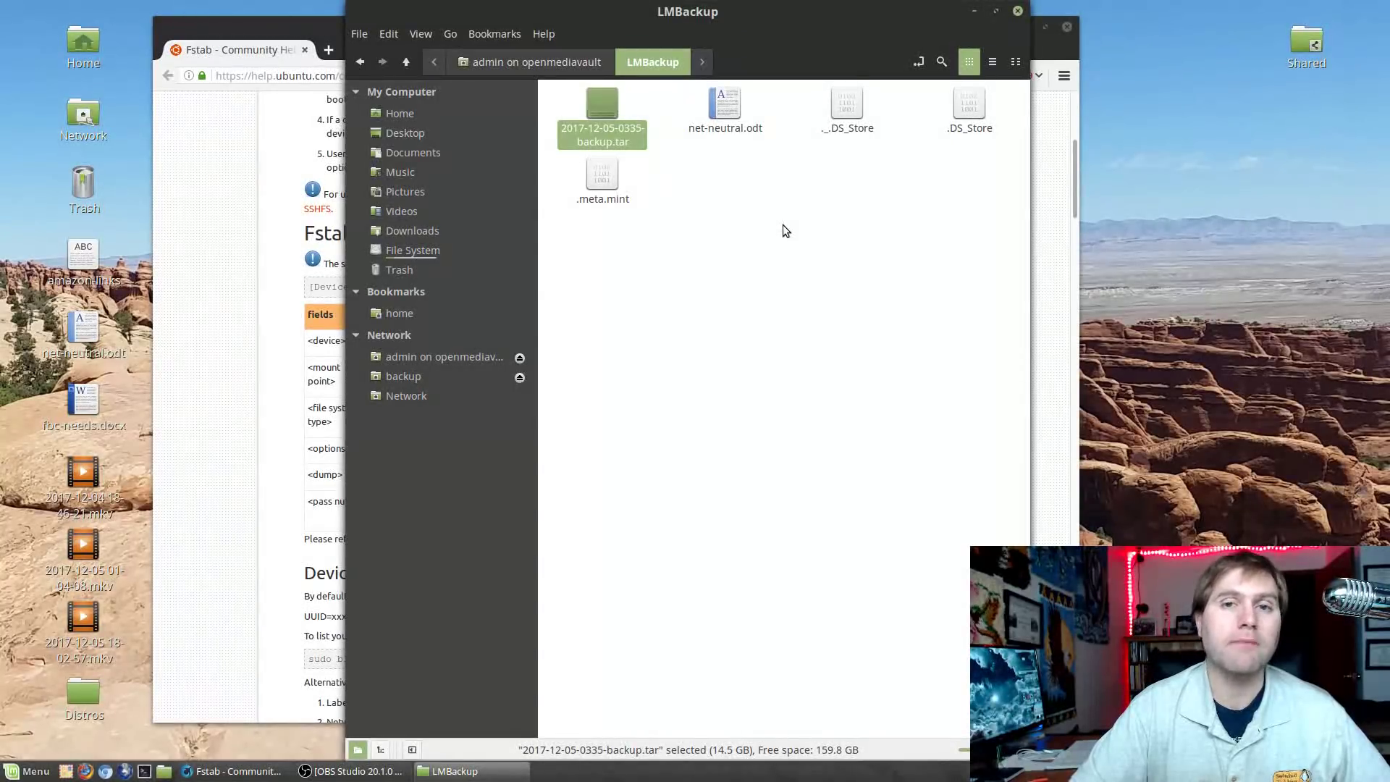
left_click(1017, 12)
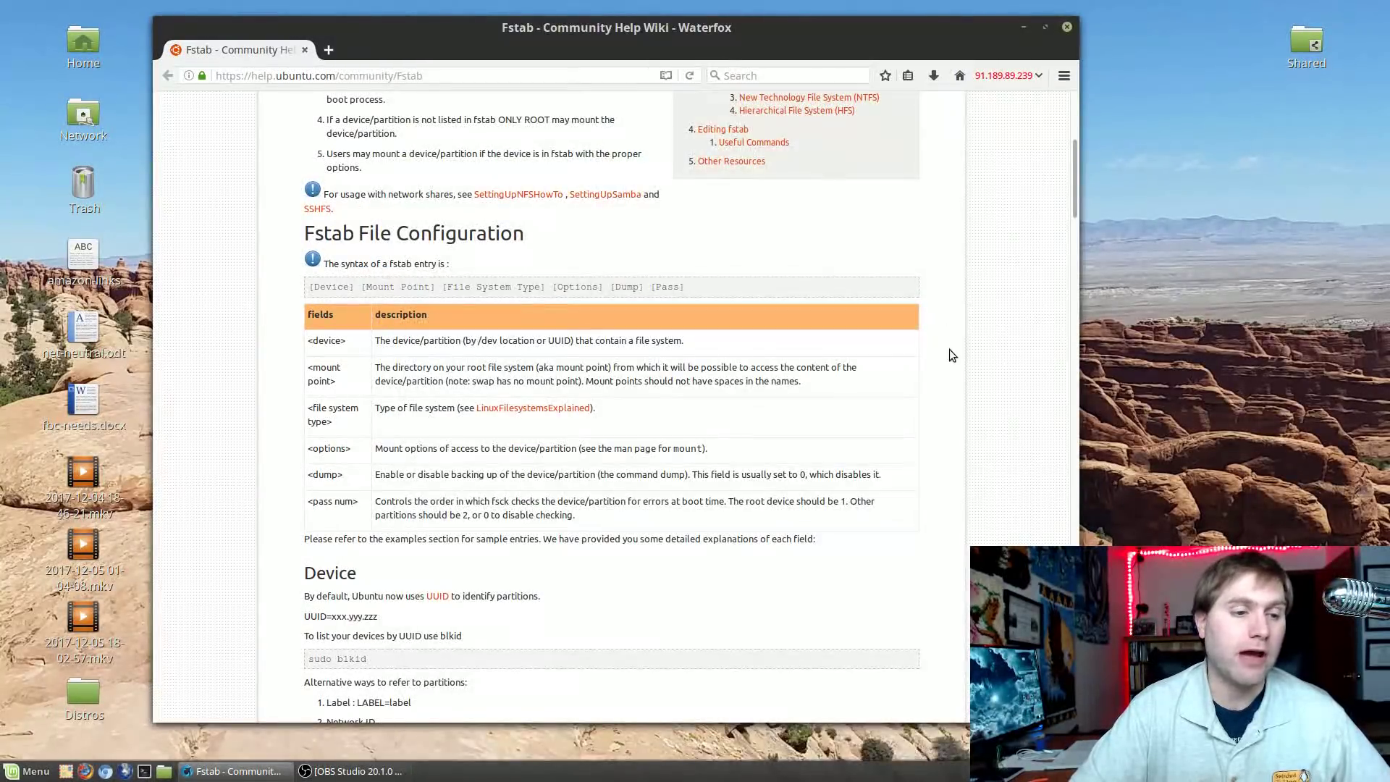